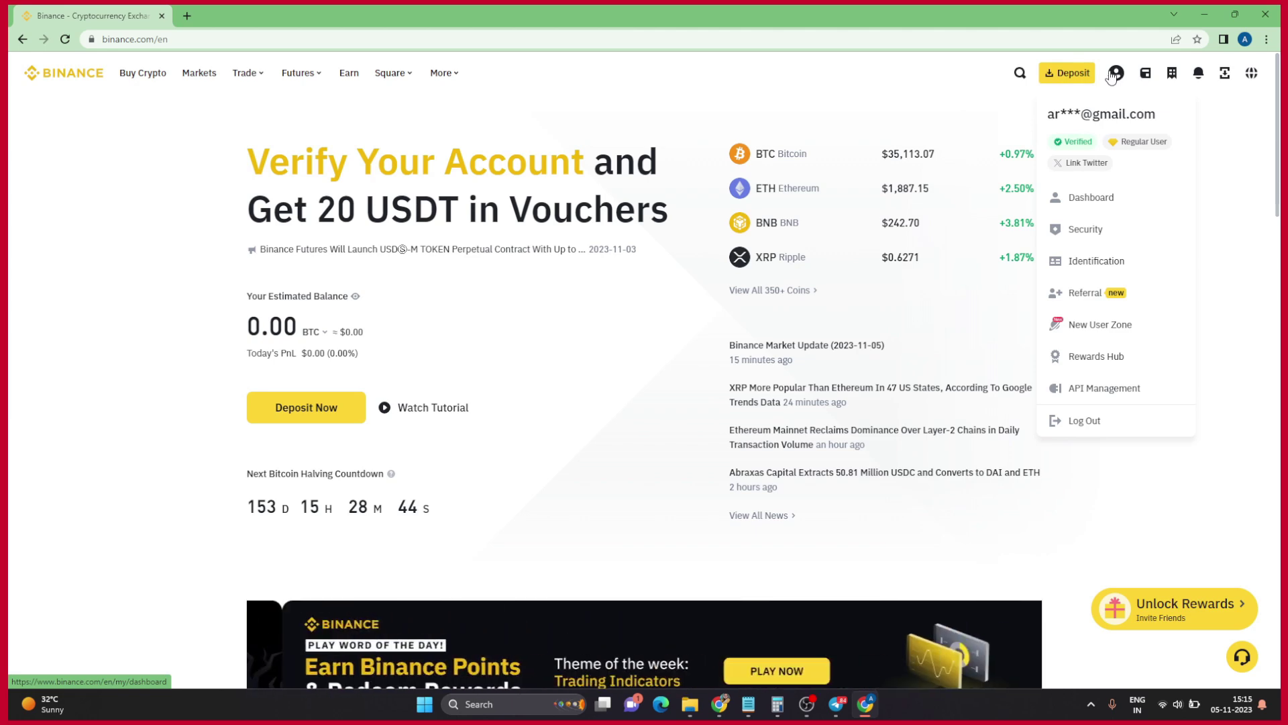
Reload the Binance home page and accept India as the preferred region.
{"action": "left_click", "coordinate": [66, 39]}
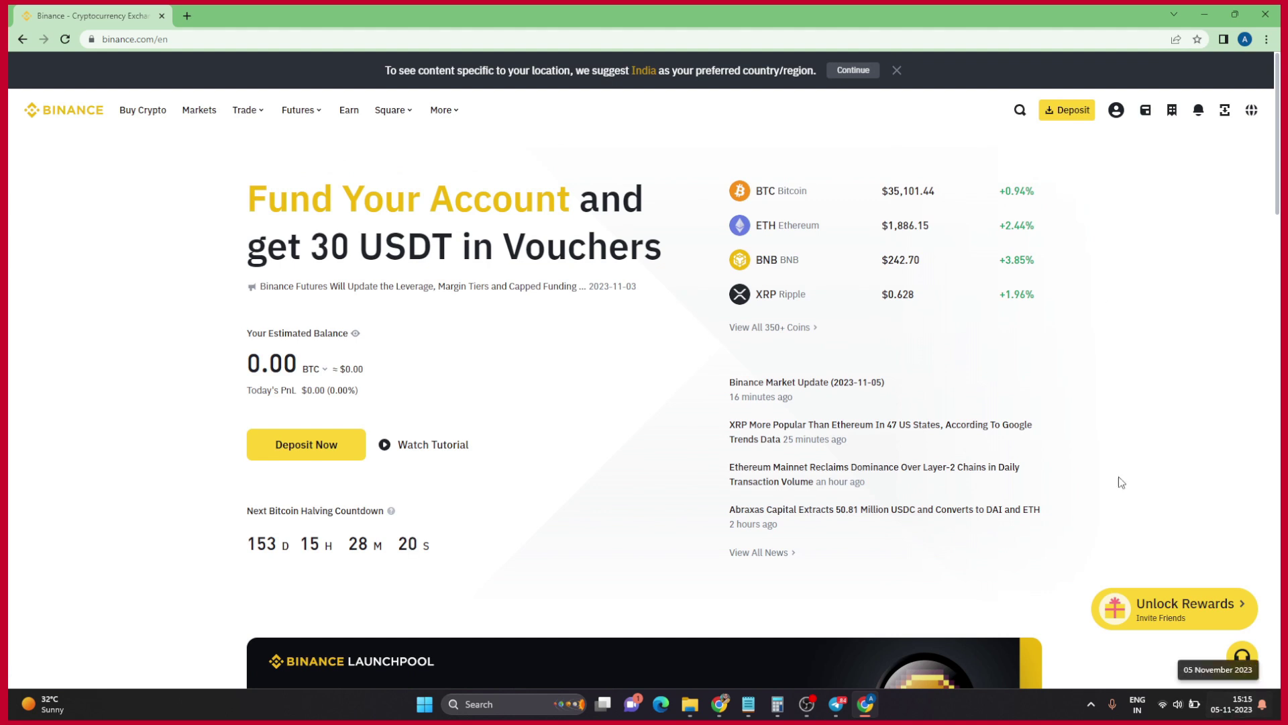
{"action": "mouse_move", "coordinate": [1115, 111]}
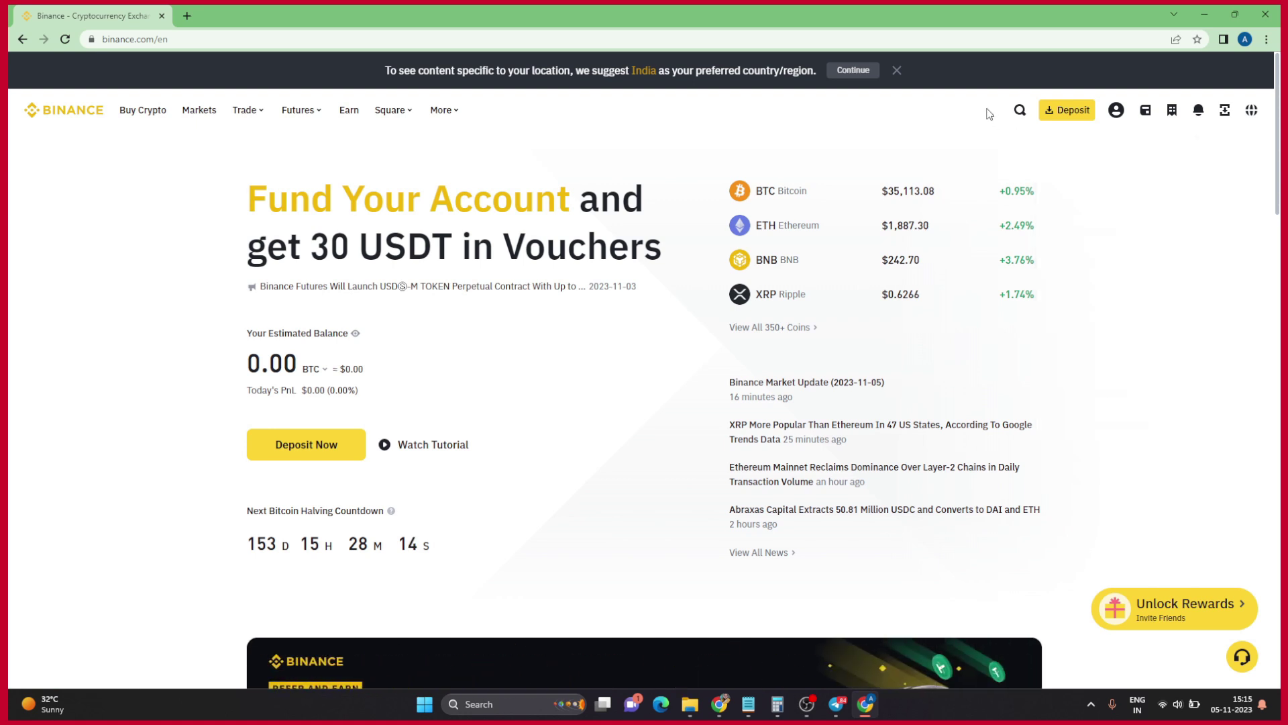
{"action": "left_click", "coordinate": [848, 74]}
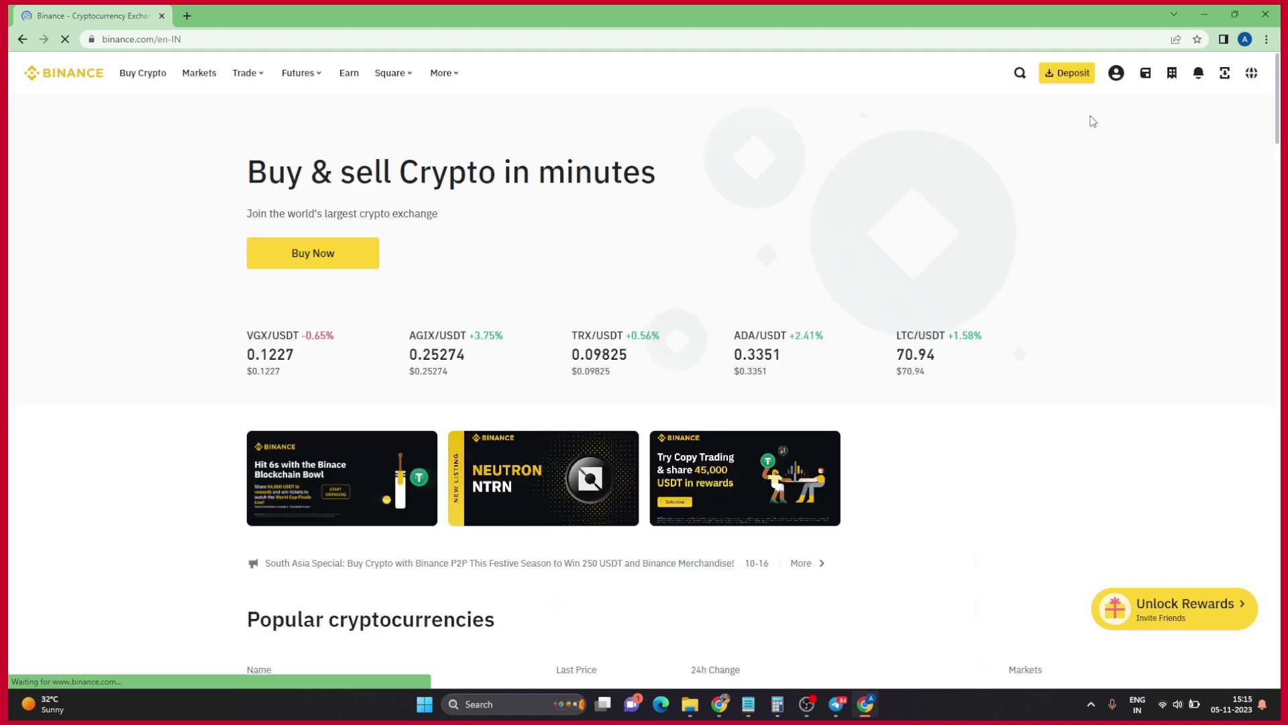
{"action": "mouse_move", "coordinate": [1116, 74]}
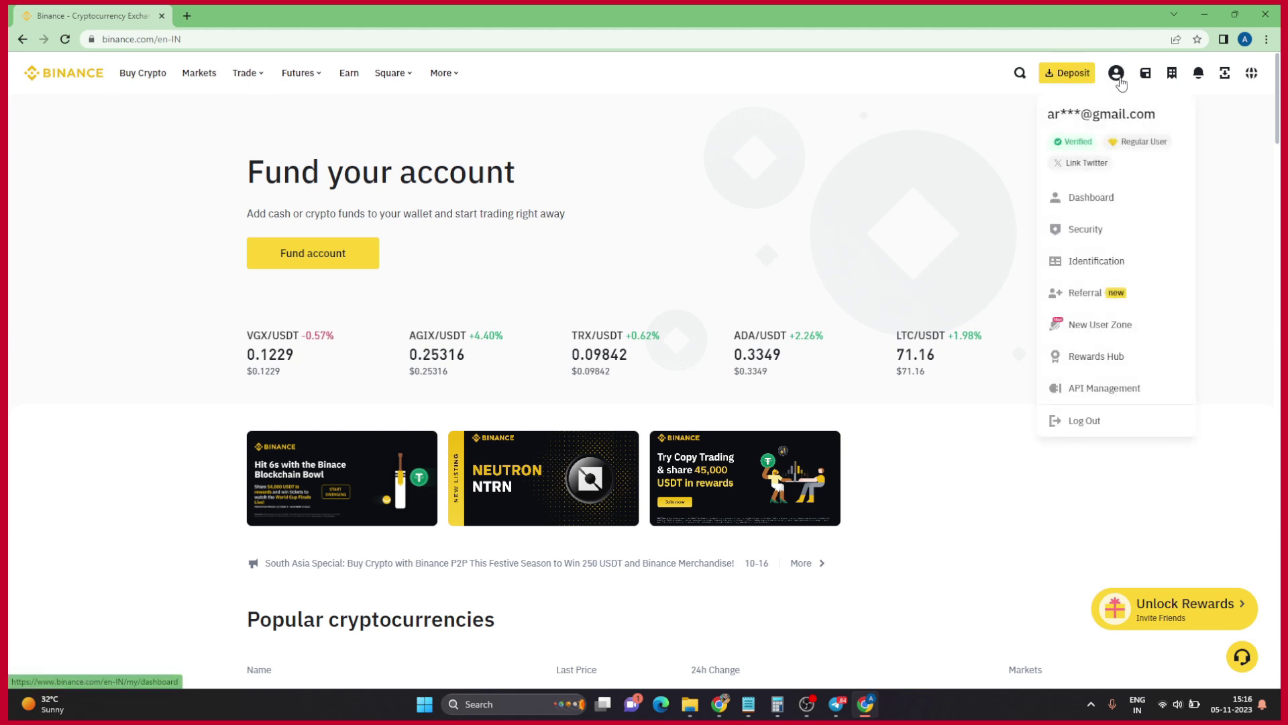
Open Security settings and highlight the Authenticator App and Two-Factor Authentication (2FA) headings.
{"action": "left_click", "coordinate": [1087, 230]}
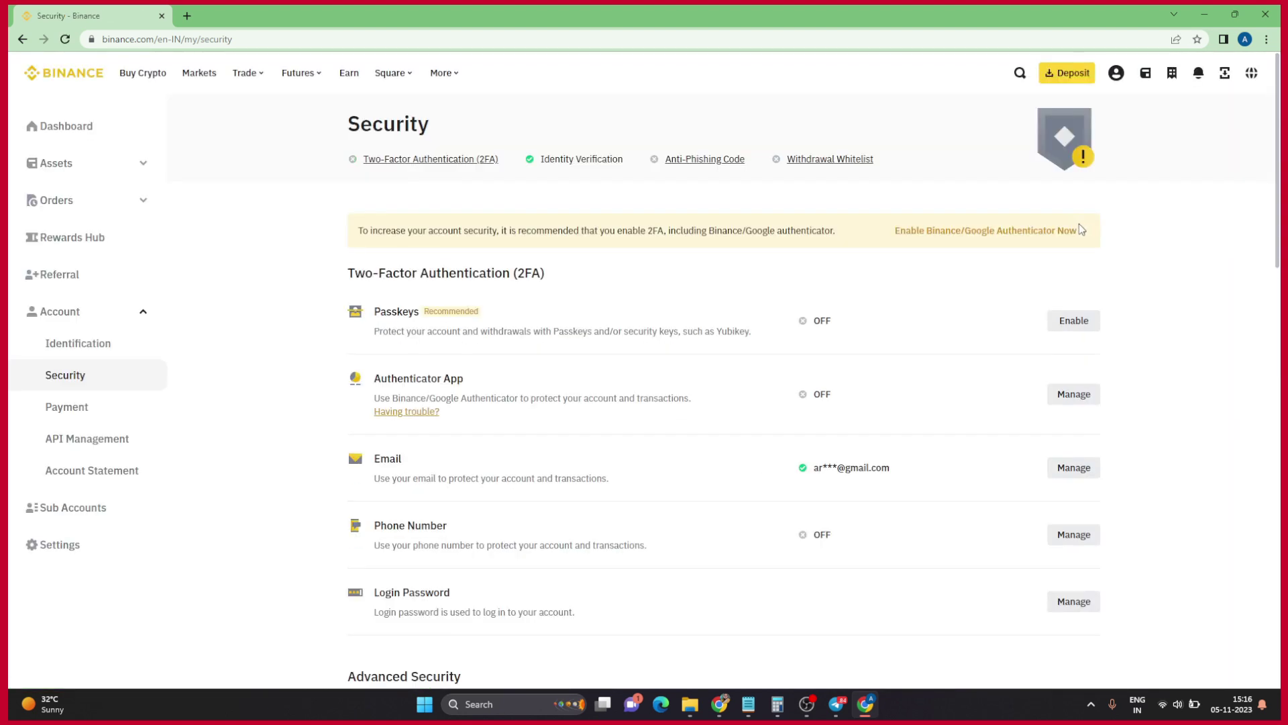
{"action": "scroll", "coordinate": [348, 413], "scroll_direction": "down", "scroll_amount": 1}
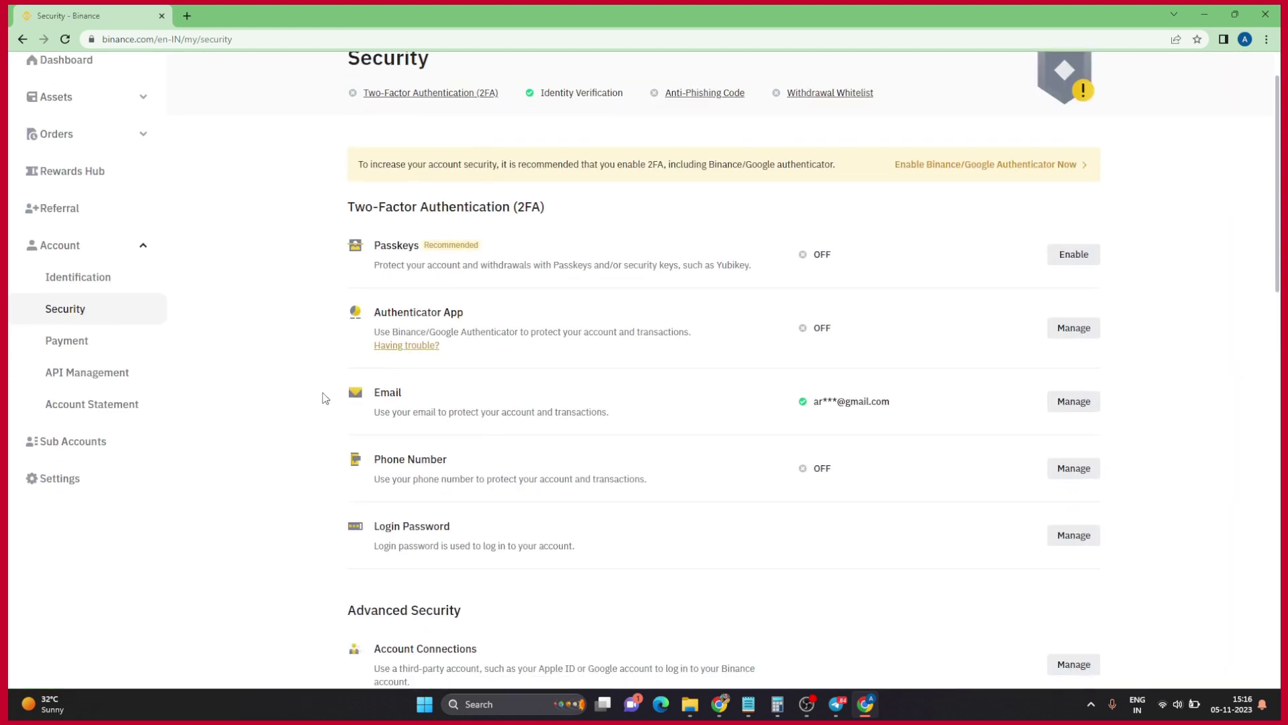
{"action": "double_click", "coordinate": [419, 315]}
{"action": "left_click", "coordinate": [419, 316]}
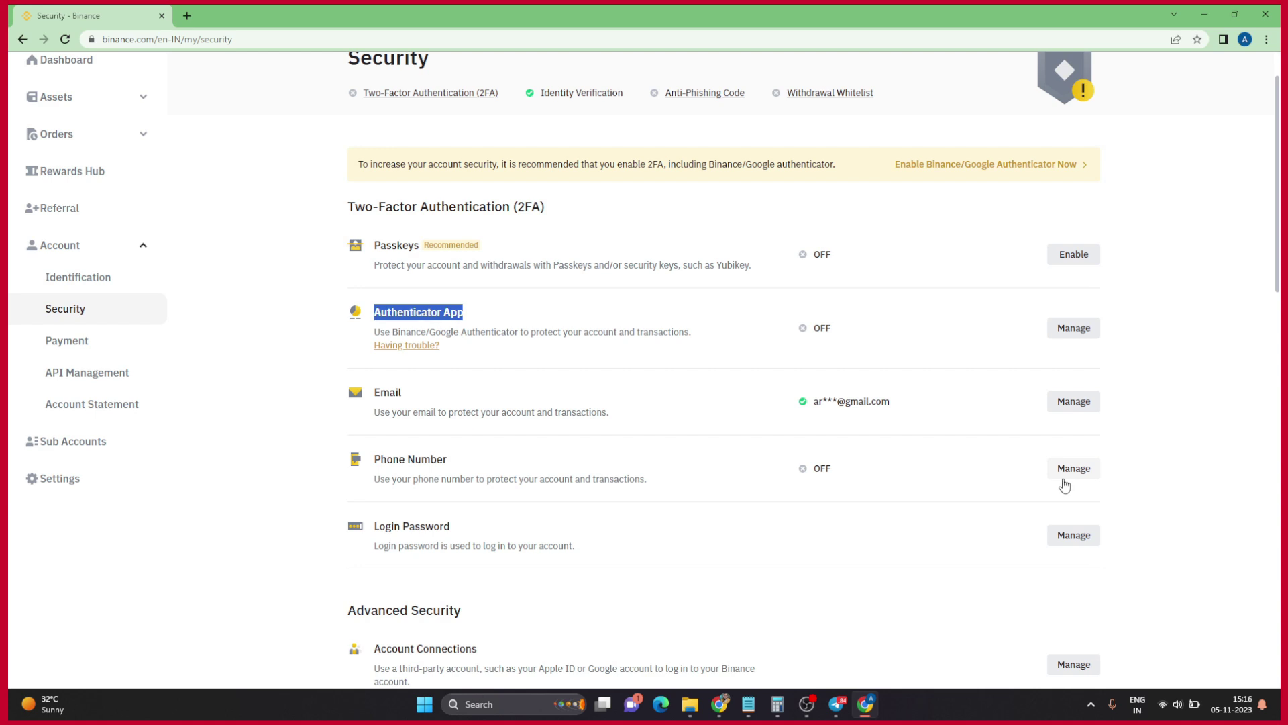
{"action": "triple_click", "coordinate": [402, 207]}
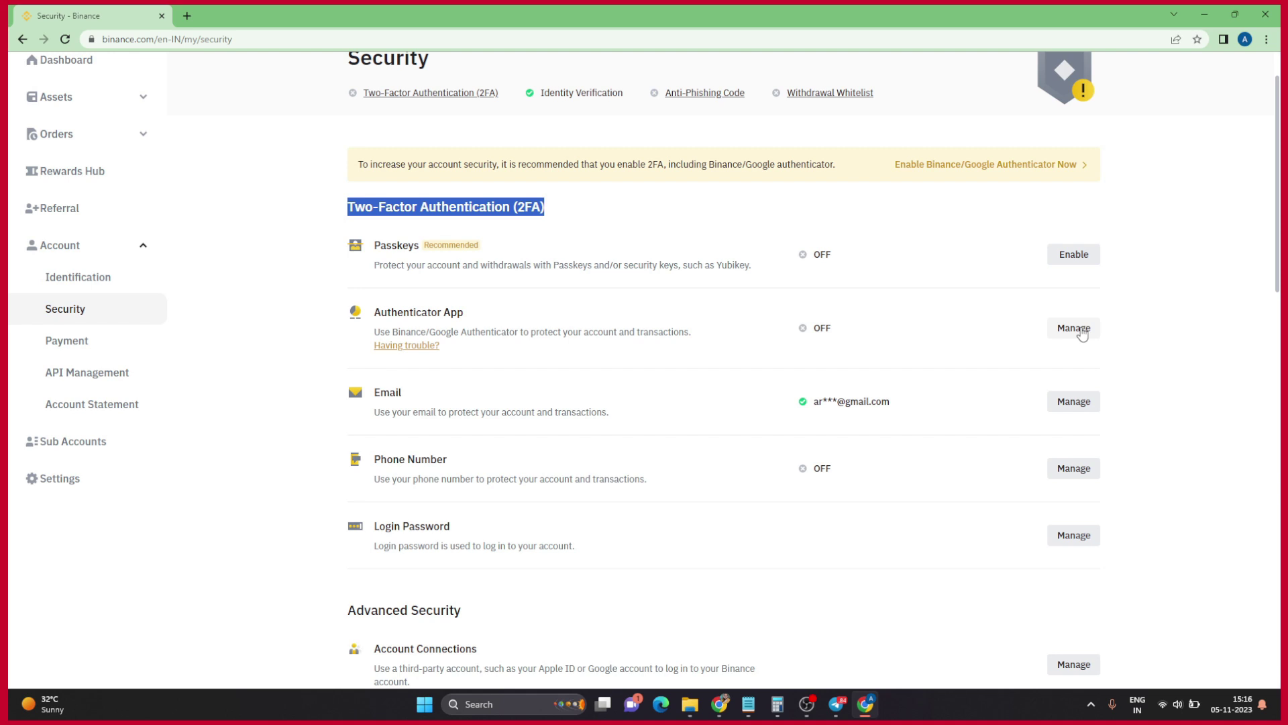
Scroll through the Security page, then move to the signed-out Binance tab.
{"action": "scroll", "coordinate": [1082, 333], "scroll_direction": "down", "scroll_amount": 1}
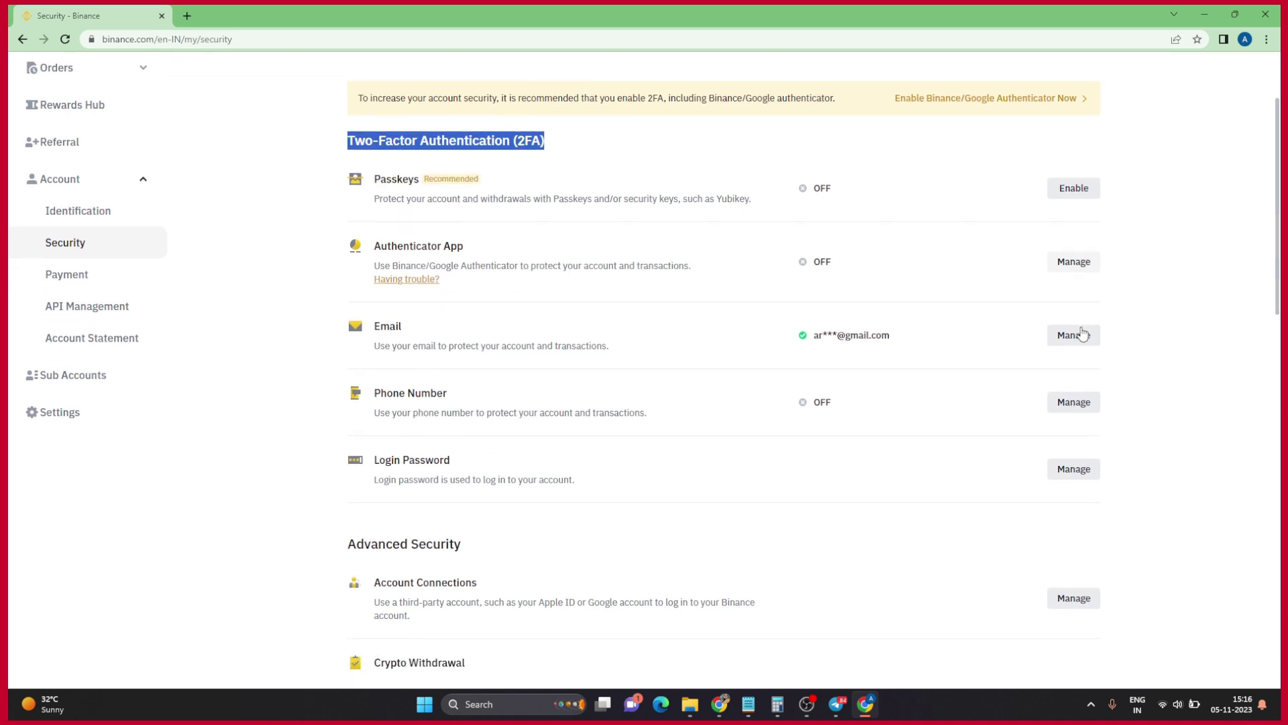
{"action": "scroll", "coordinate": [1082, 334], "scroll_direction": "up", "scroll_amount": 1}
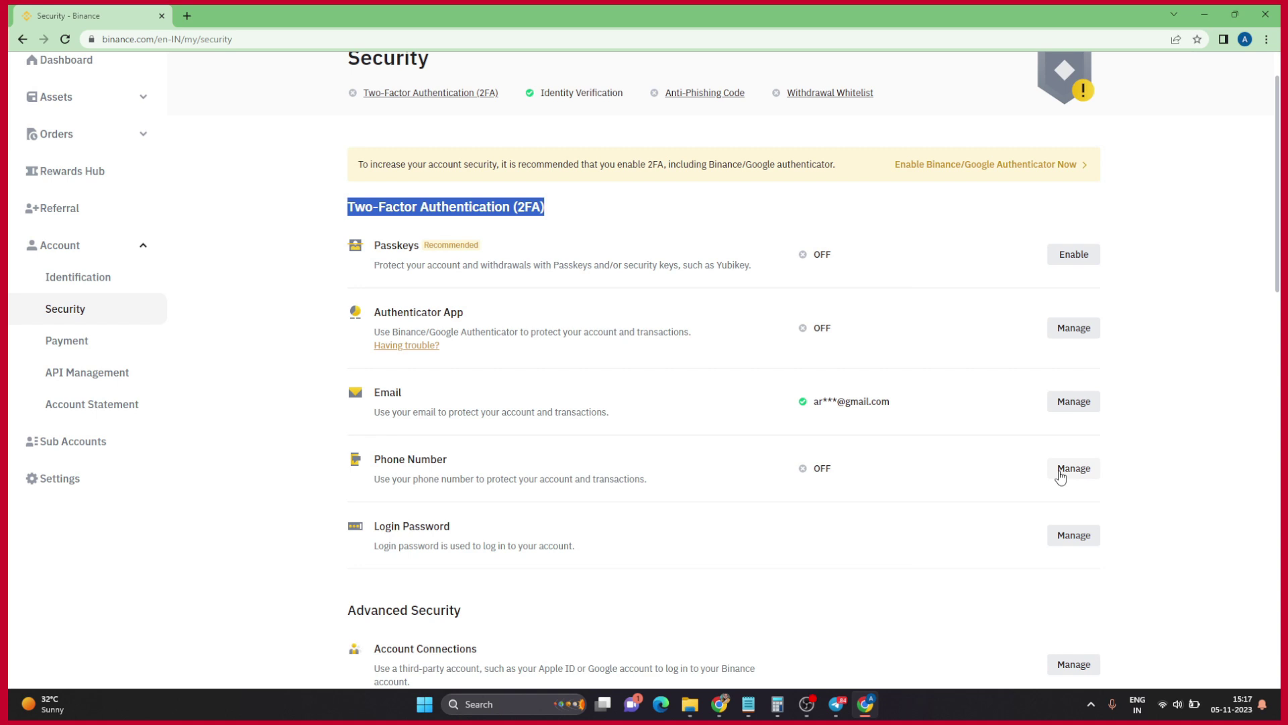
{"action": "scroll", "coordinate": [1056, 480], "scroll_direction": "up", "scroll_amount": 1}
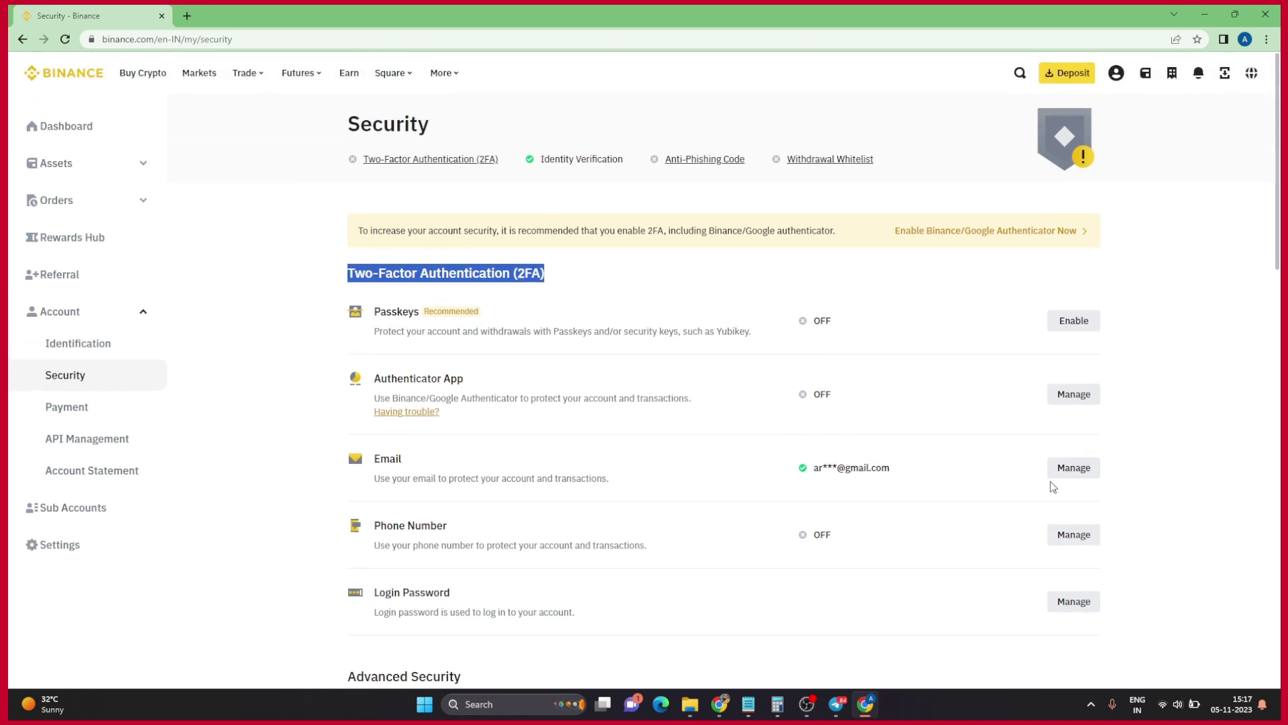
{"action": "mouse_move", "coordinate": [1122, 72]}
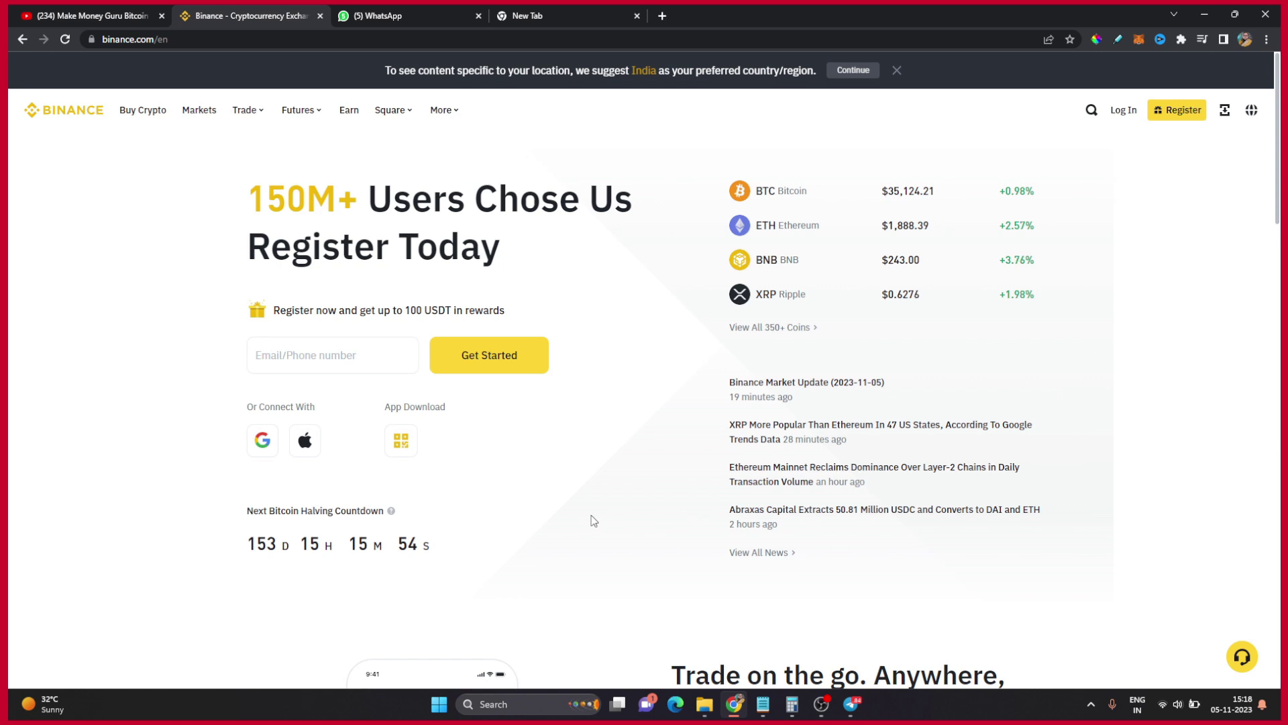
Switch to the India site and log in with email, password and the emailed verification code.
{"action": "left_click", "coordinate": [853, 71]}
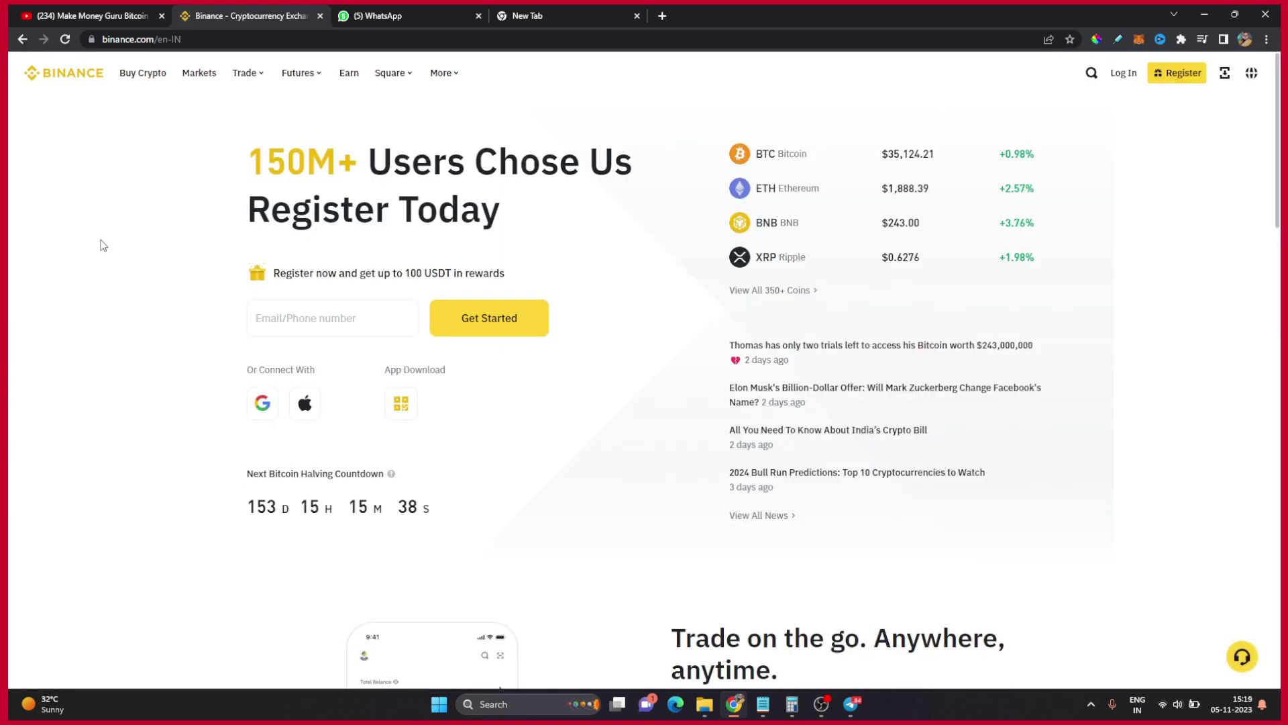
{"action": "left_click", "coordinate": [1121, 74]}
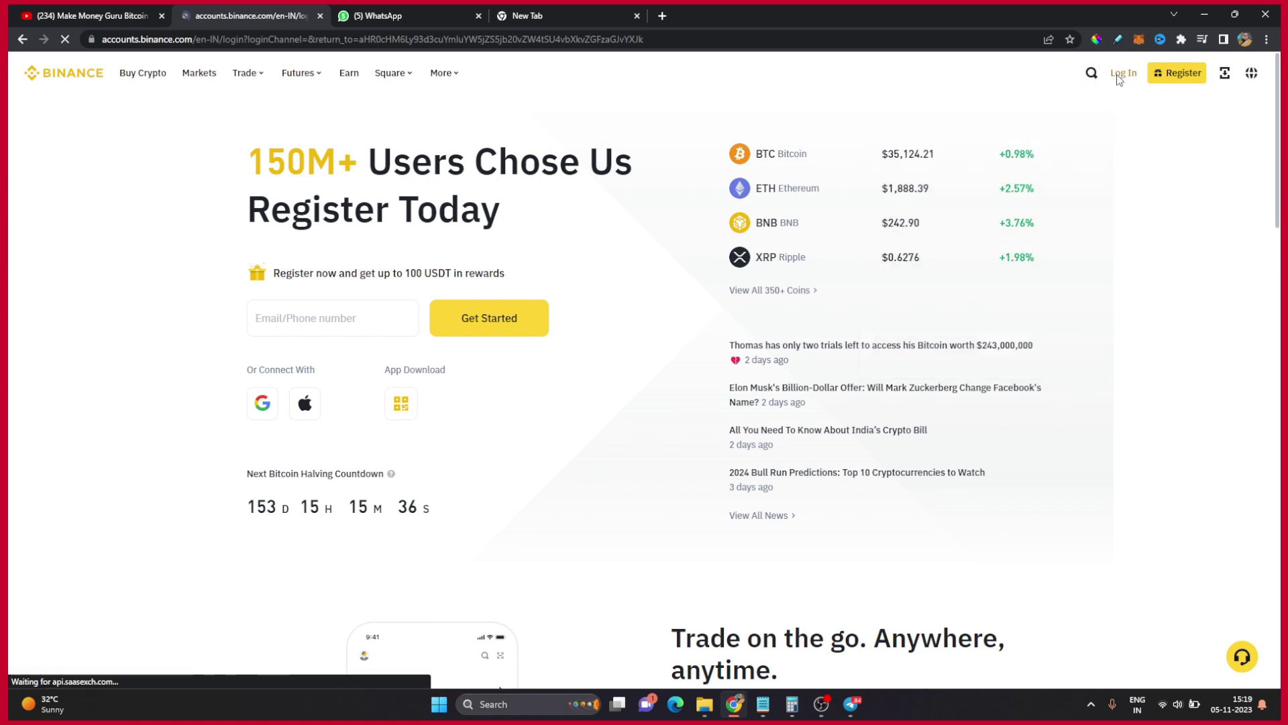
{"action": "left_click", "coordinate": [455, 284]}
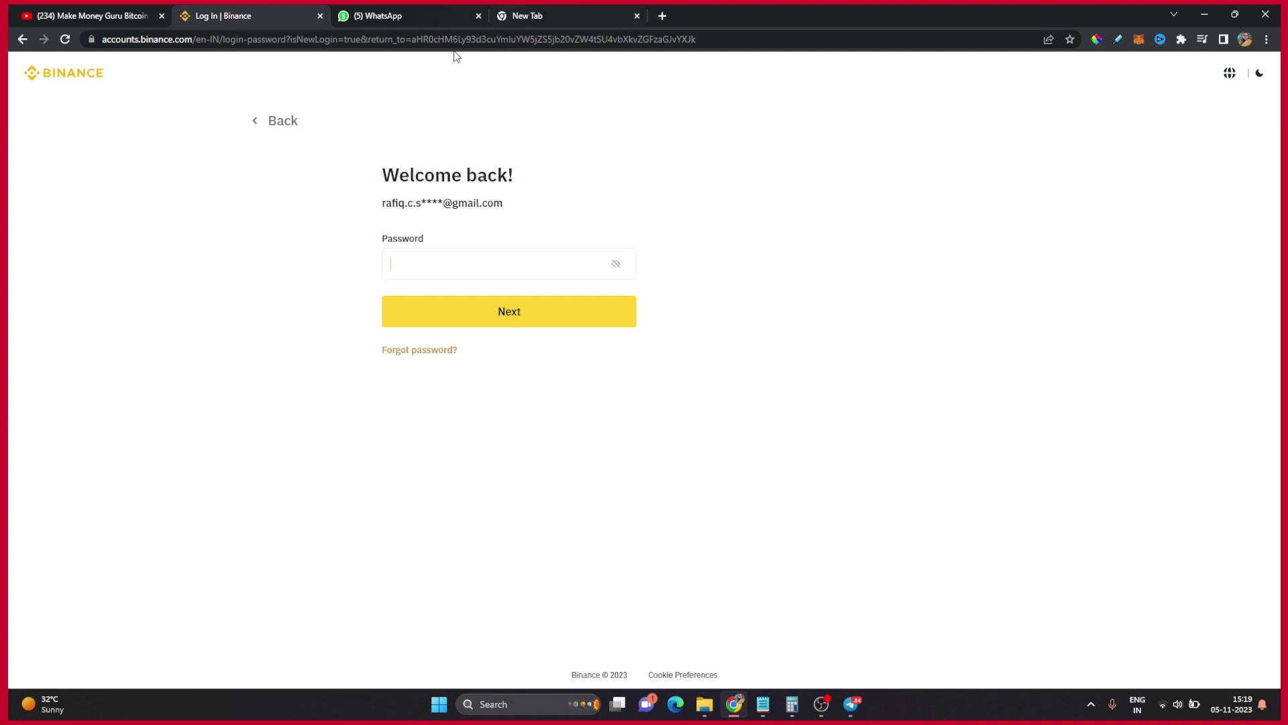
{"action": "left_click", "coordinate": [529, 320]}
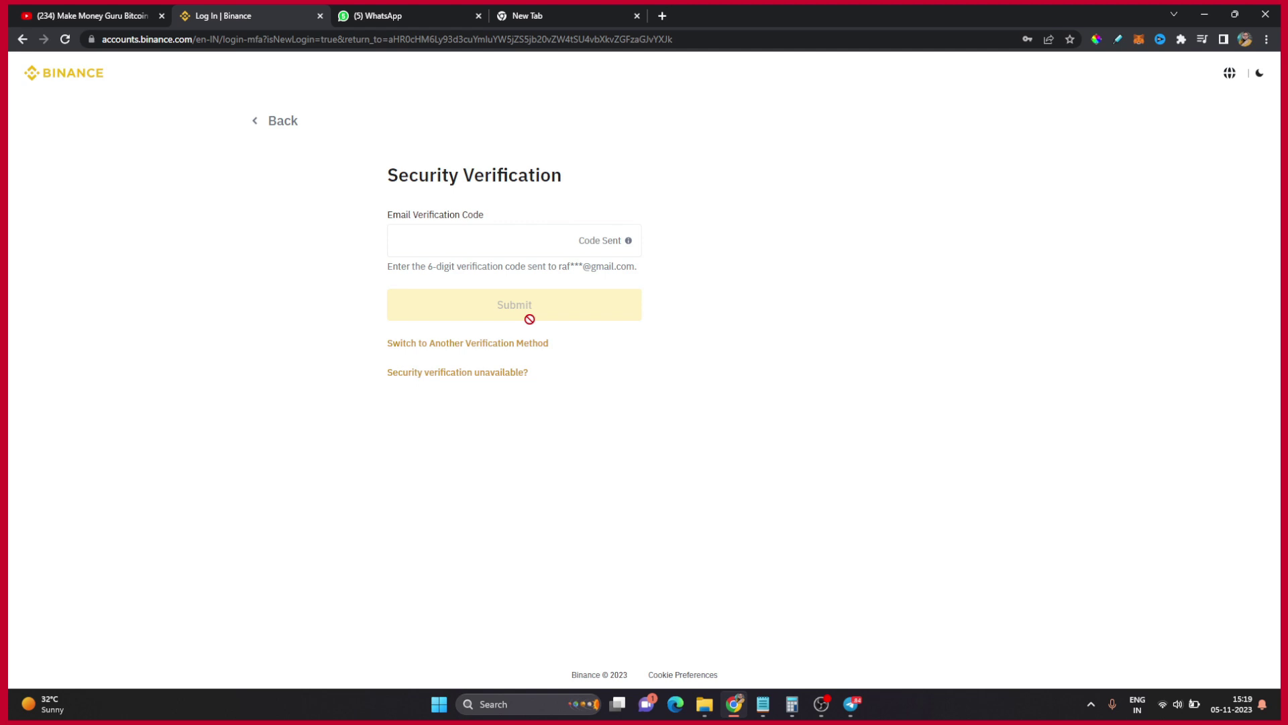
{"action": "left_click", "coordinate": [446, 247]}
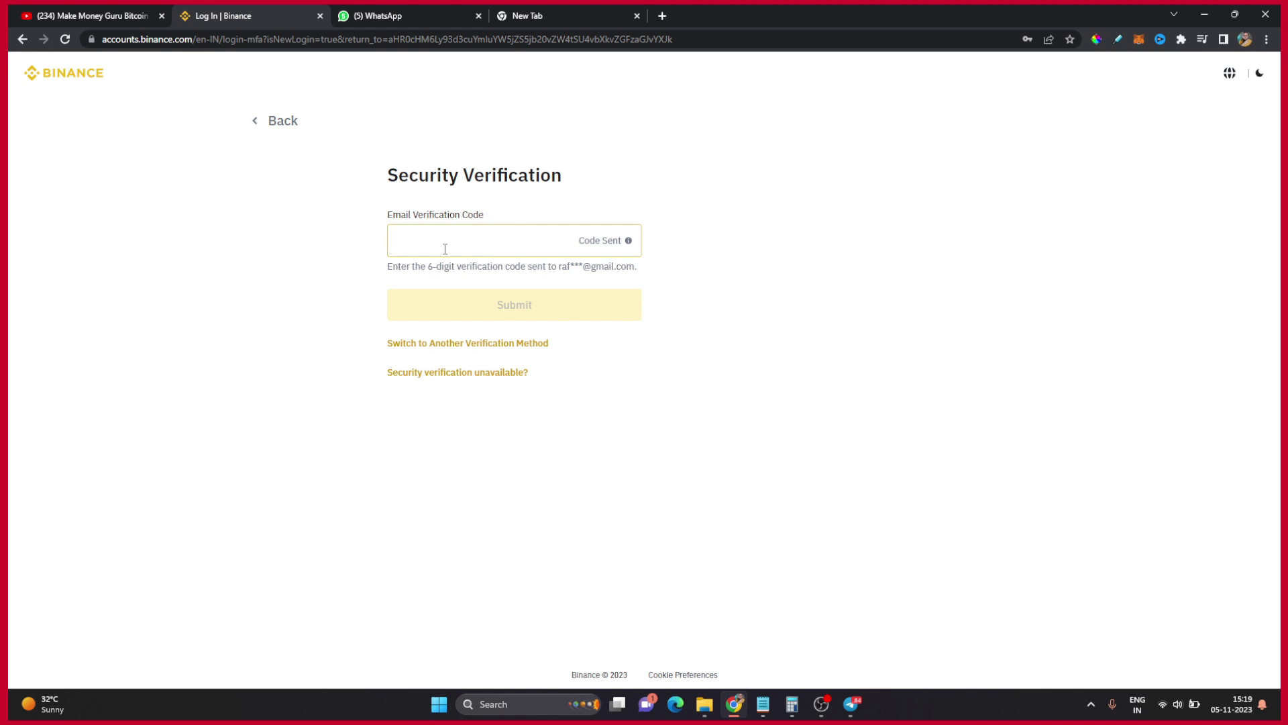
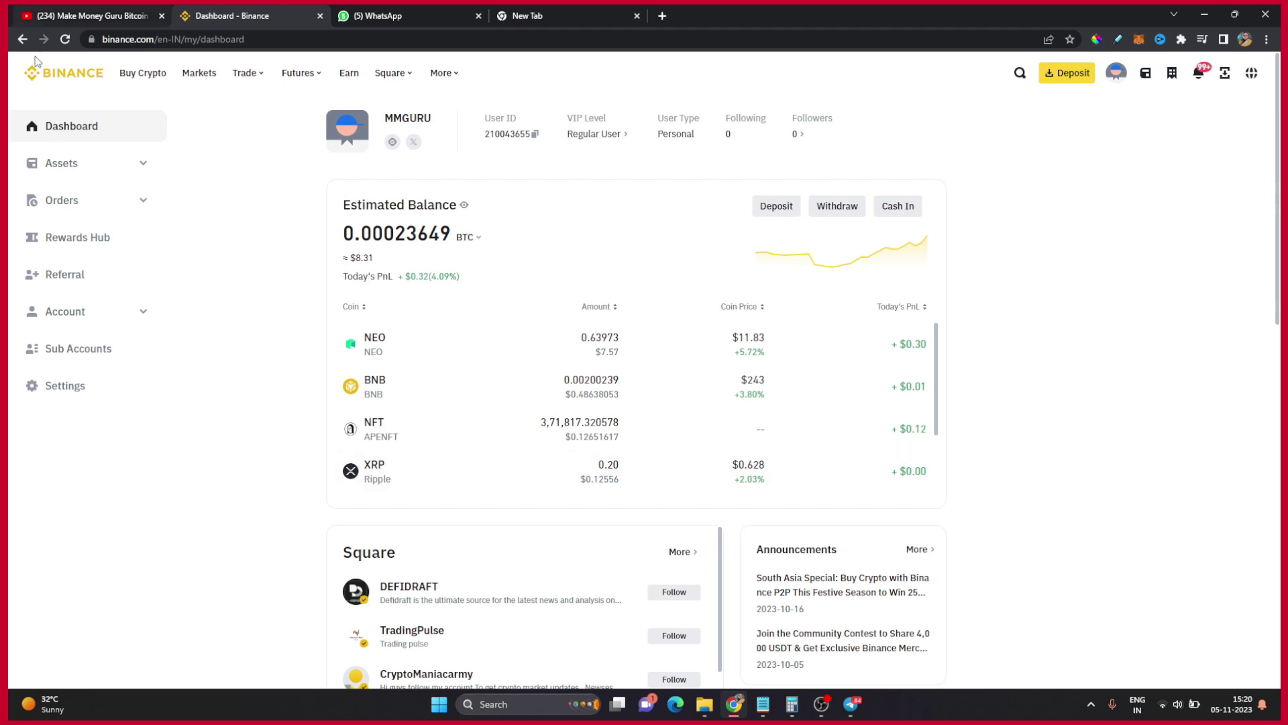
View the Fiat and Spot wallet with small balances shown, browse the coins, then return home.
{"action": "left_click", "coordinate": [52, 79]}
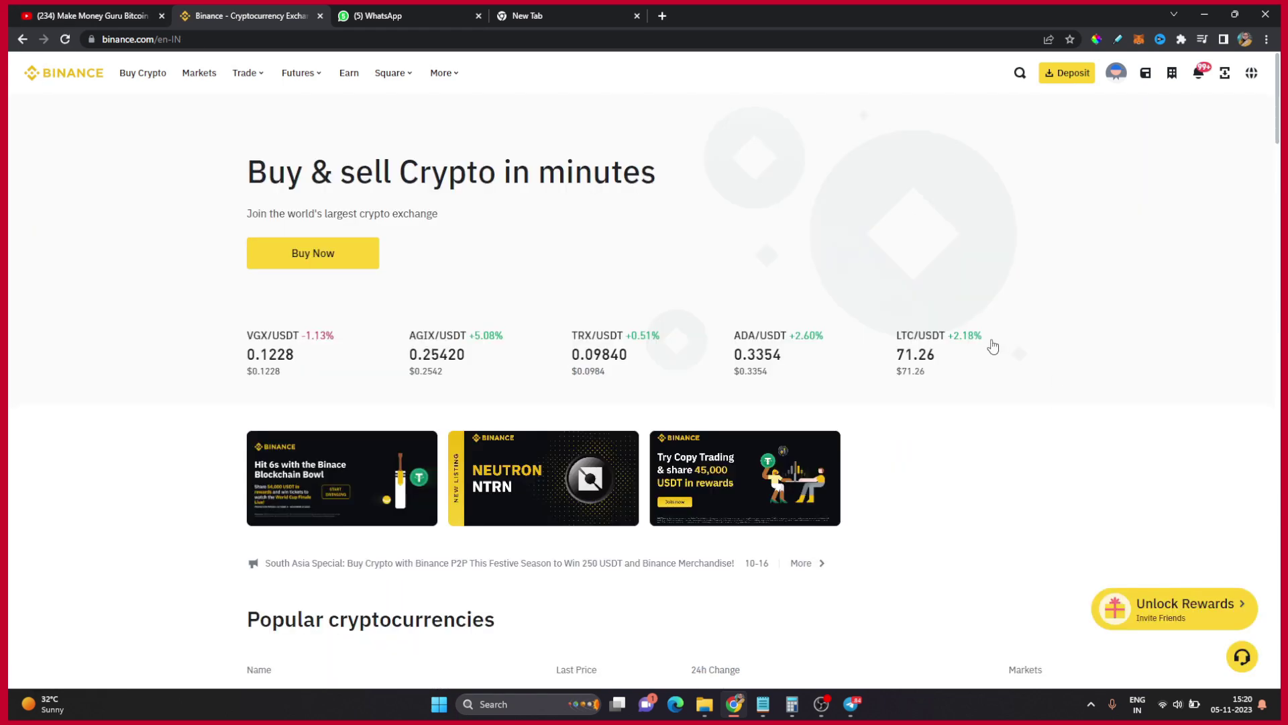
{"action": "mouse_move", "coordinate": [1124, 74]}
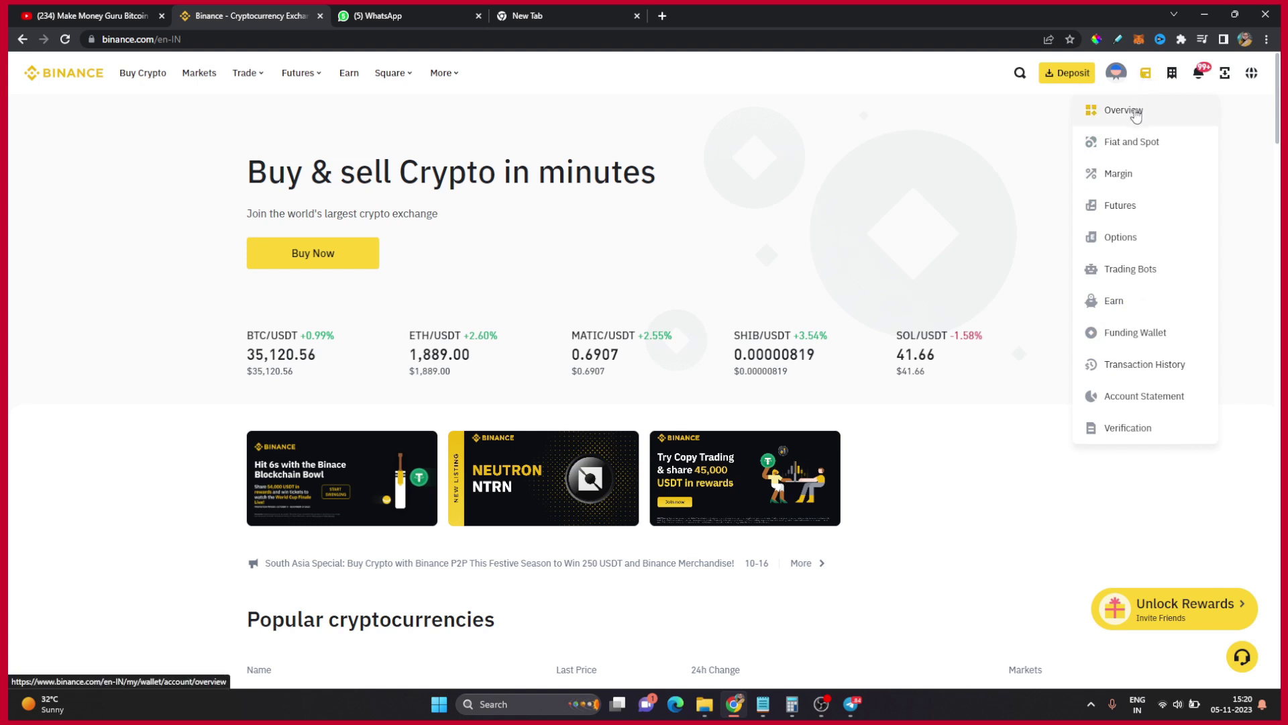
{"action": "left_click", "coordinate": [1138, 144]}
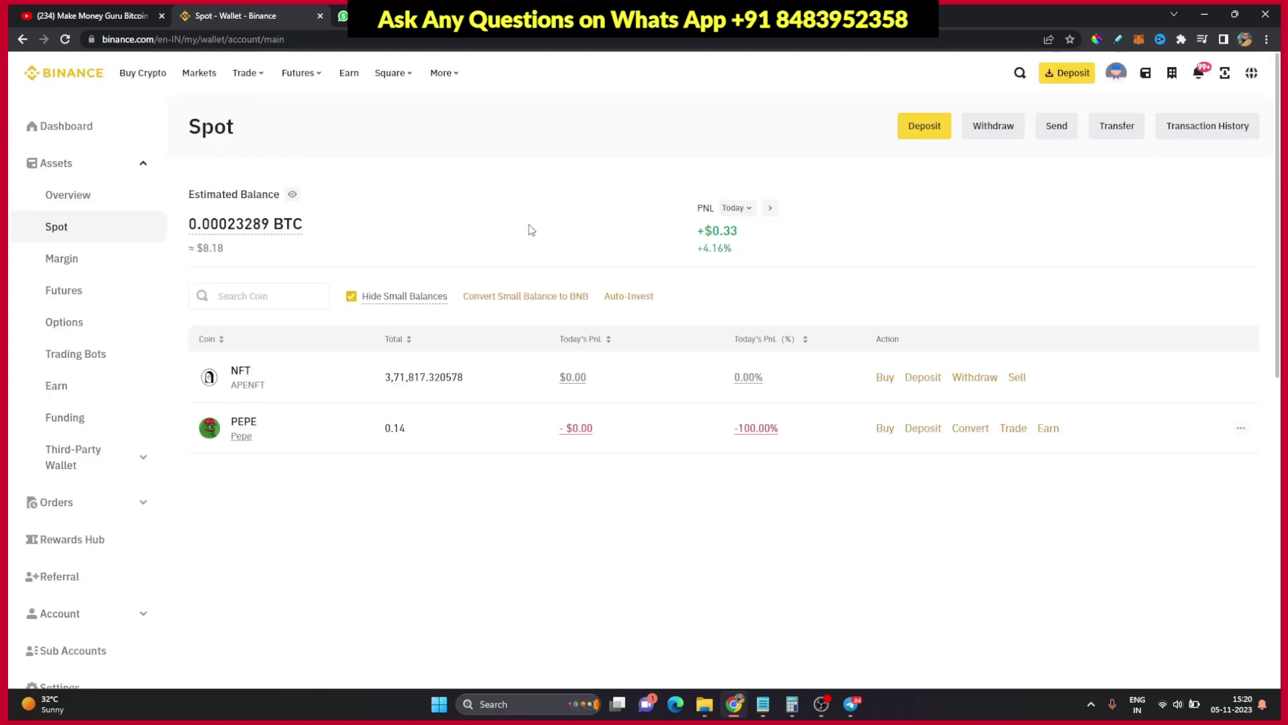
{"action": "left_click", "coordinate": [351, 296]}
{"action": "scroll", "coordinate": [403, 373], "scroll_direction": "down", "scroll_amount": 1}
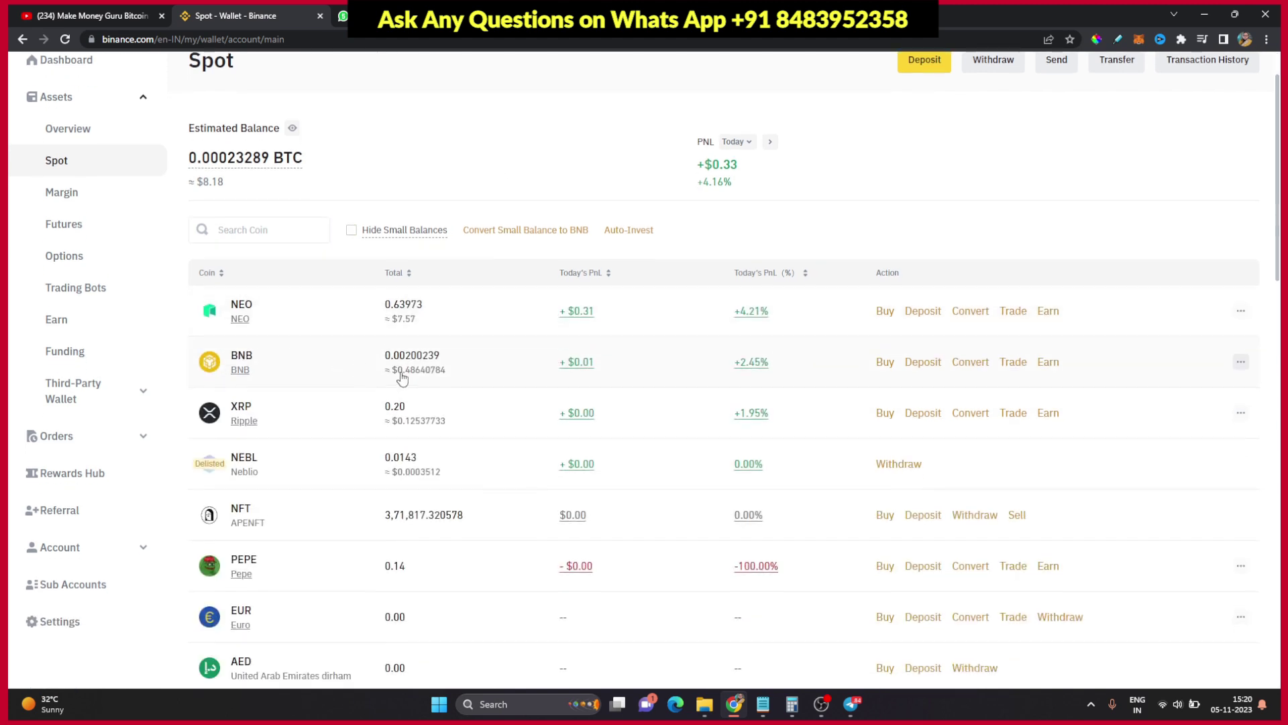
{"action": "scroll", "coordinate": [409, 470], "scroll_direction": "up", "scroll_amount": 1}
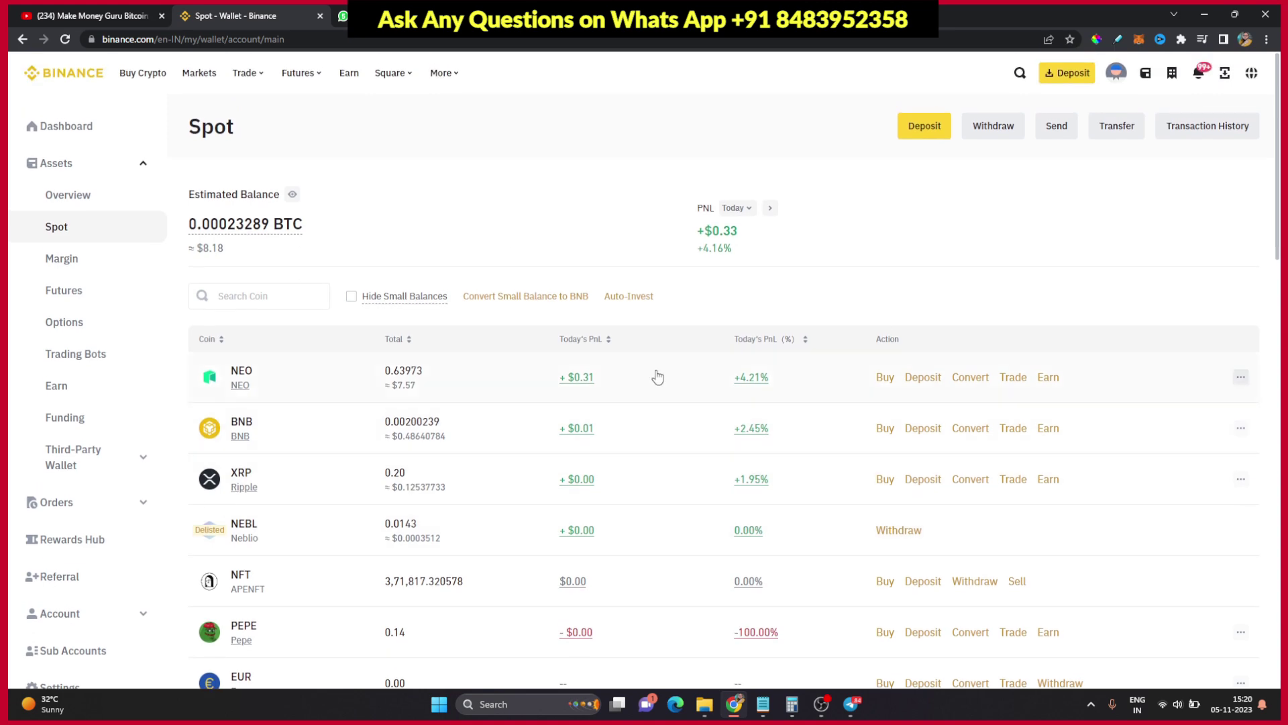
{"action": "scroll", "coordinate": [578, 510], "scroll_direction": "down", "scroll_amount": 4}
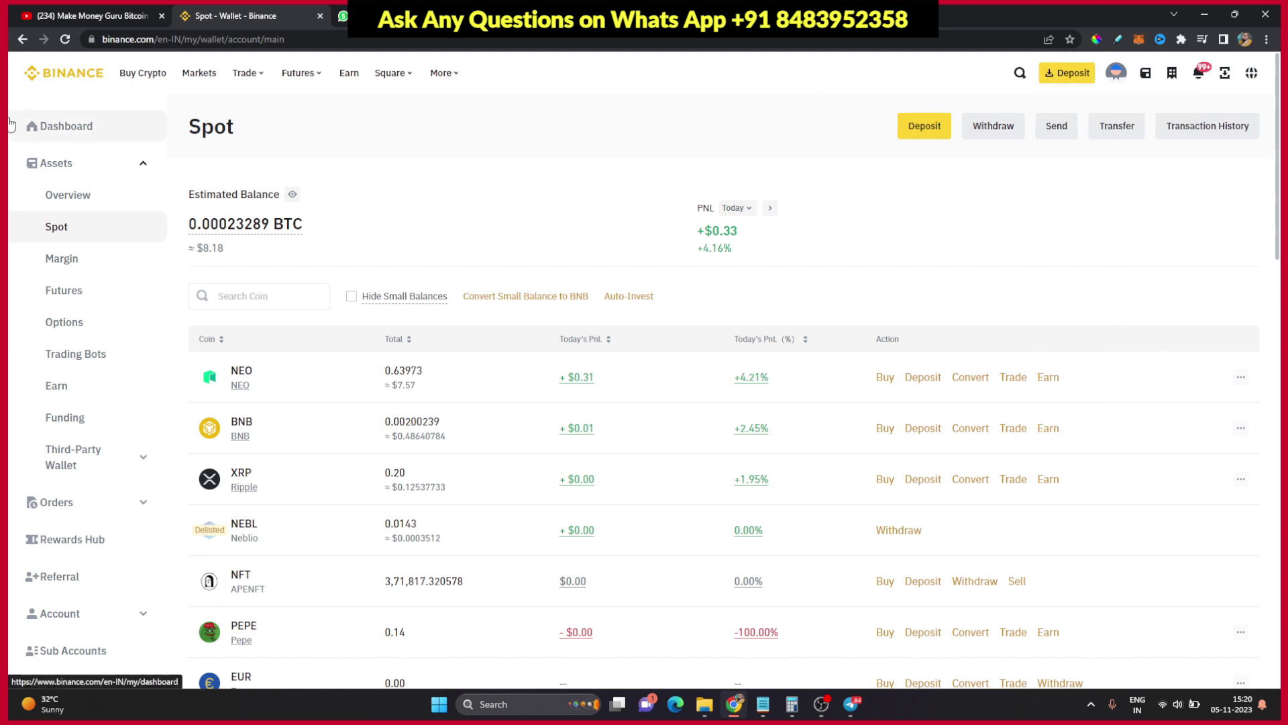
{"action": "left_click", "coordinate": [67, 74]}
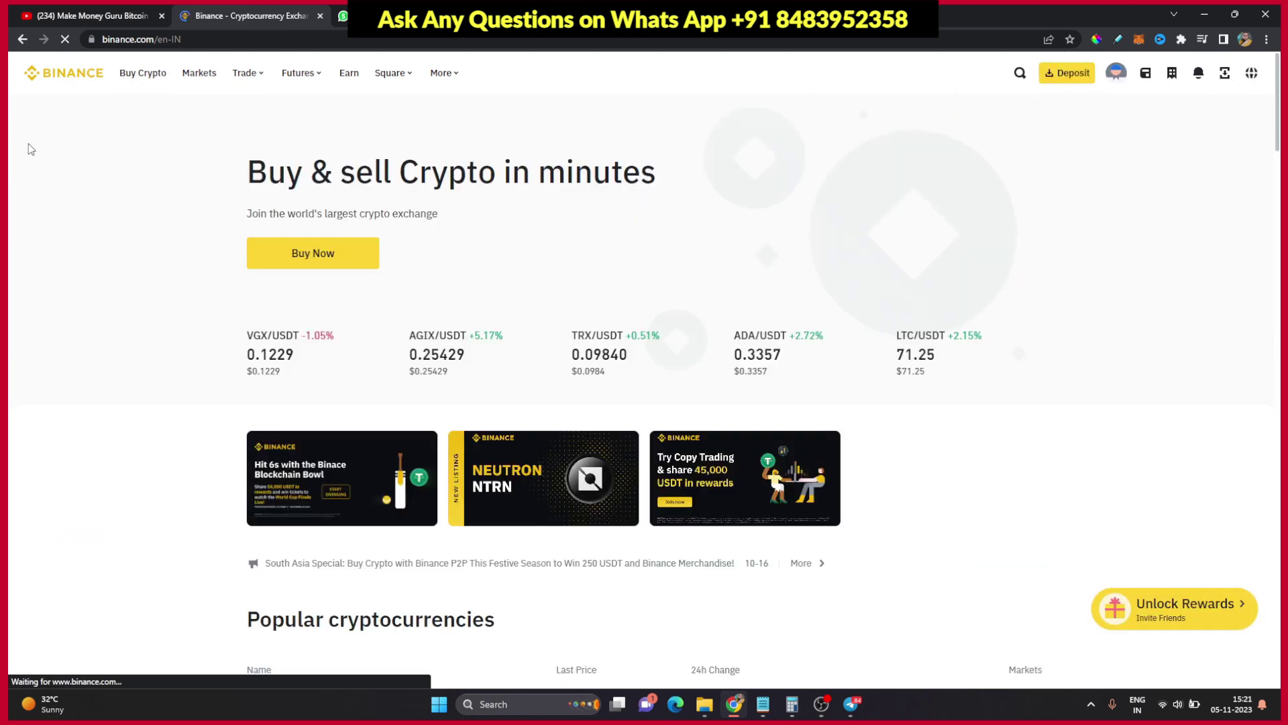
{"action": "mouse_move", "coordinate": [243, 77]}
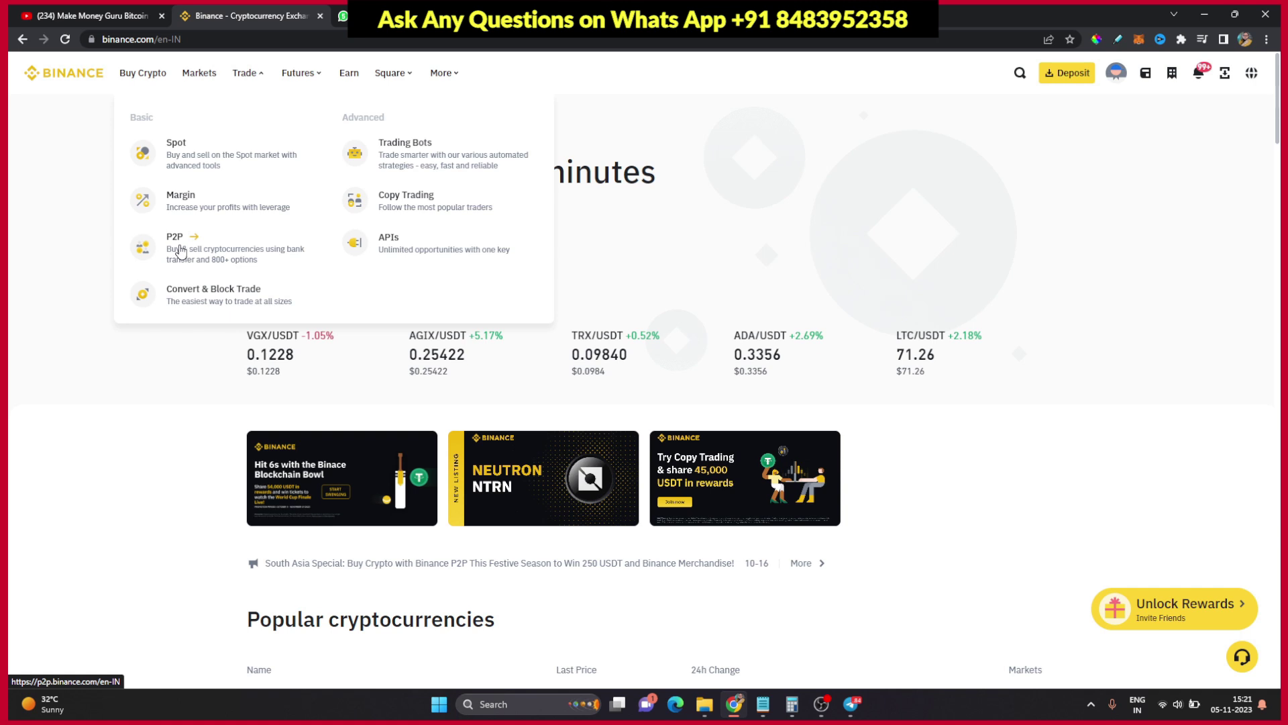
{"action": "left_click", "coordinate": [181, 249]}
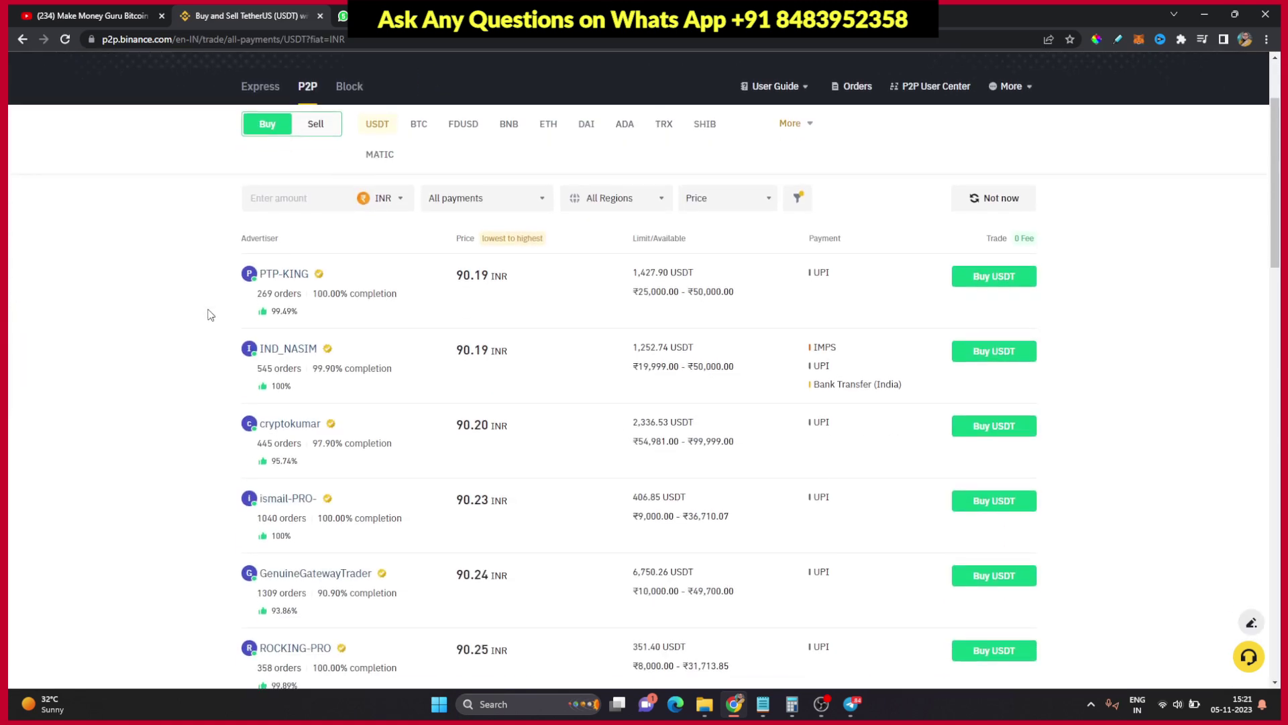
{"action": "scroll", "coordinate": [168, 307], "scroll_direction": "up", "scroll_amount": 2}
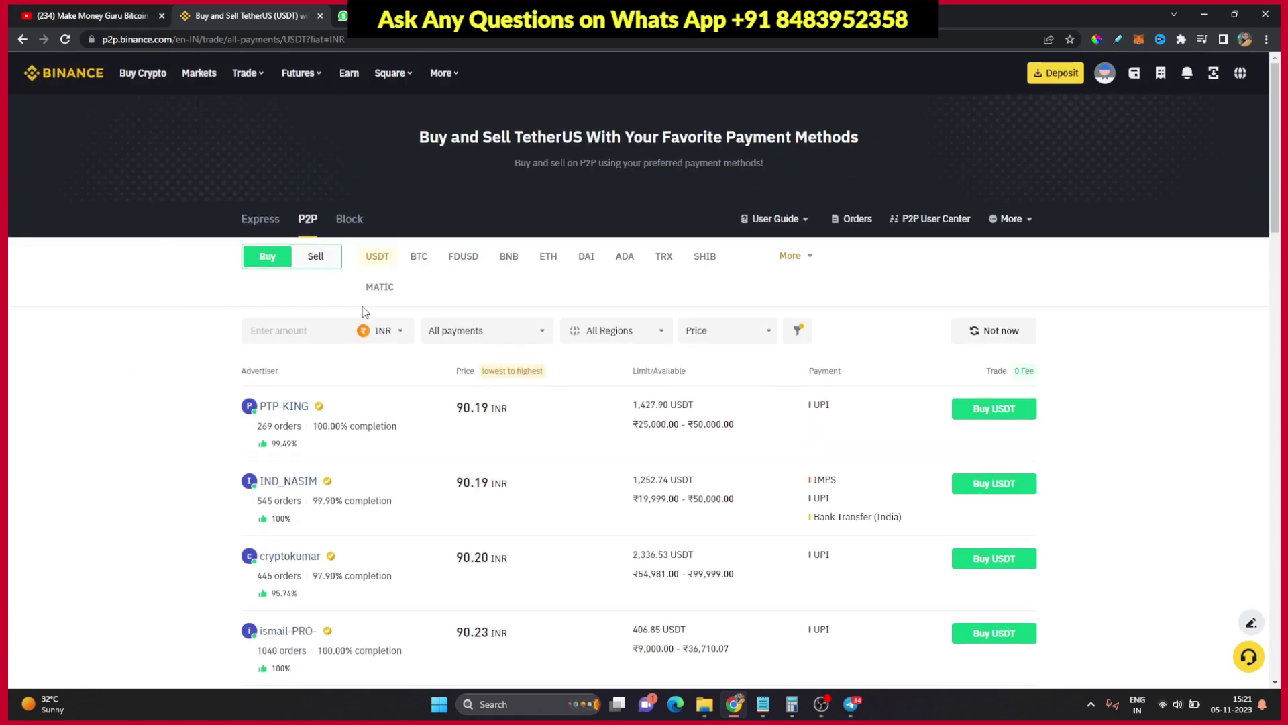
{"action": "scroll", "coordinate": [332, 305], "scroll_direction": "down", "scroll_amount": 1}
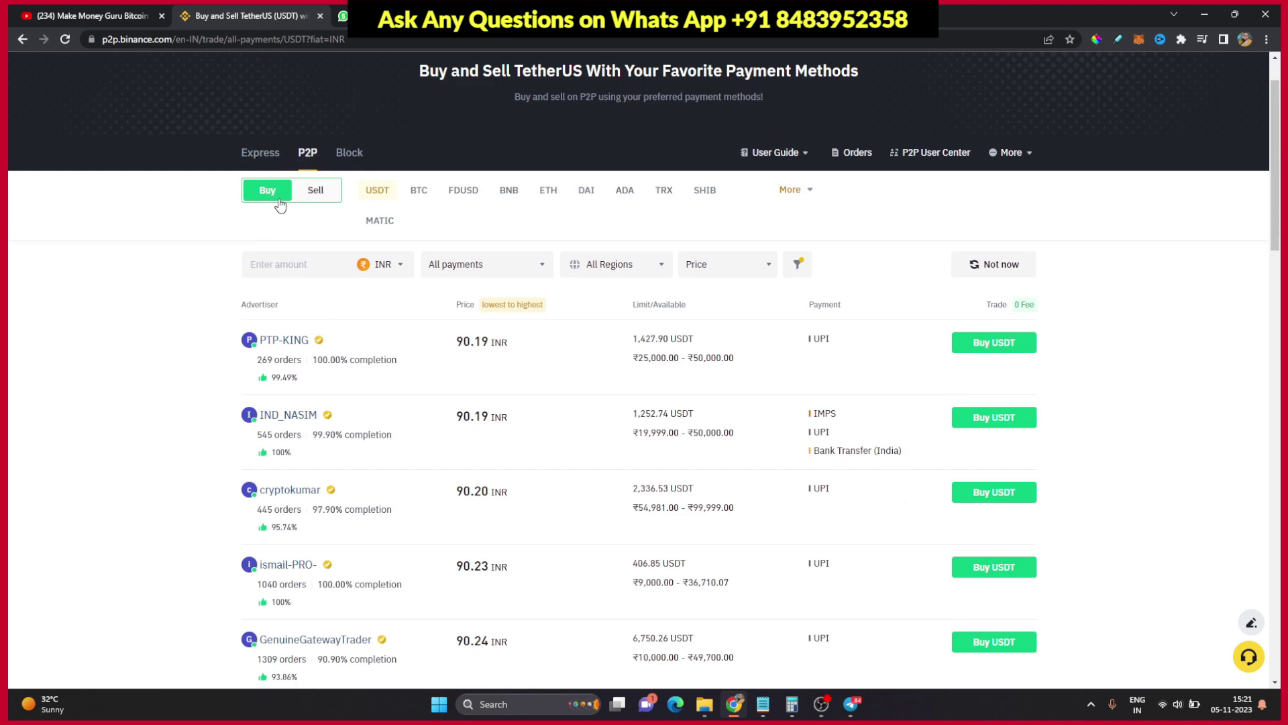
{"action": "left_click", "coordinate": [314, 193]}
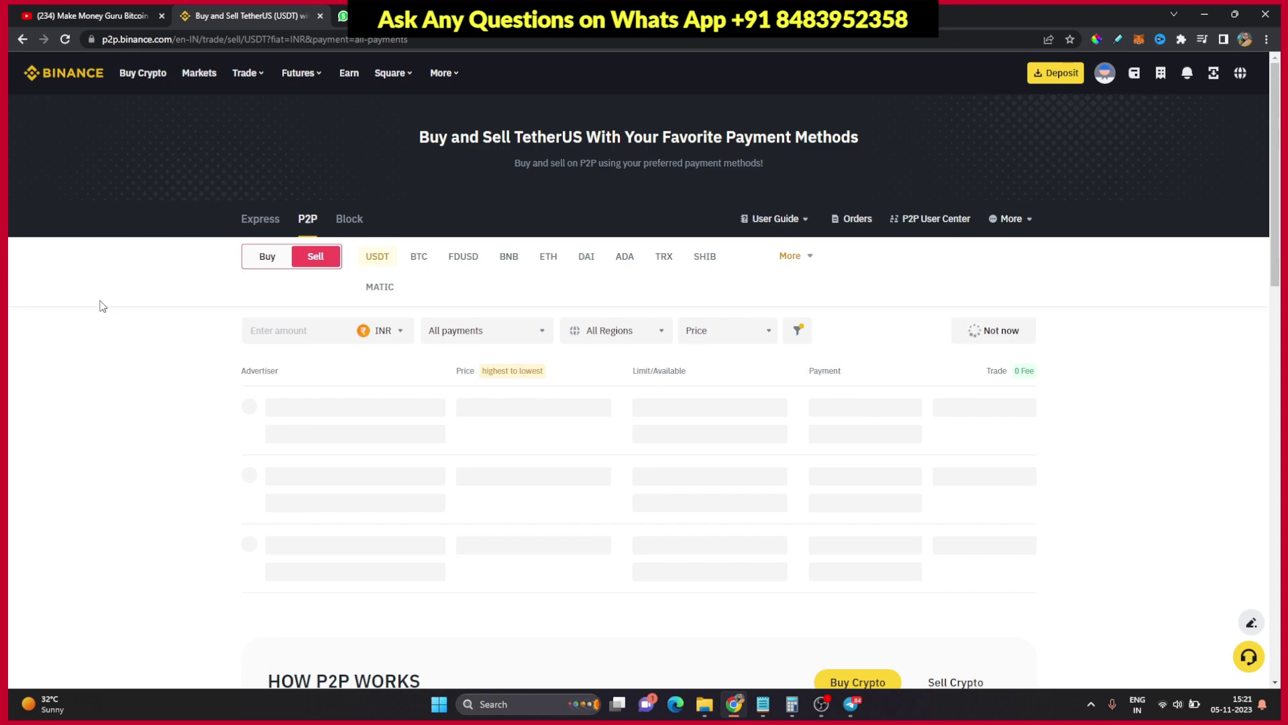
{"action": "left_click", "coordinate": [255, 260]}
{"action": "scroll", "coordinate": [120, 357], "scroll_direction": "down", "scroll_amount": 2}
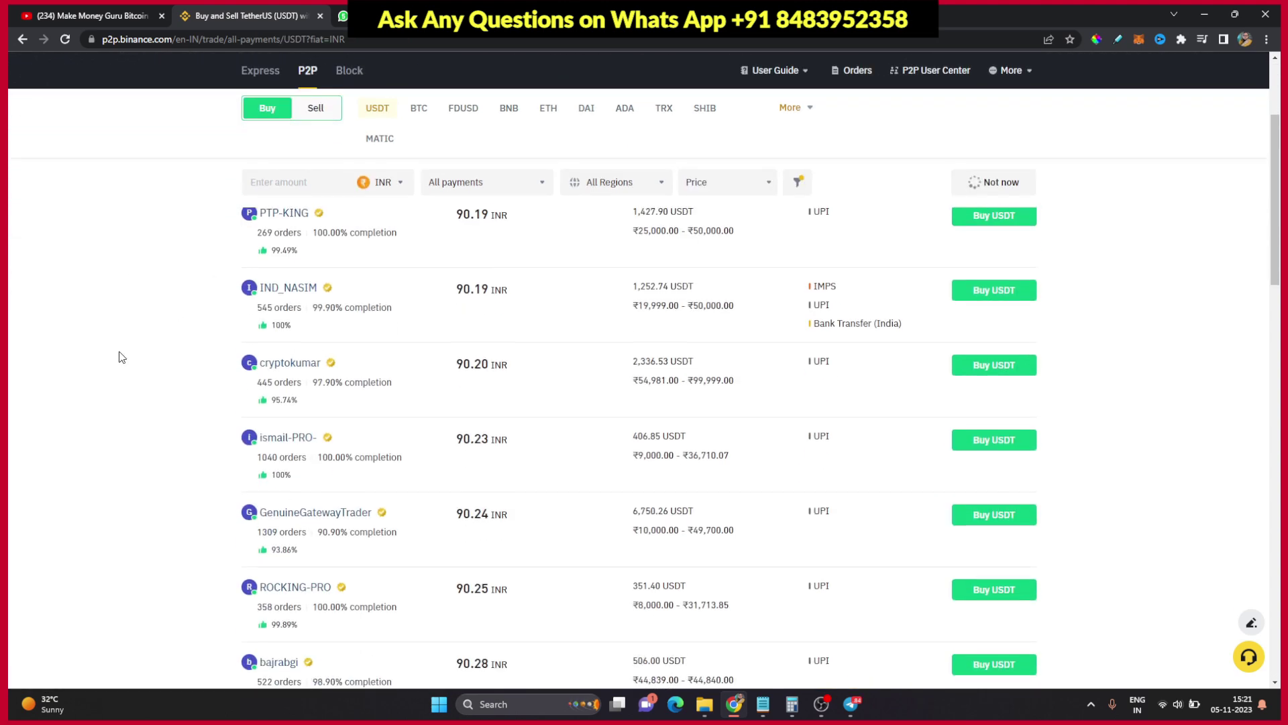
{"action": "scroll", "coordinate": [123, 351], "scroll_direction": "up", "scroll_amount": 2}
{"action": "scroll", "coordinate": [1137, 381], "scroll_direction": "down", "scroll_amount": 3}
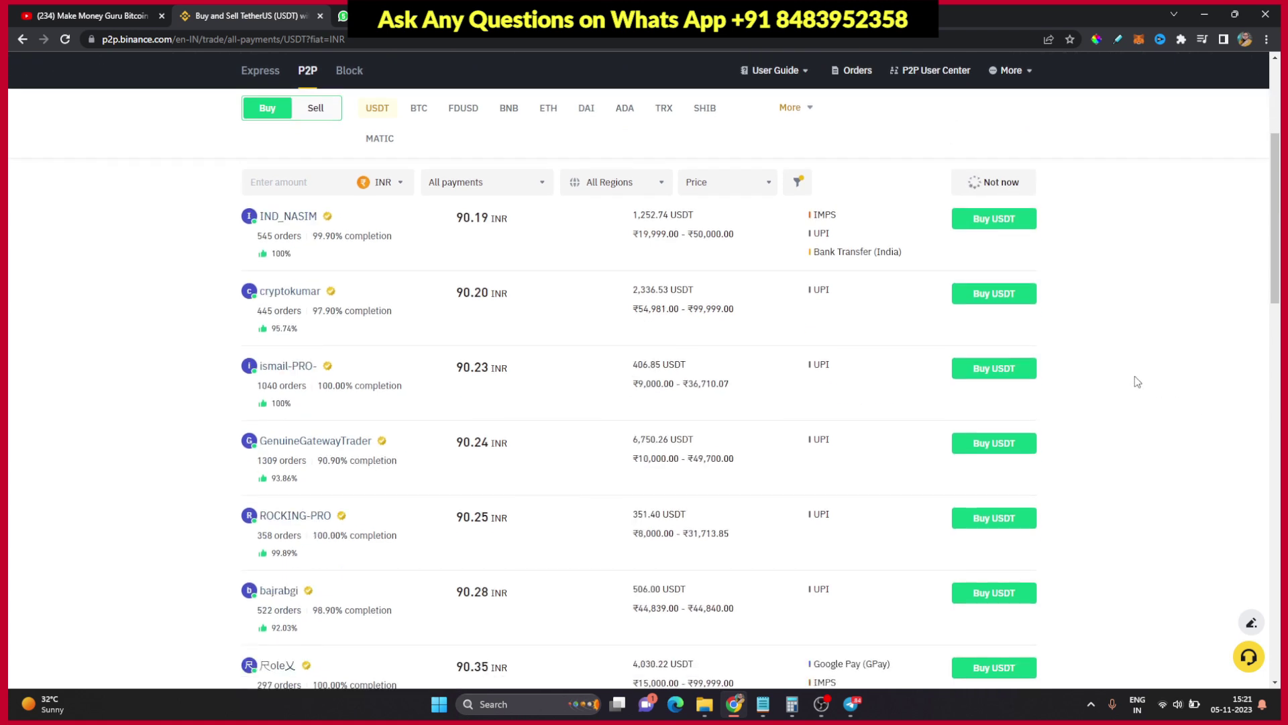
{"action": "scroll", "coordinate": [1137, 381], "scroll_direction": "up", "scroll_amount": 2}
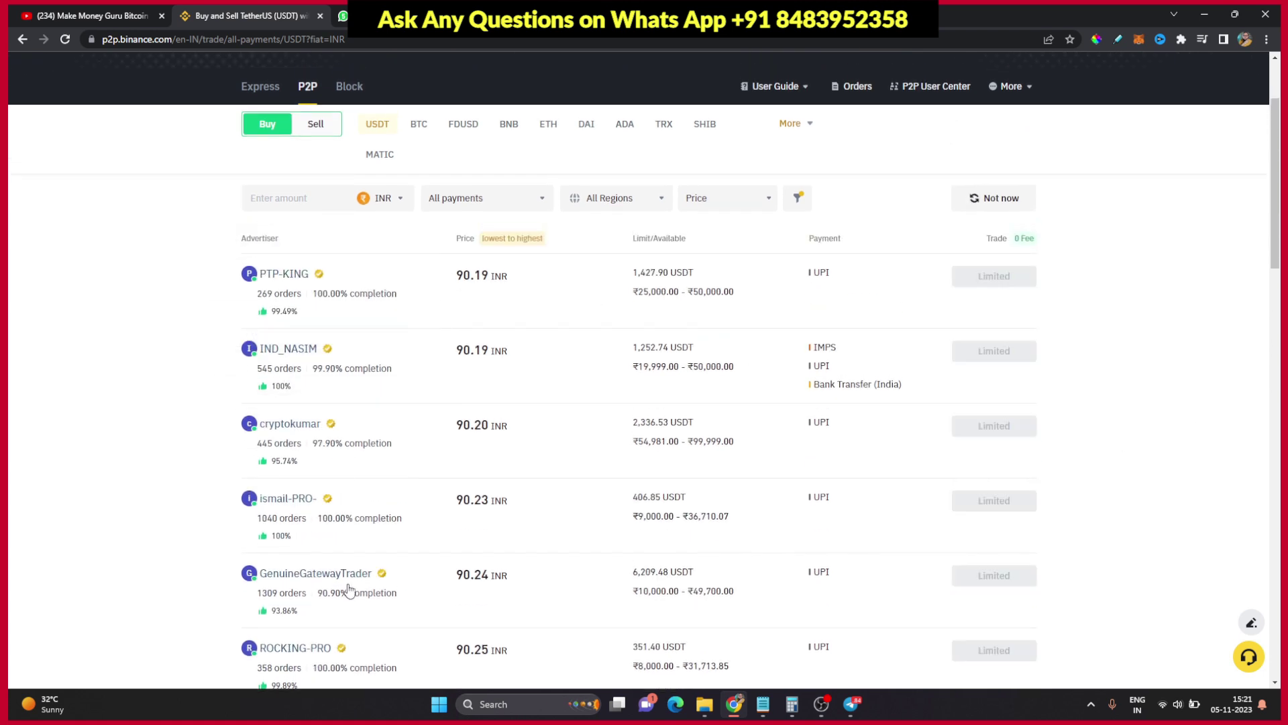
{"action": "mouse_move", "coordinate": [318, 277]}
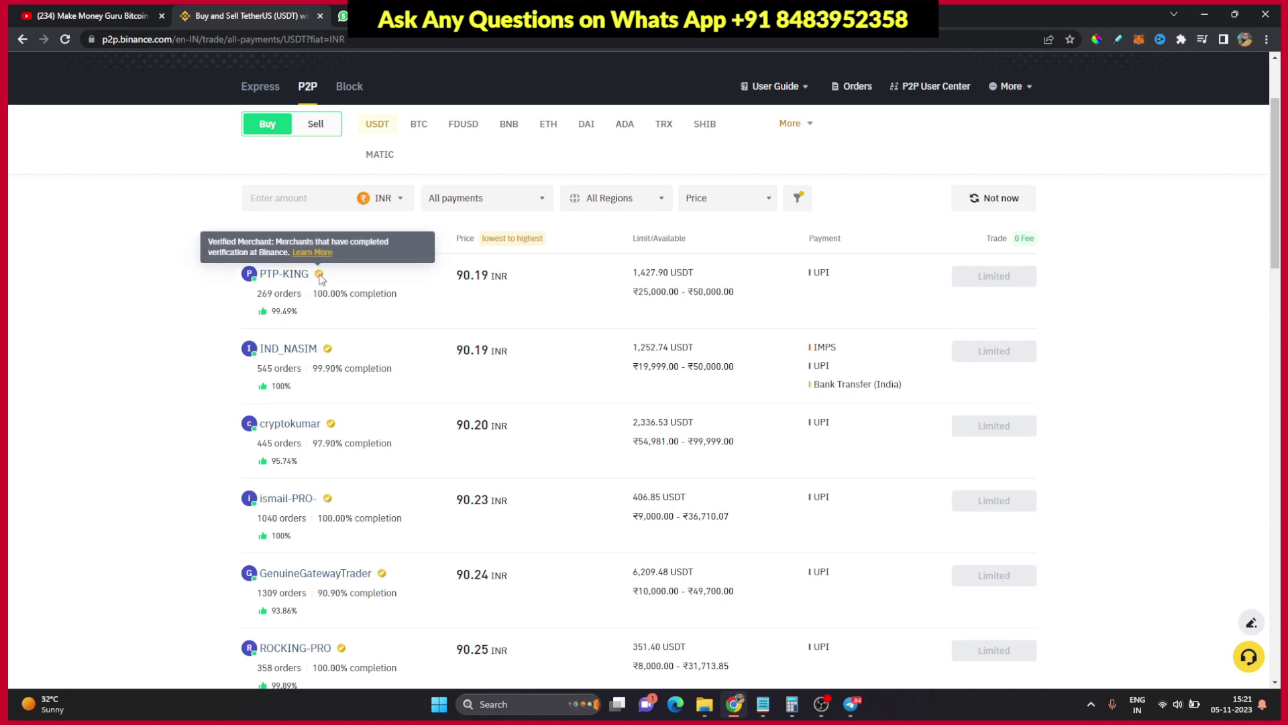
{"action": "scroll", "coordinate": [330, 315], "scroll_direction": "up", "scroll_amount": 1}
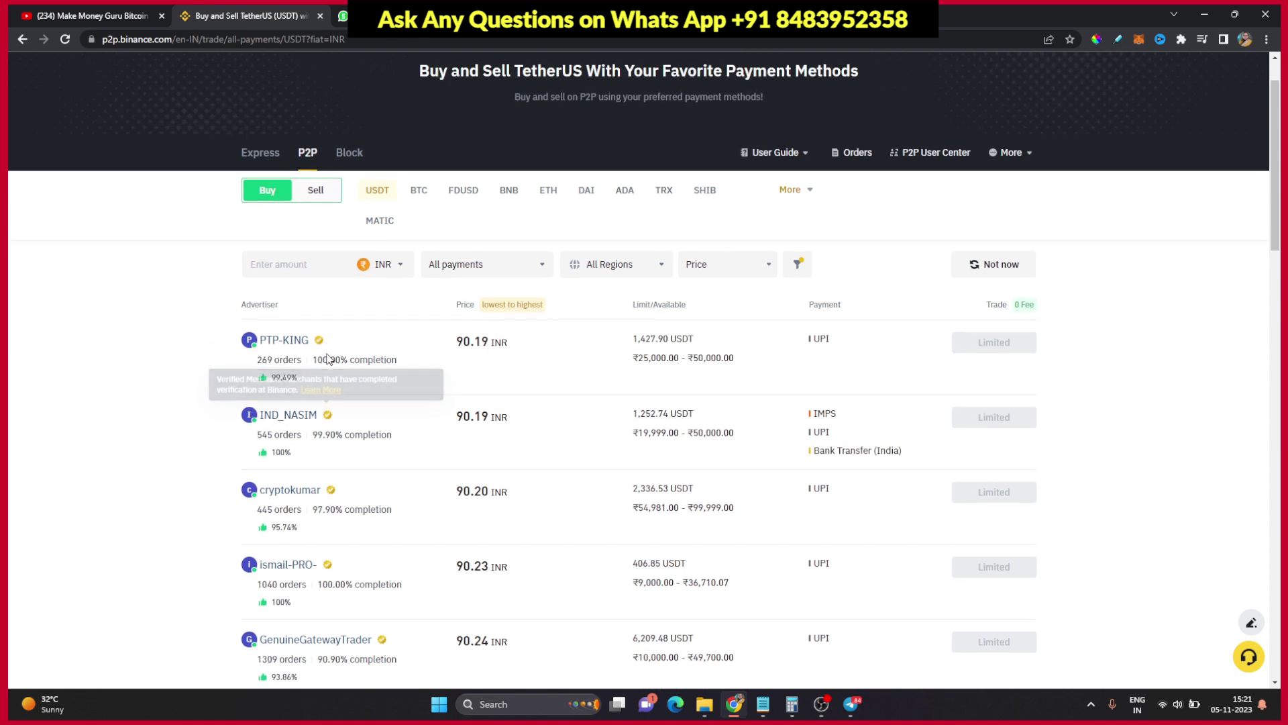
{"action": "scroll", "coordinate": [326, 354], "scroll_direction": "down", "scroll_amount": 3}
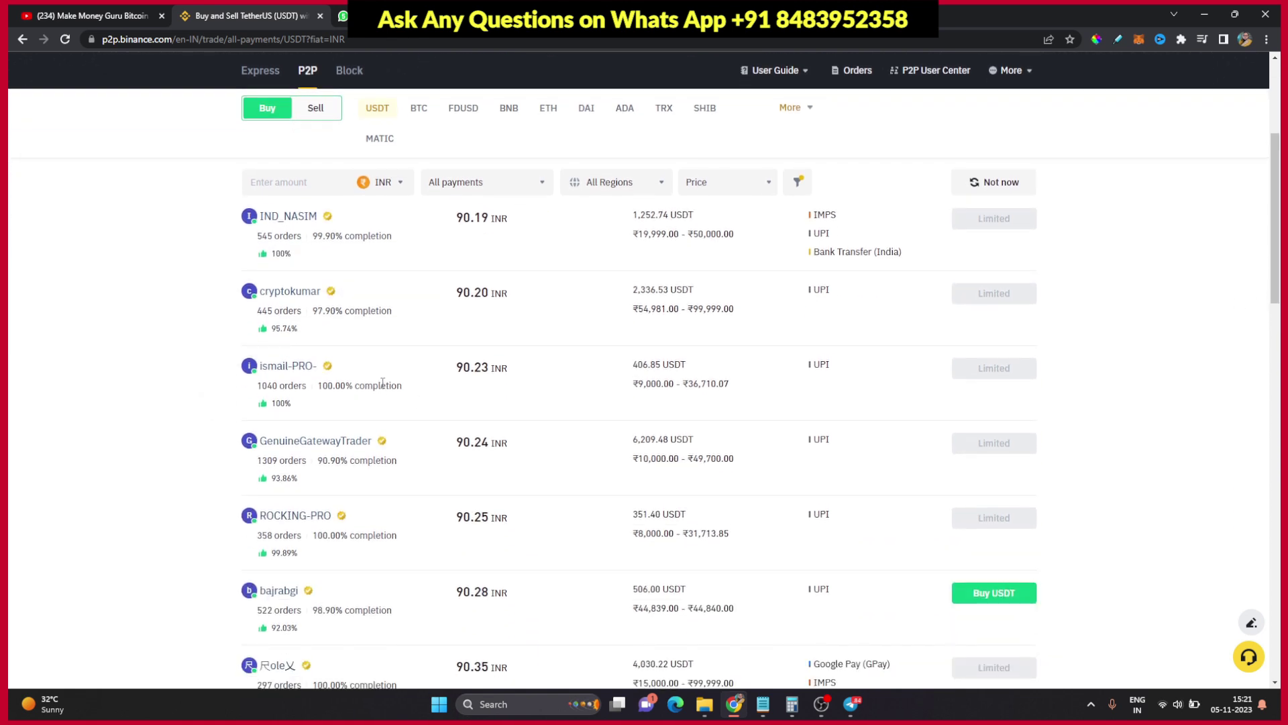
{"action": "scroll", "coordinate": [382, 383], "scroll_direction": "down", "scroll_amount": 3}
{"action": "scroll", "coordinate": [359, 373], "scroll_direction": "down", "scroll_amount": 2}
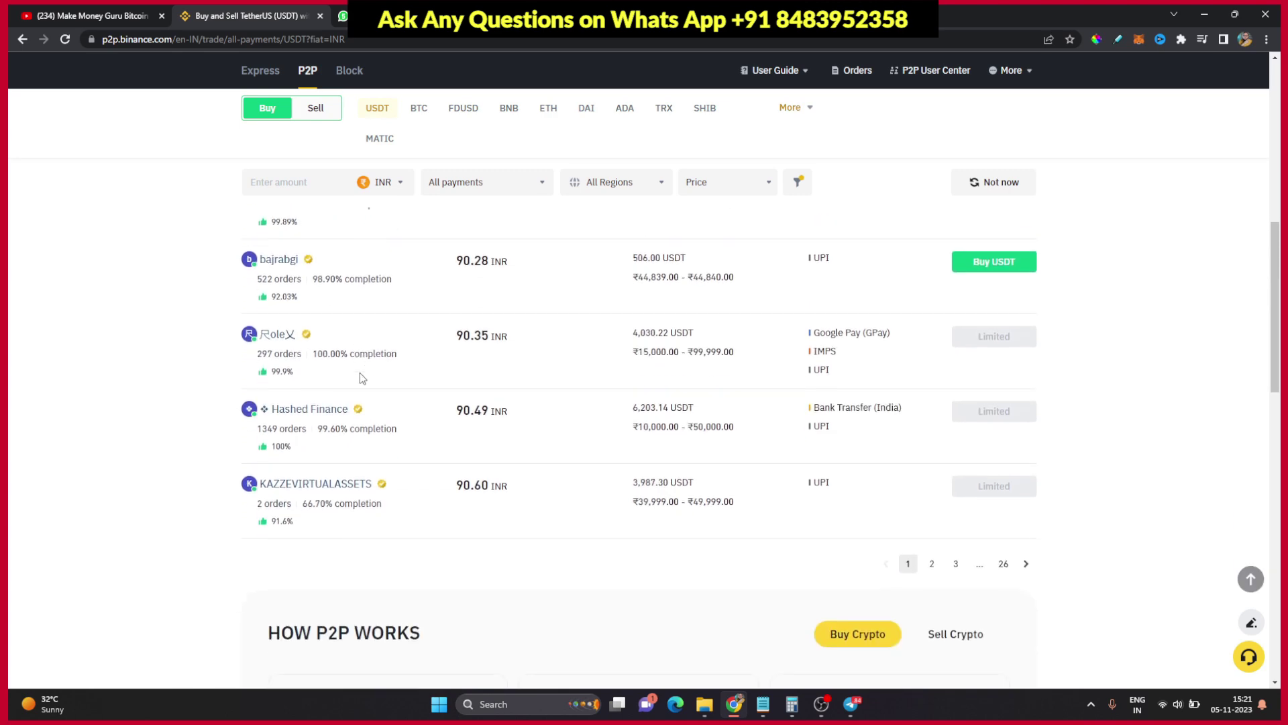
{"action": "scroll", "coordinate": [353, 394], "scroll_direction": "up", "scroll_amount": 8}
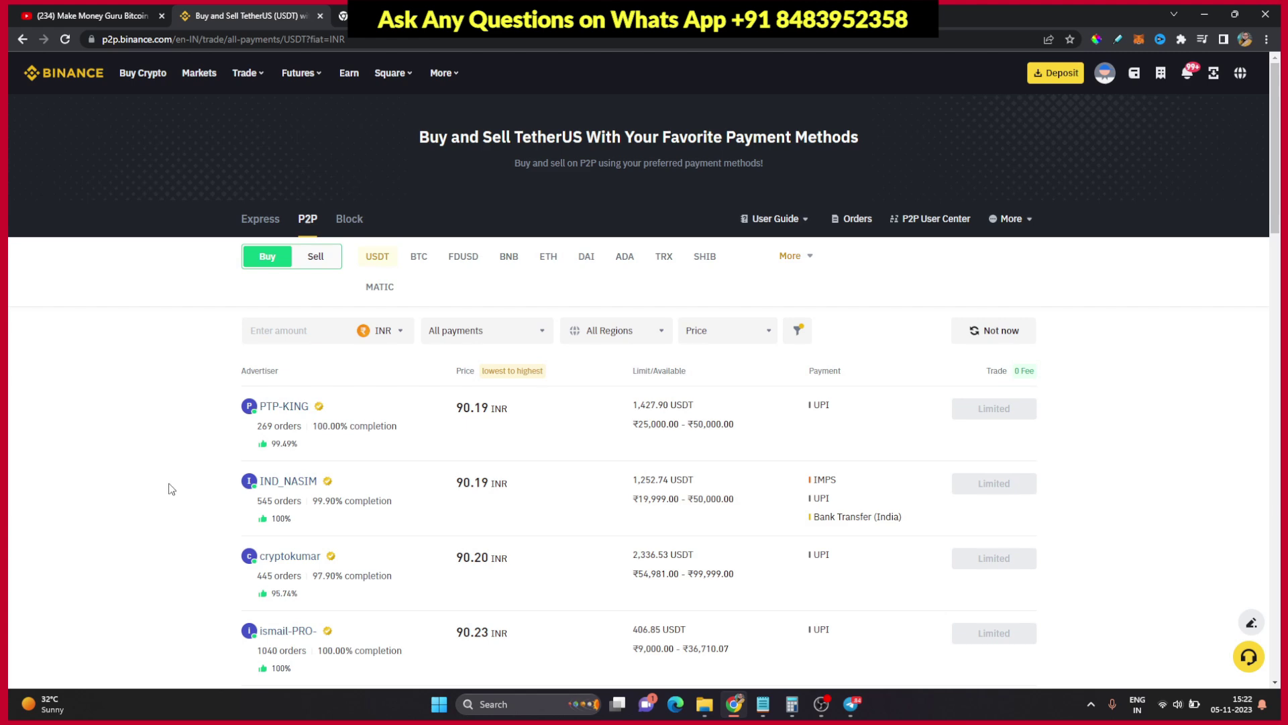
{"action": "scroll", "coordinate": [169, 489], "scroll_direction": "down", "scroll_amount": 3}
{"action": "scroll", "coordinate": [145, 463], "scroll_direction": "down", "scroll_amount": 5}
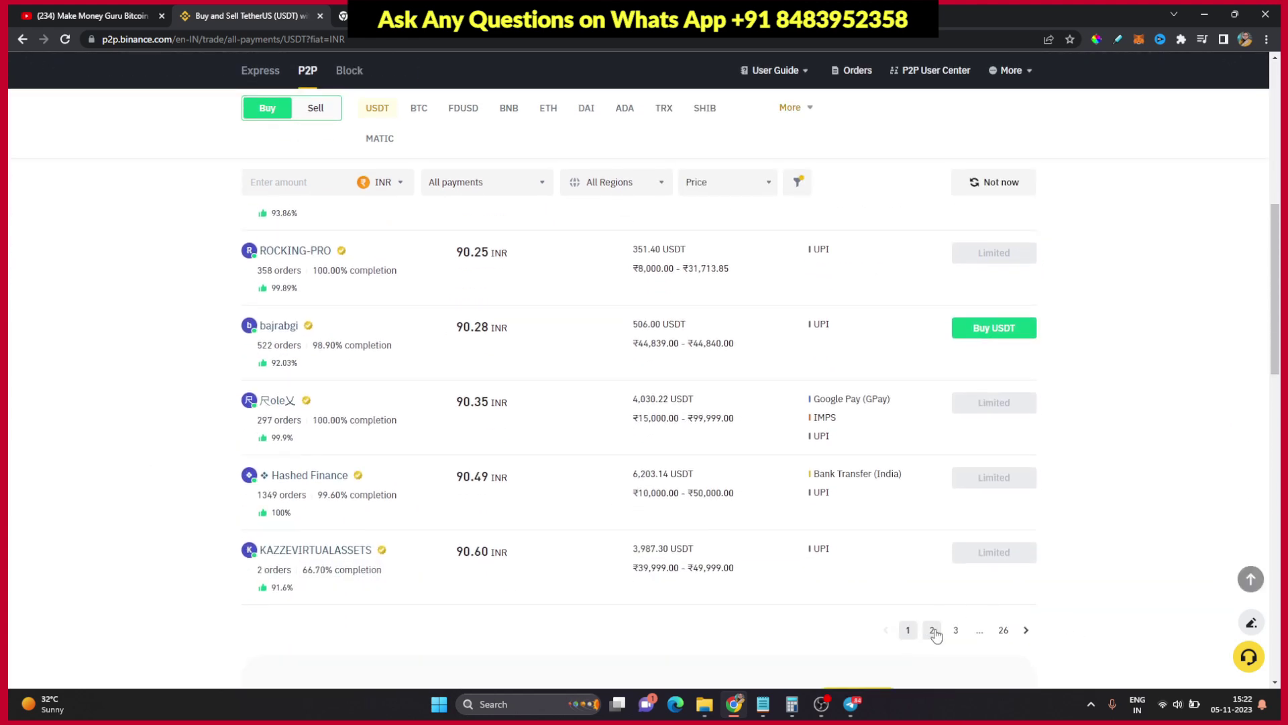
{"action": "left_click", "coordinate": [932, 629]}
{"action": "scroll", "coordinate": [123, 468], "scroll_direction": "down", "scroll_amount": 7}
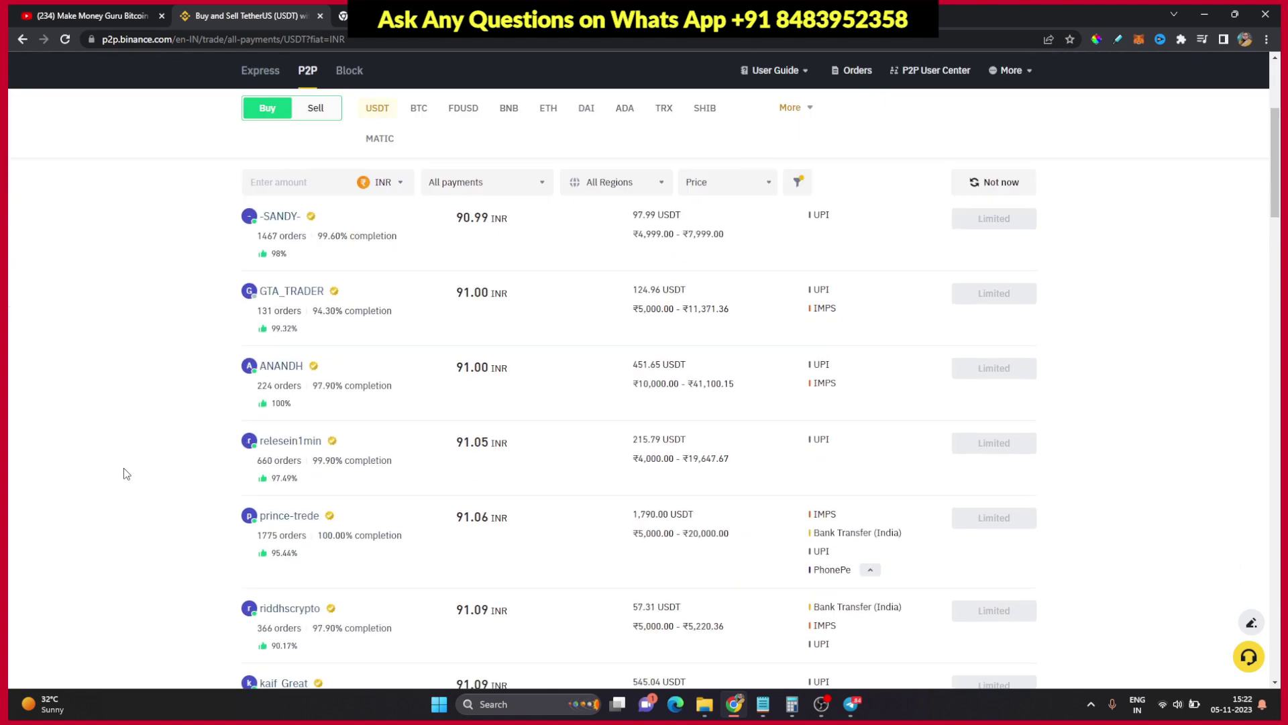
{"action": "scroll", "coordinate": [1030, 513], "scroll_direction": "up", "scroll_amount": 7}
{"action": "scroll", "coordinate": [1026, 517], "scroll_direction": "up", "scroll_amount": 1}
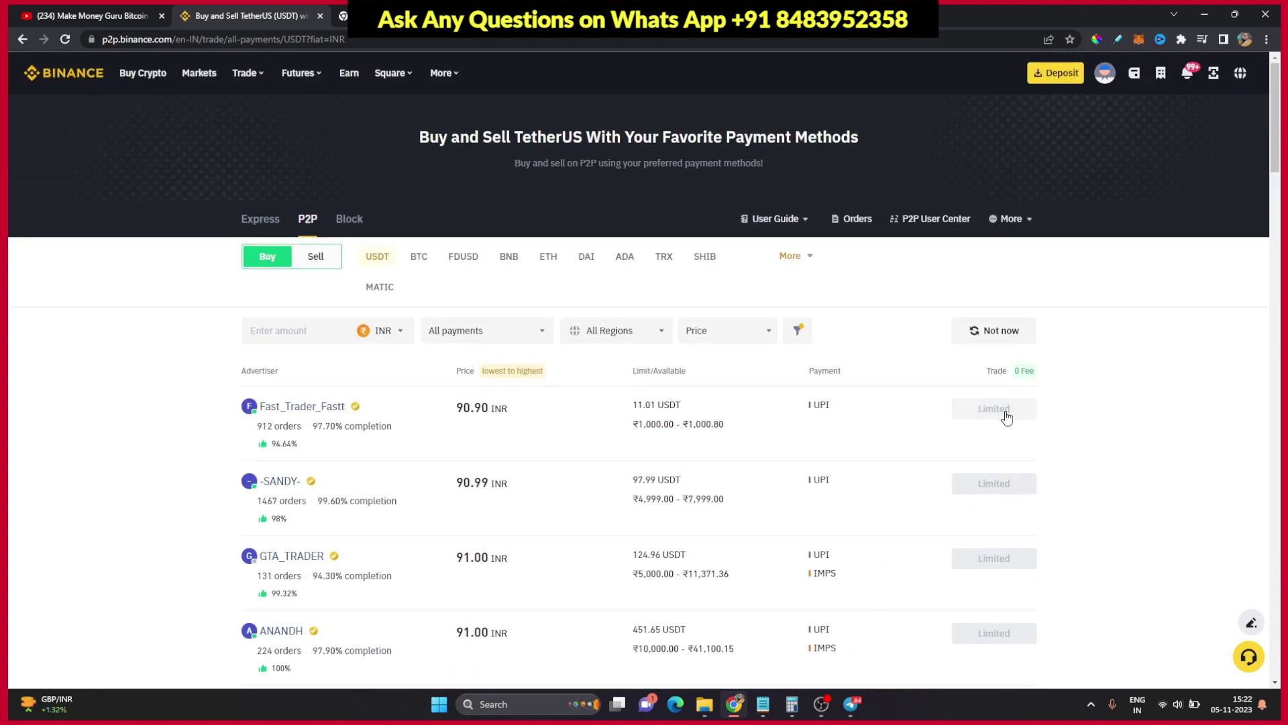
{"action": "scroll", "coordinate": [1007, 491], "scroll_direction": "down", "scroll_amount": 7}
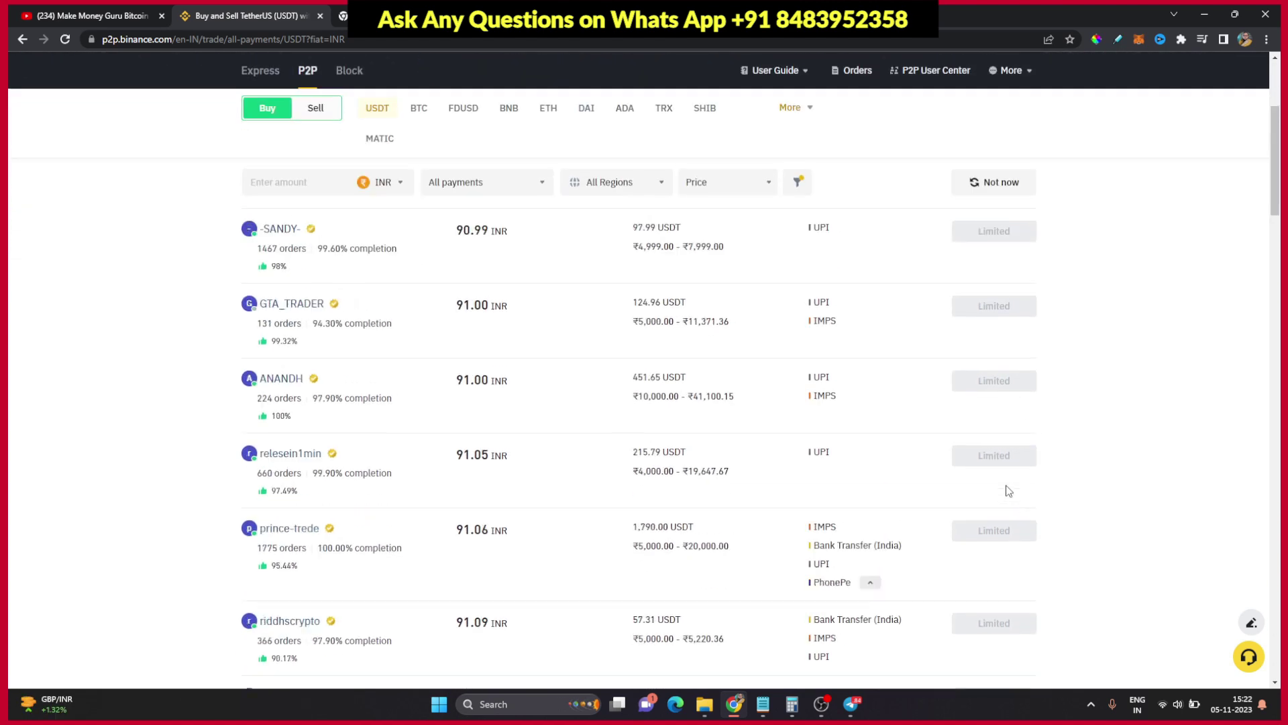
{"action": "left_click", "coordinate": [932, 468]}
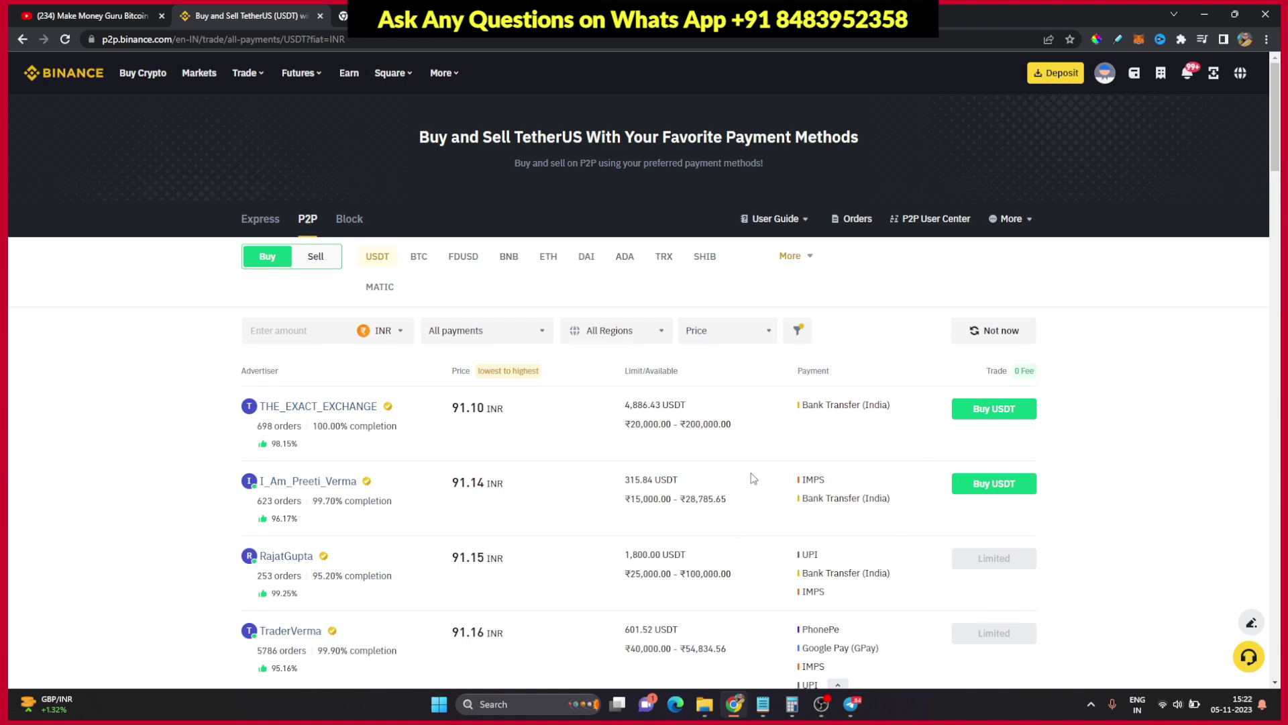
{"action": "scroll", "coordinate": [938, 451], "scroll_direction": "down", "scroll_amount": 8}
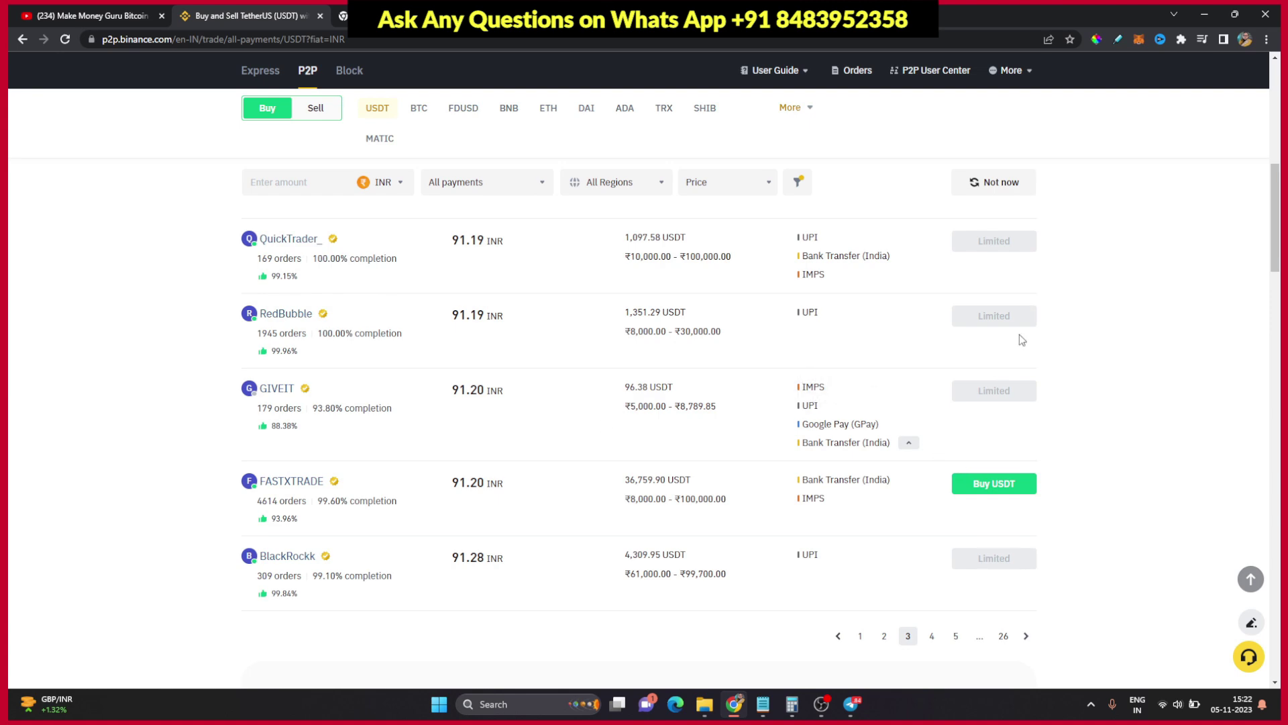
{"action": "left_click", "coordinate": [860, 636]}
{"action": "scroll", "coordinate": [543, 549], "scroll_direction": "down", "scroll_amount": 2}
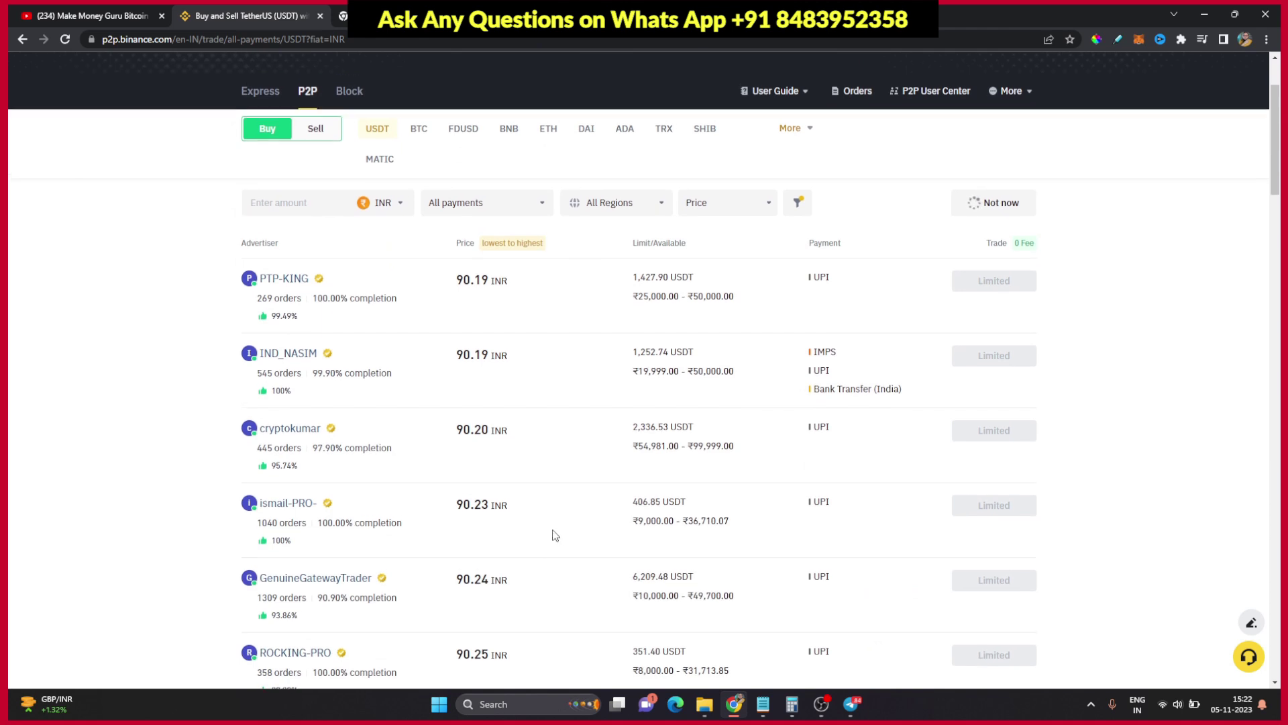
{"action": "scroll", "coordinate": [555, 535], "scroll_direction": "up", "scroll_amount": 2}
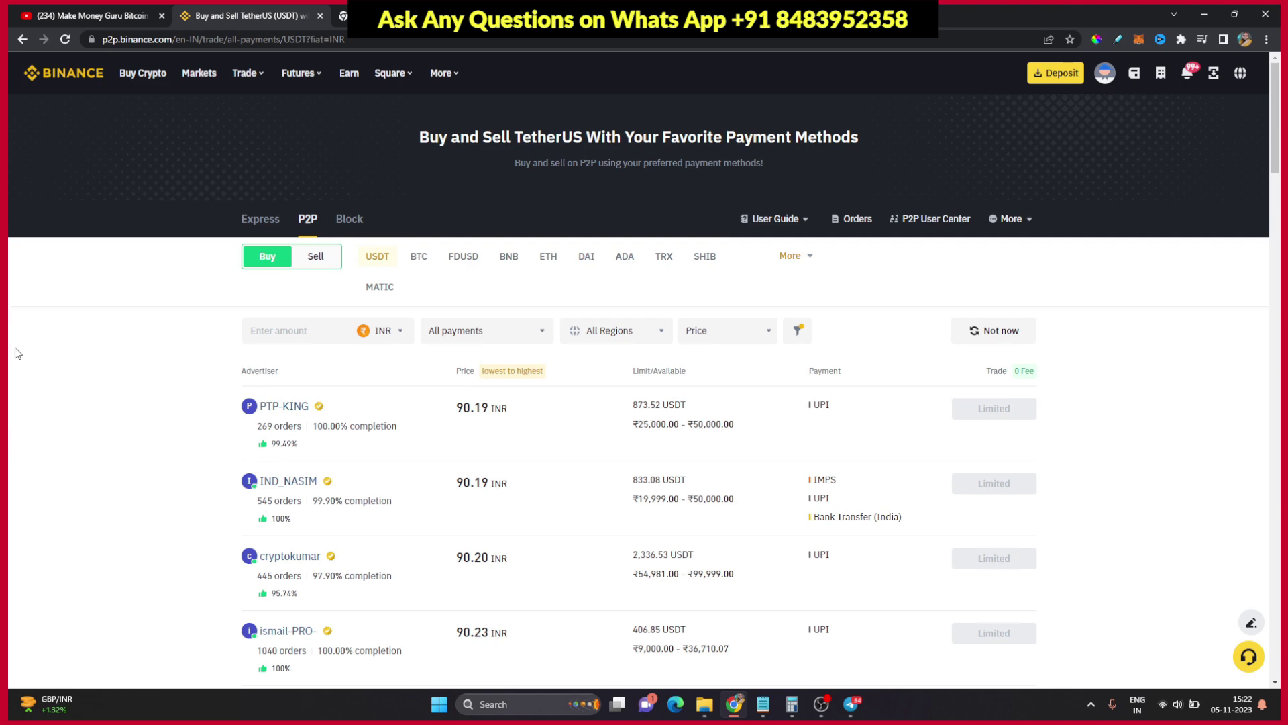
{"action": "scroll", "coordinate": [18, 354], "scroll_direction": "down", "scroll_amount": 2}
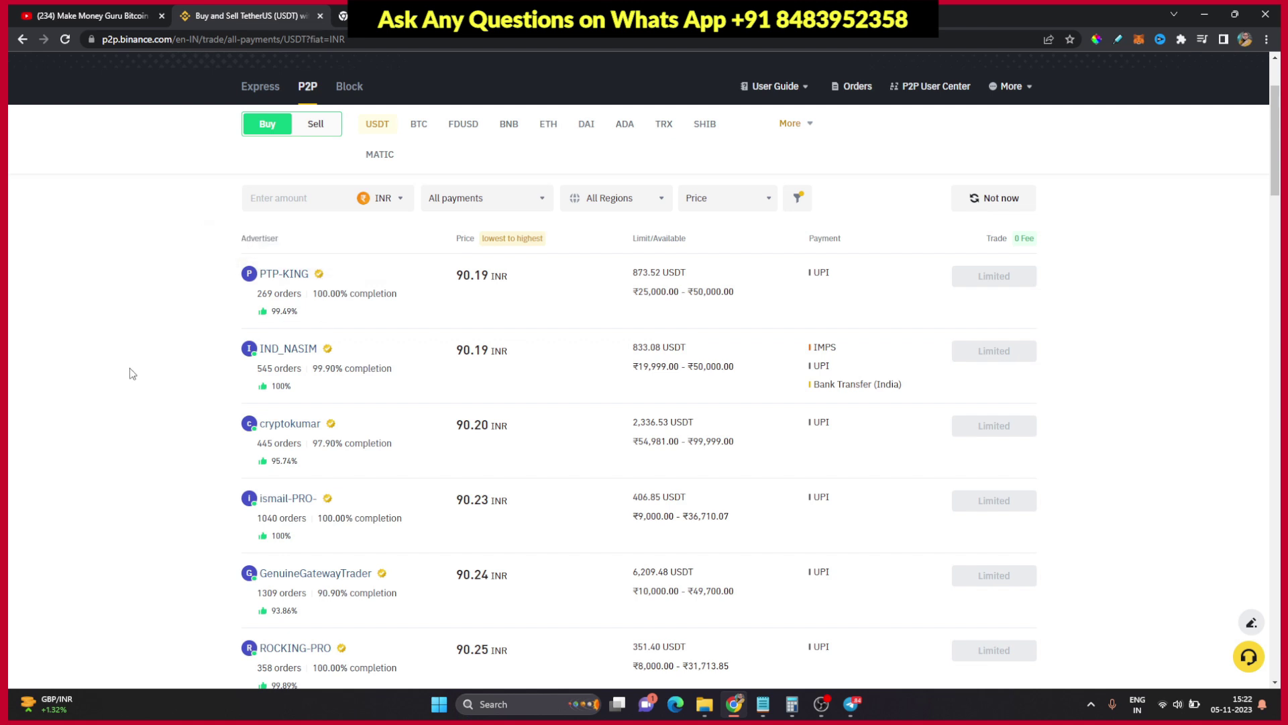
{"action": "triple_click", "coordinate": [282, 299]}
{"action": "left_click", "coordinate": [273, 296]}
{"action": "triple_click", "coordinate": [287, 294]}
{"action": "triple_click", "coordinate": [349, 294]}
{"action": "left_click", "coordinate": [155, 344]}
{"action": "double_click", "coordinate": [267, 370]}
{"action": "triple_click", "coordinate": [329, 374]}
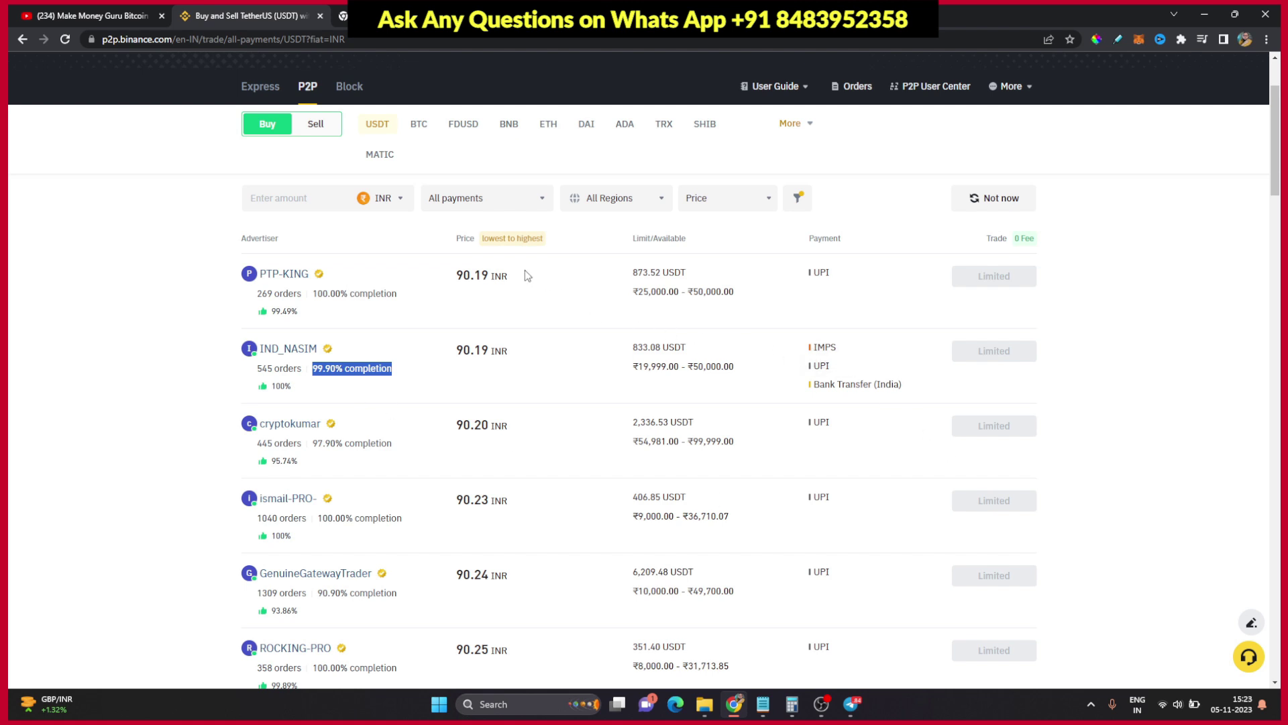
{"action": "double_click", "coordinate": [475, 274]}
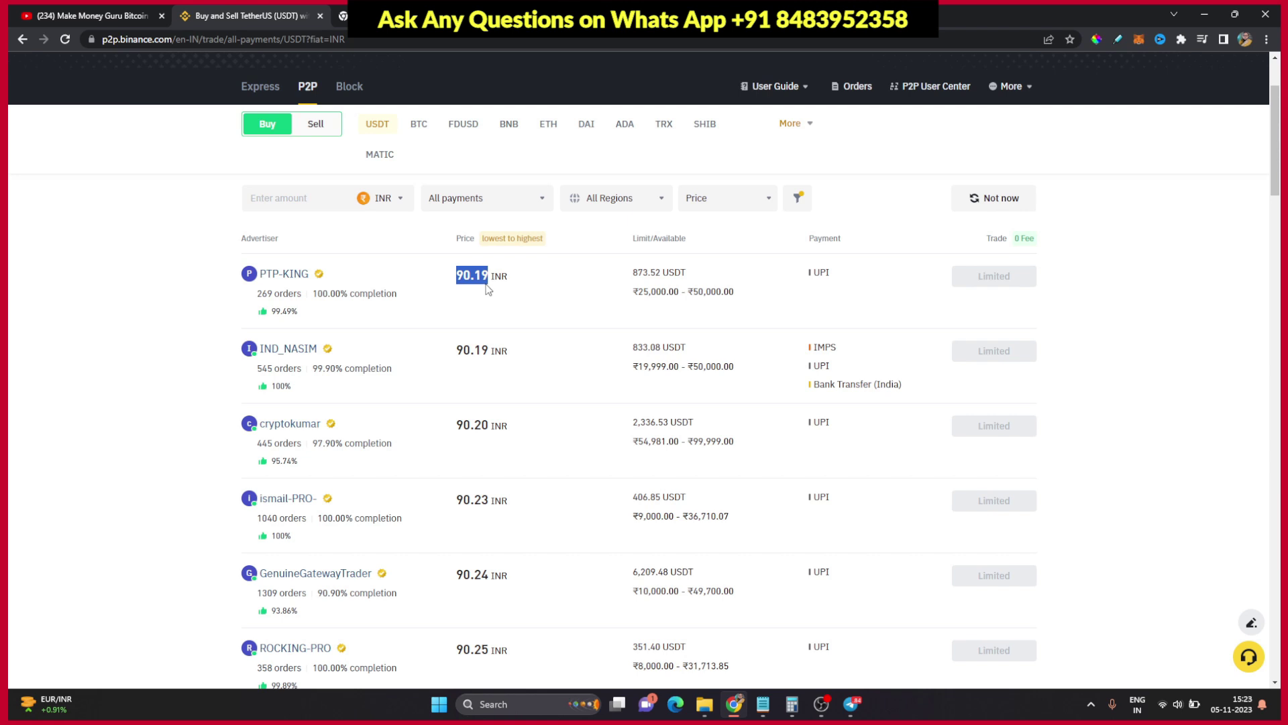
{"action": "double_click", "coordinate": [664, 289]}
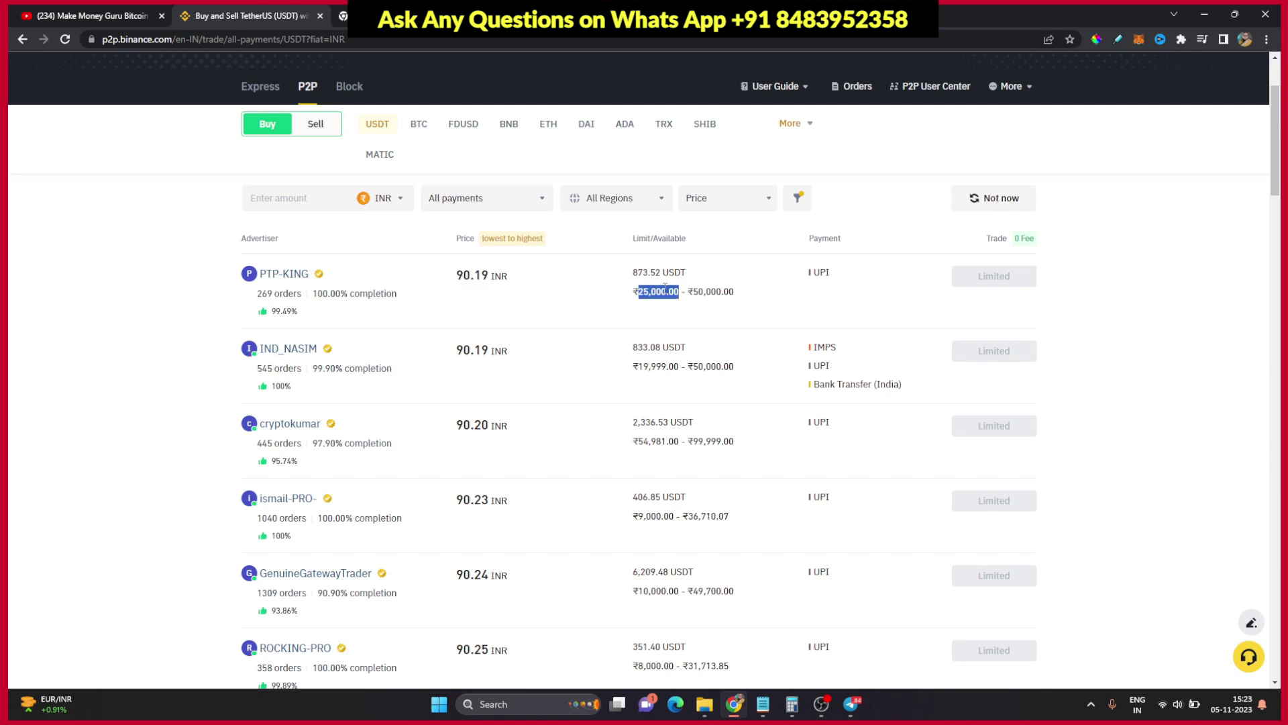
{"action": "double_click", "coordinate": [715, 291]}
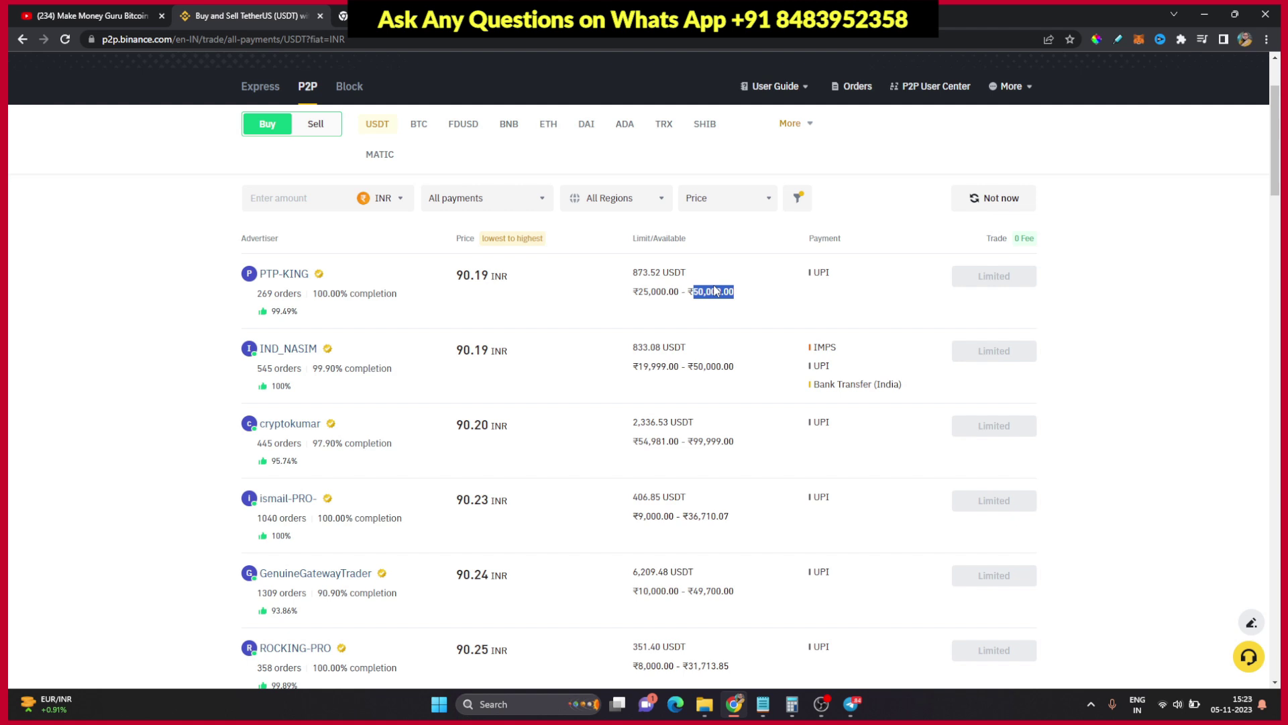
{"action": "double_click", "coordinate": [673, 289]}
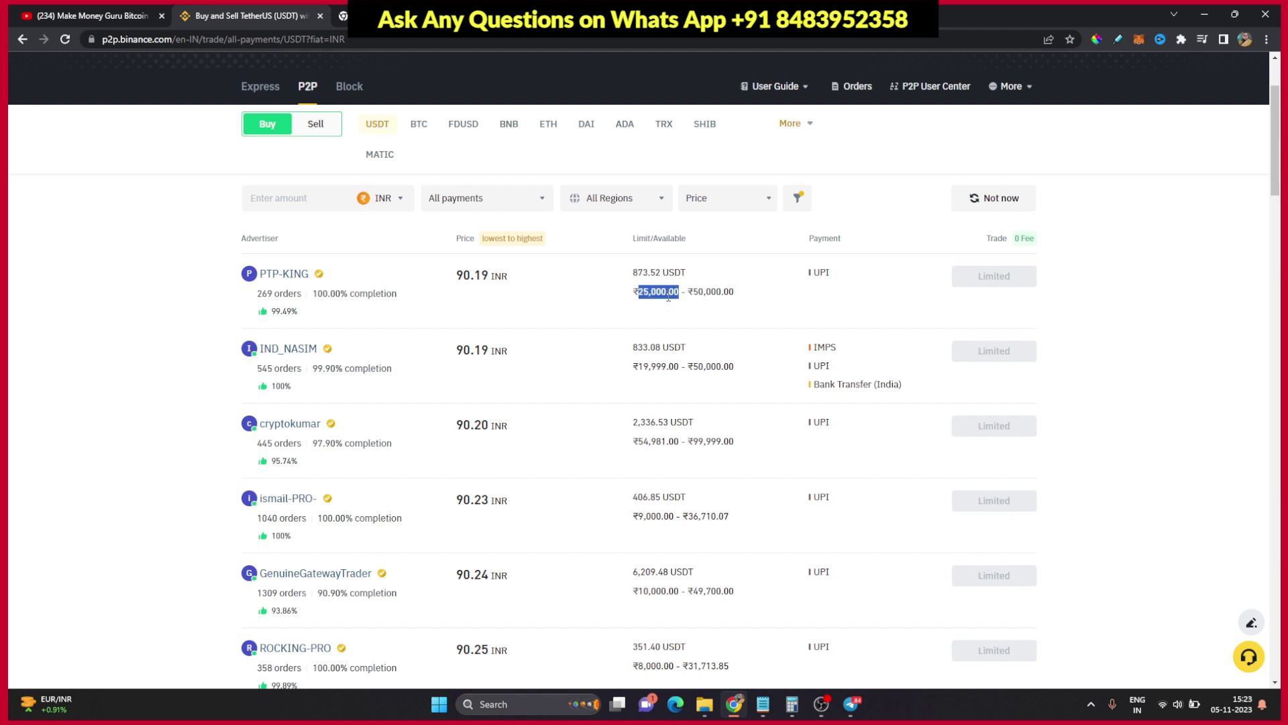
{"action": "double_click", "coordinate": [708, 291]}
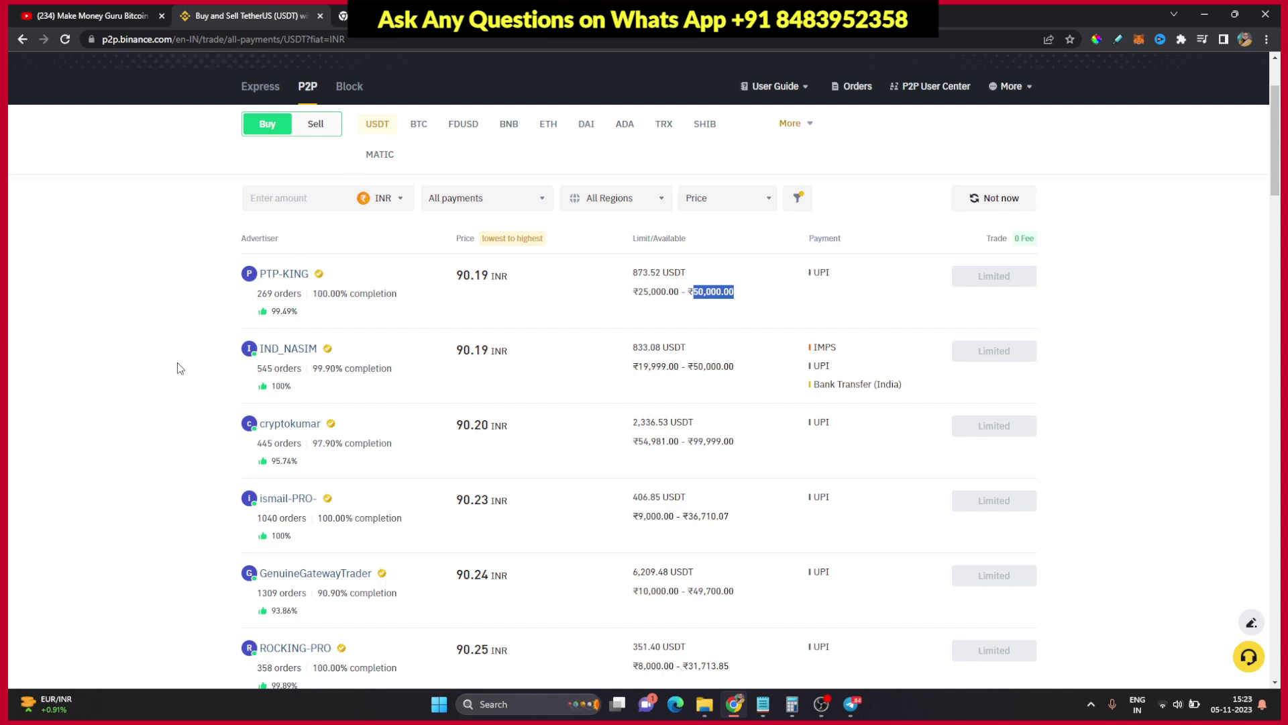
{"action": "scroll", "coordinate": [22, 334], "scroll_direction": "down", "scroll_amount": 4}
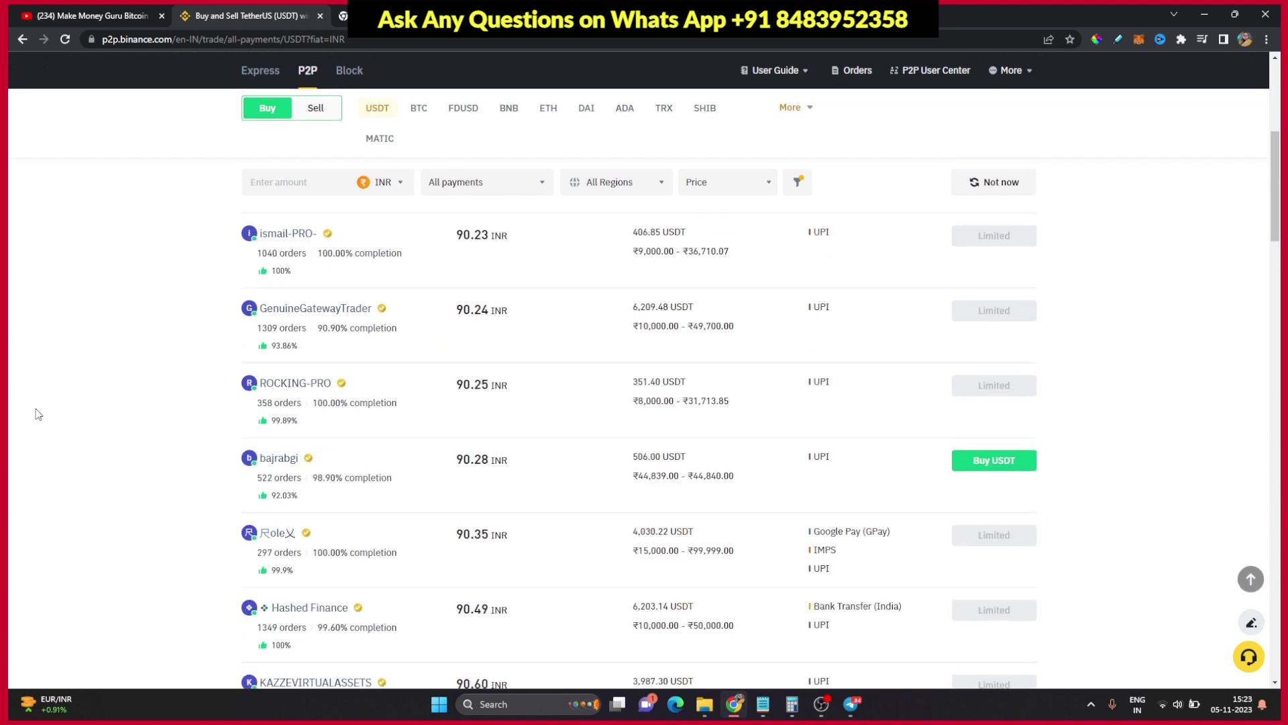
{"action": "scroll", "coordinate": [81, 436], "scroll_direction": "down", "scroll_amount": 2}
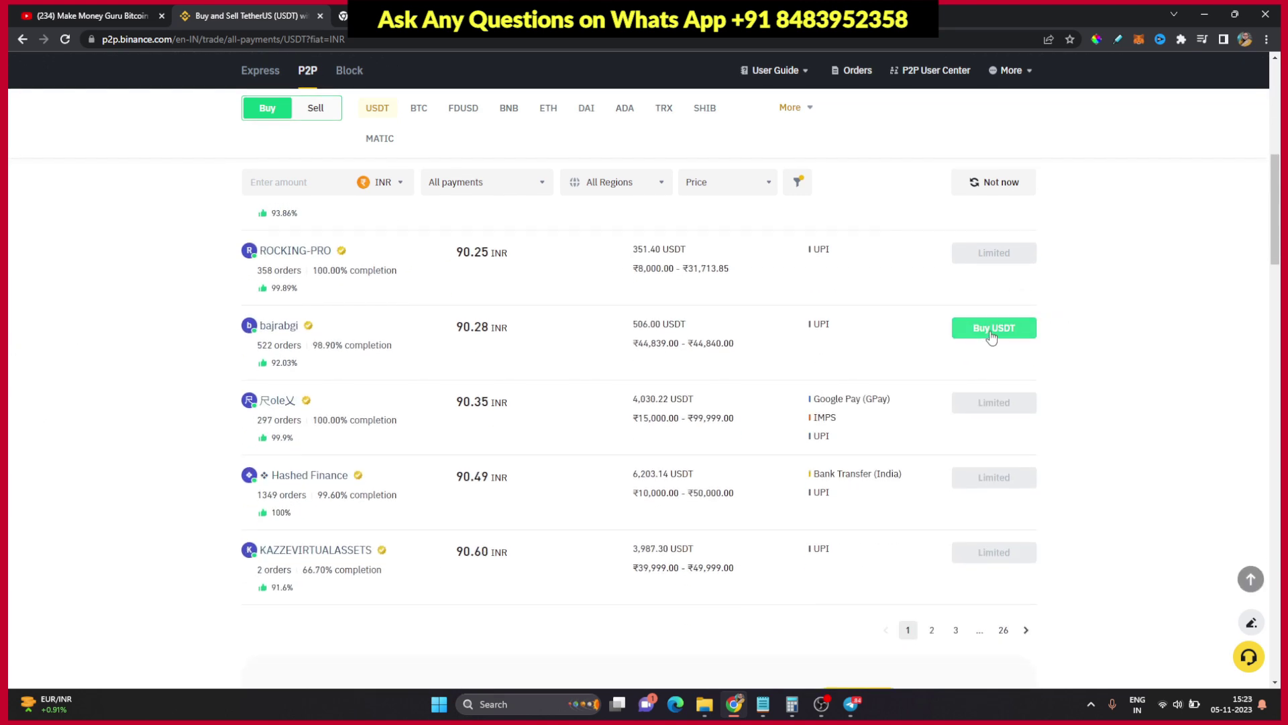
{"action": "double_click", "coordinate": [650, 343]}
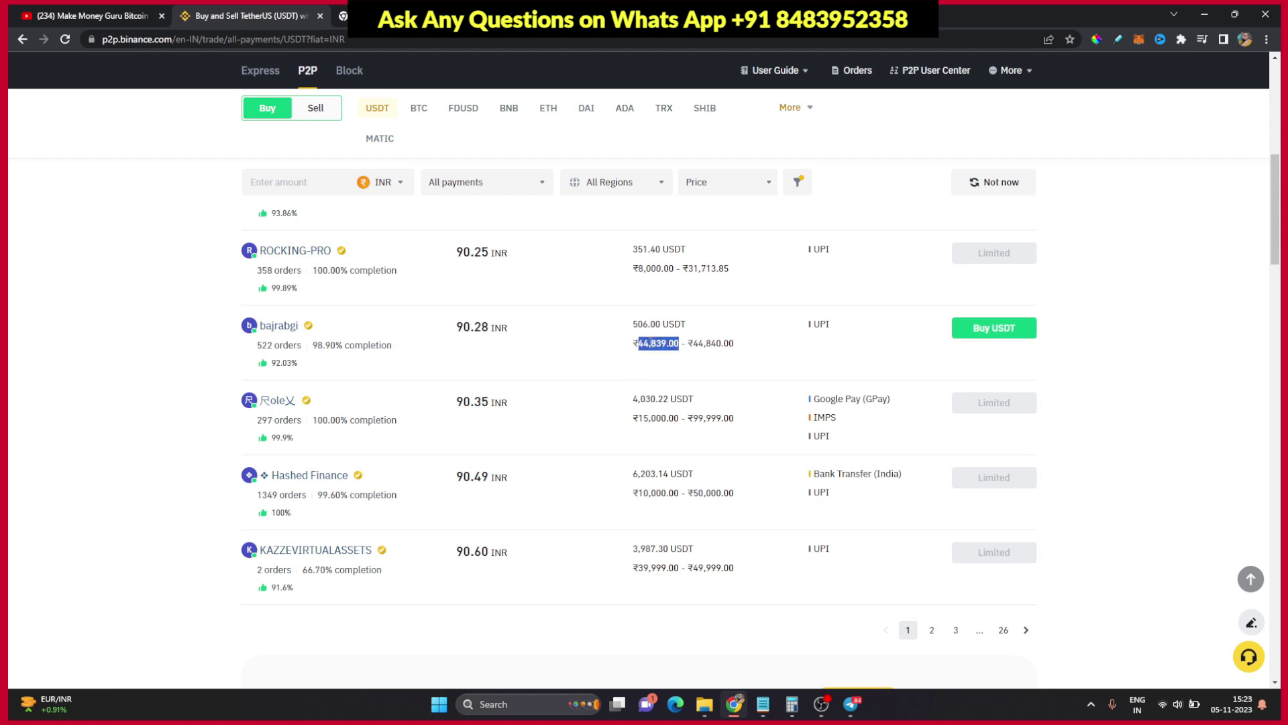
{"action": "double_click", "coordinate": [287, 344]}
{"action": "triple_click", "coordinate": [281, 346]}
{"action": "triple_click", "coordinate": [320, 347]}
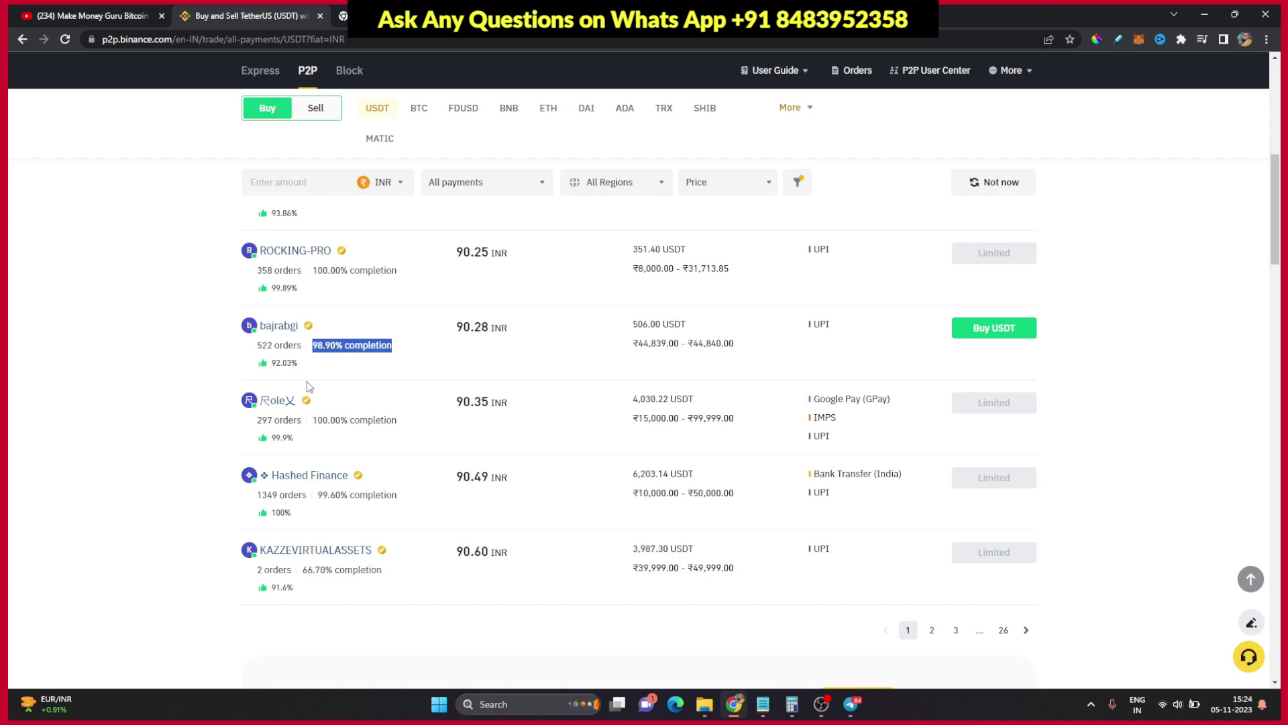
{"action": "scroll", "coordinate": [307, 381], "scroll_direction": "down", "scroll_amount": 3}
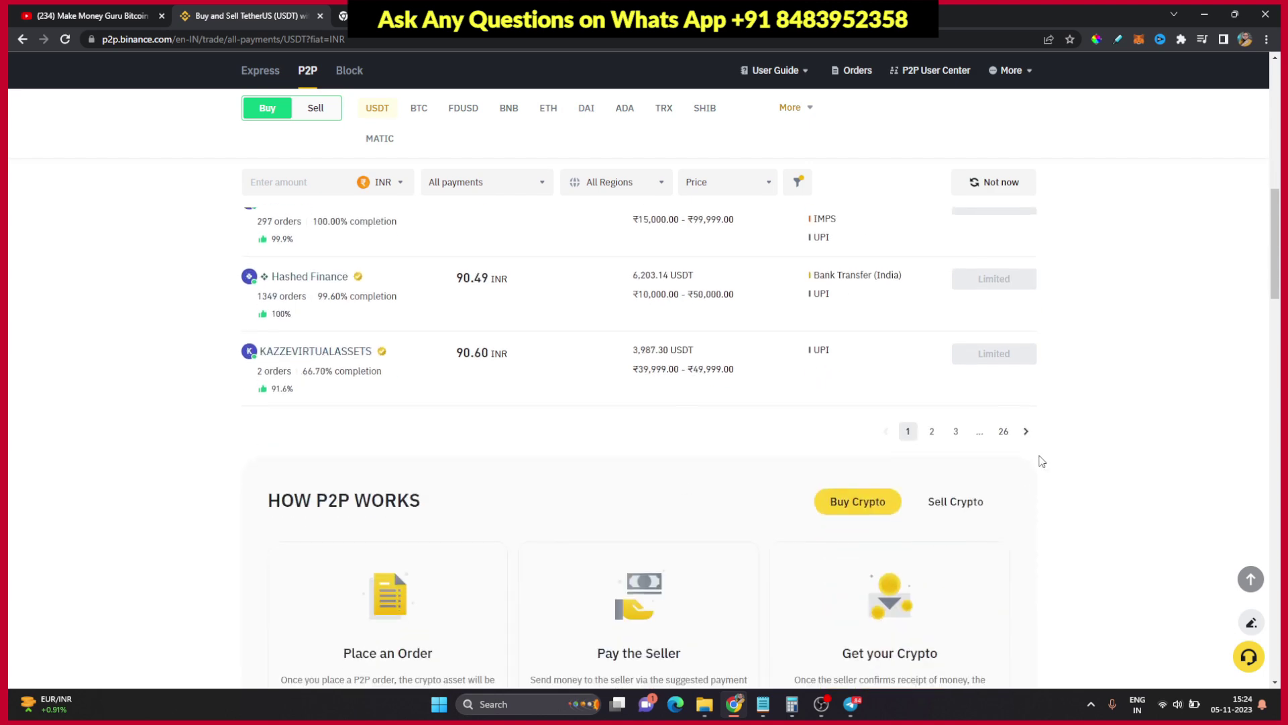
{"action": "left_click", "coordinate": [932, 432]}
{"action": "scroll", "coordinate": [100, 473], "scroll_direction": "down", "scroll_amount": 8}
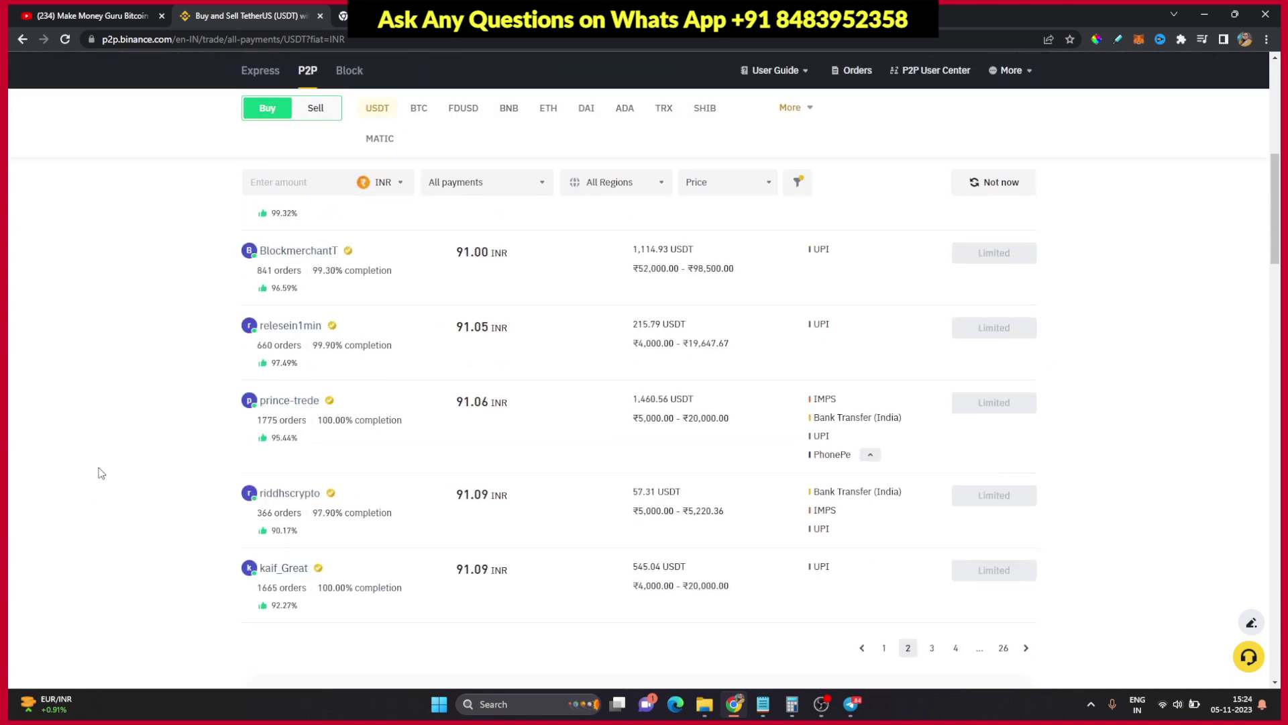
{"action": "scroll", "coordinate": [101, 473], "scroll_direction": "down", "scroll_amount": 5}
{"action": "left_click", "coordinate": [930, 318]}
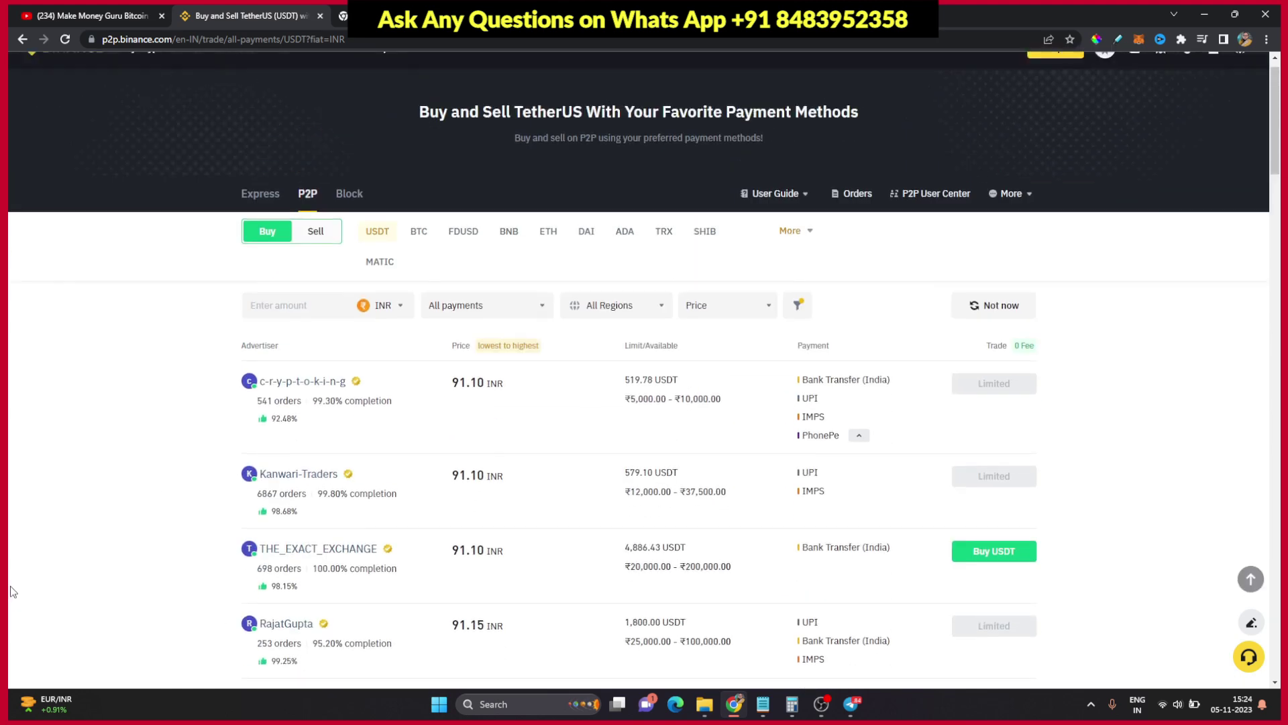
{"action": "scroll", "coordinate": [381, 469], "scroll_direction": "down", "scroll_amount": 2}
{"action": "scroll", "coordinate": [380, 465], "scroll_direction": "down", "scroll_amount": 1}
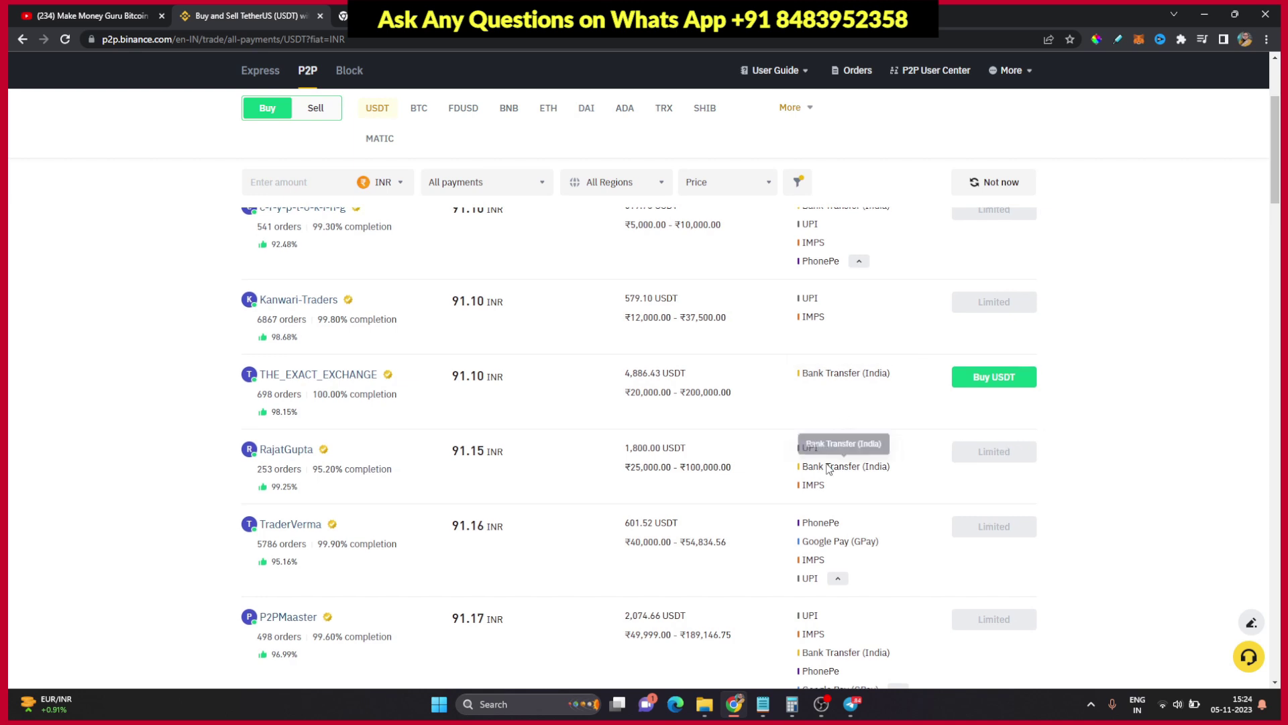
{"action": "scroll", "coordinate": [835, 375], "scroll_direction": "down", "scroll_amount": 1}
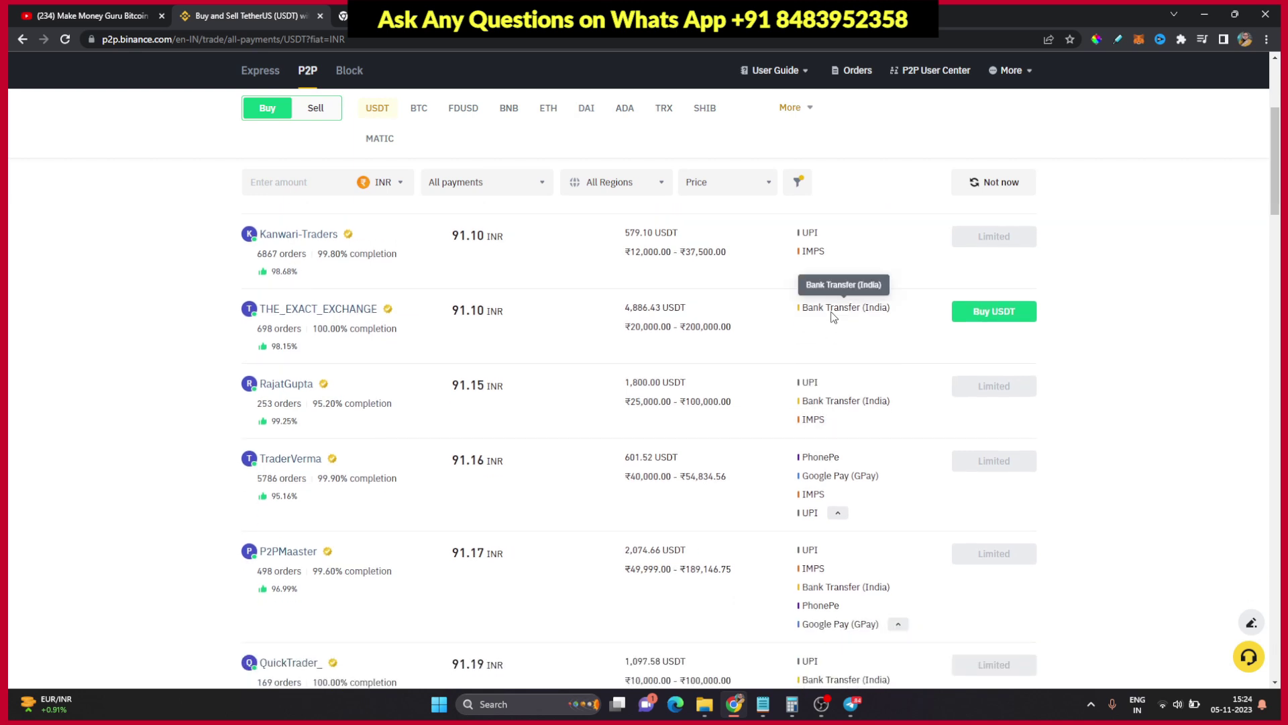
{"action": "double_click", "coordinate": [833, 312]}
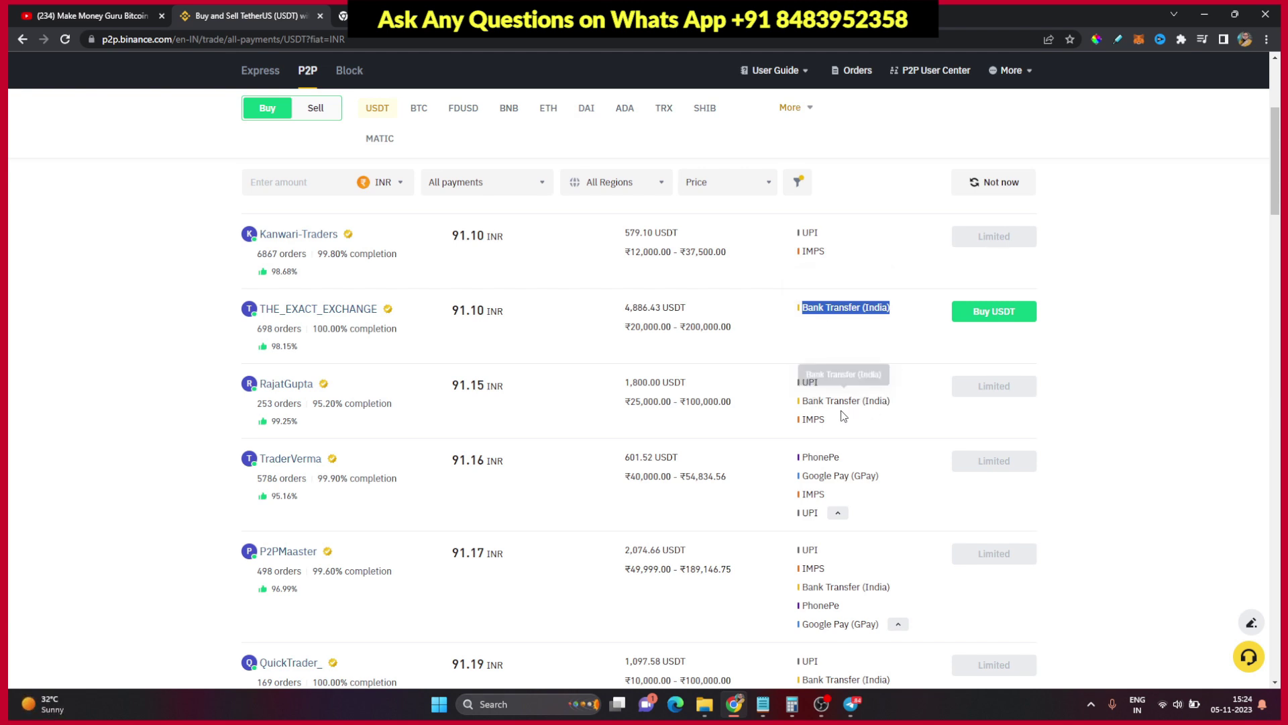
{"action": "double_click", "coordinate": [663, 327]}
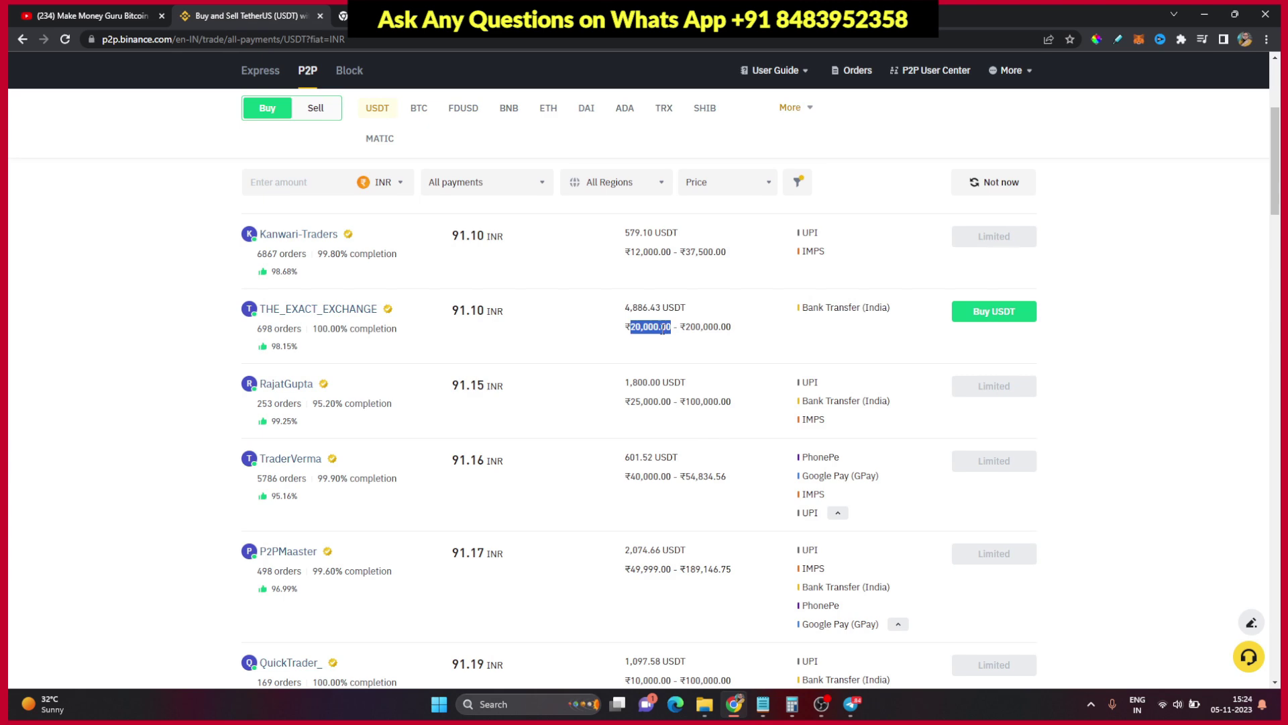
{"action": "scroll", "coordinate": [664, 327], "scroll_direction": "down", "scroll_amount": 3}
{"action": "scroll", "coordinate": [436, 349], "scroll_direction": "up", "scroll_amount": 4}
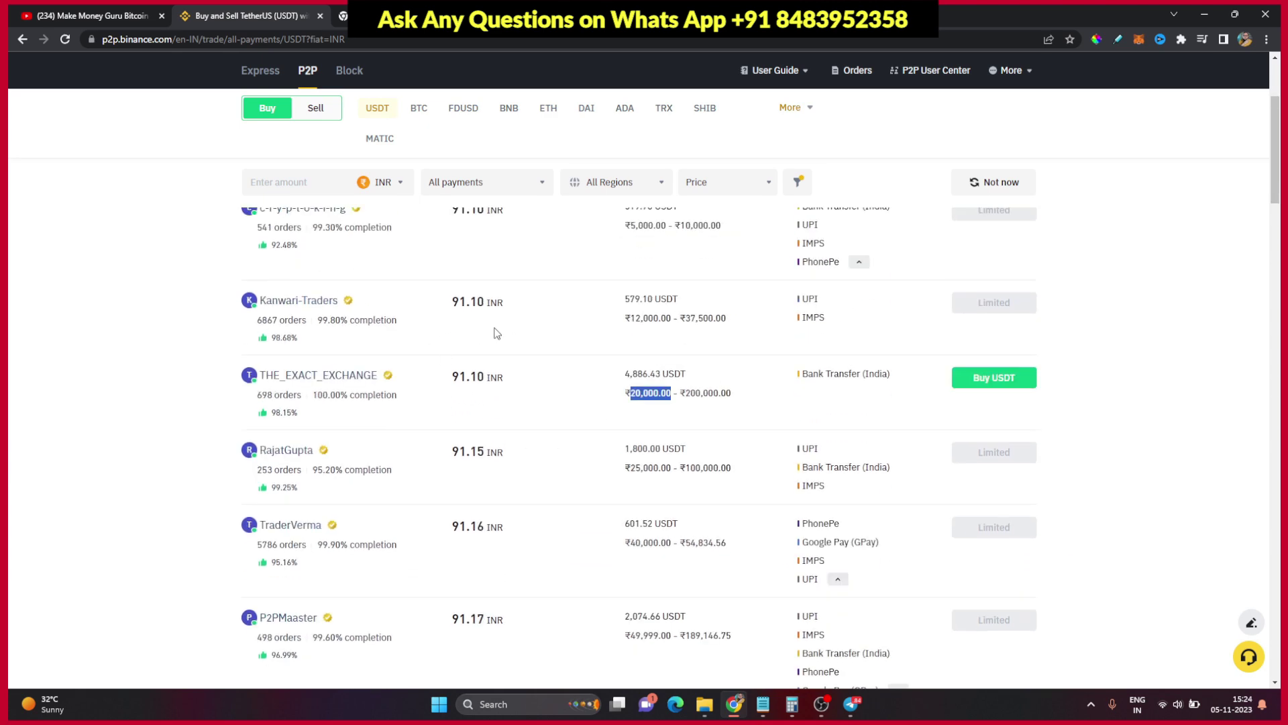
{"action": "double_click", "coordinate": [464, 302]}
{"action": "scroll", "coordinate": [710, 504], "scroll_direction": "down", "scroll_amount": 10}
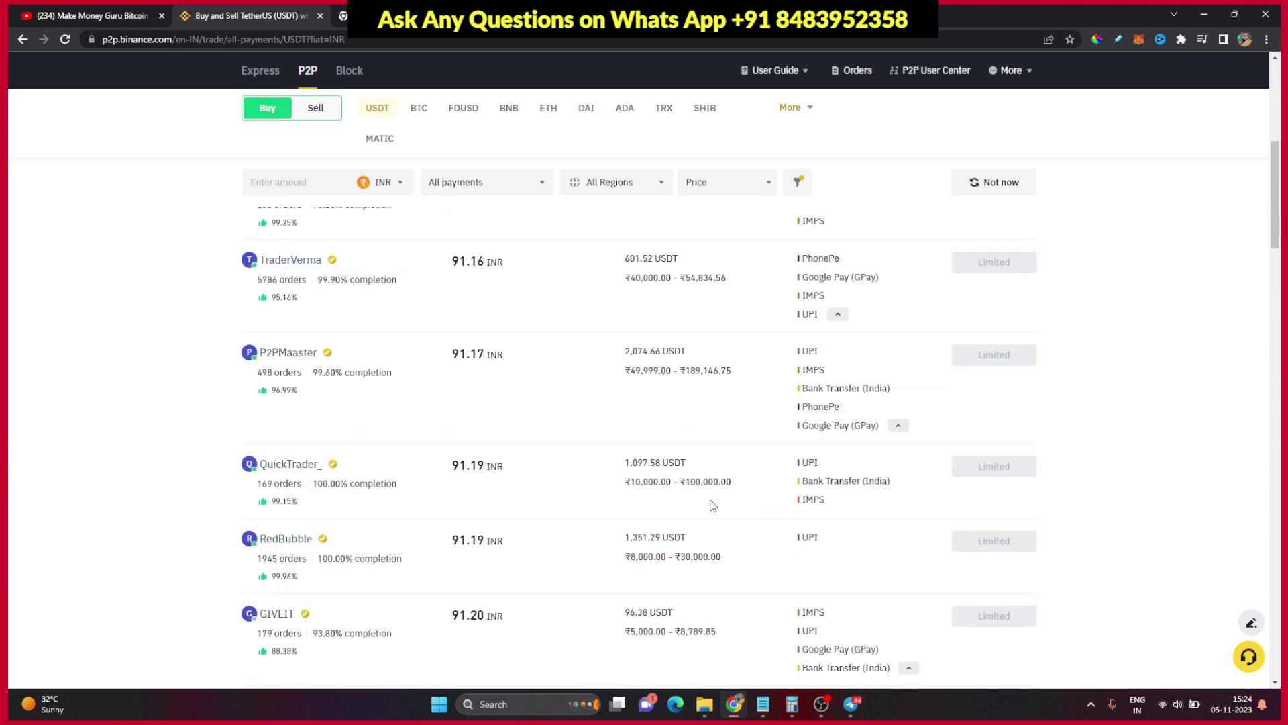
{"action": "left_click", "coordinate": [860, 323]}
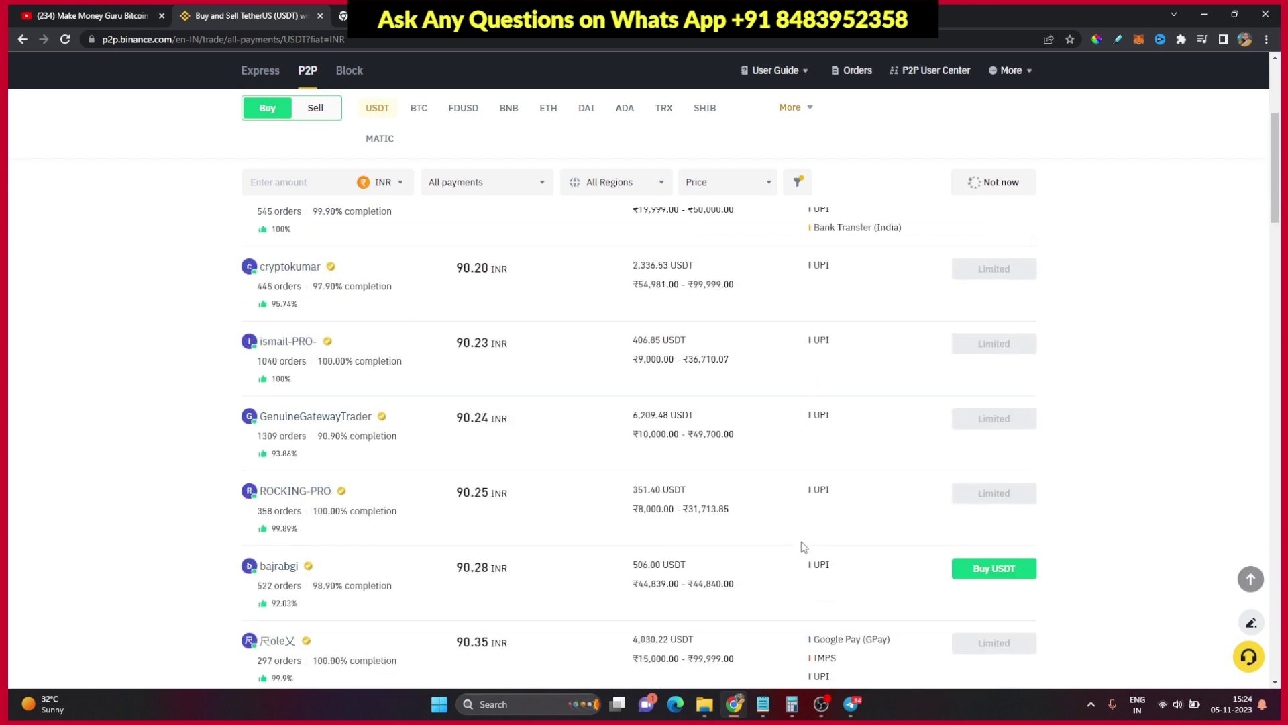
Untick 'Only show Merchant Ads' so offers from all advertisers are listed.
{"action": "left_click", "coordinate": [791, 339]}
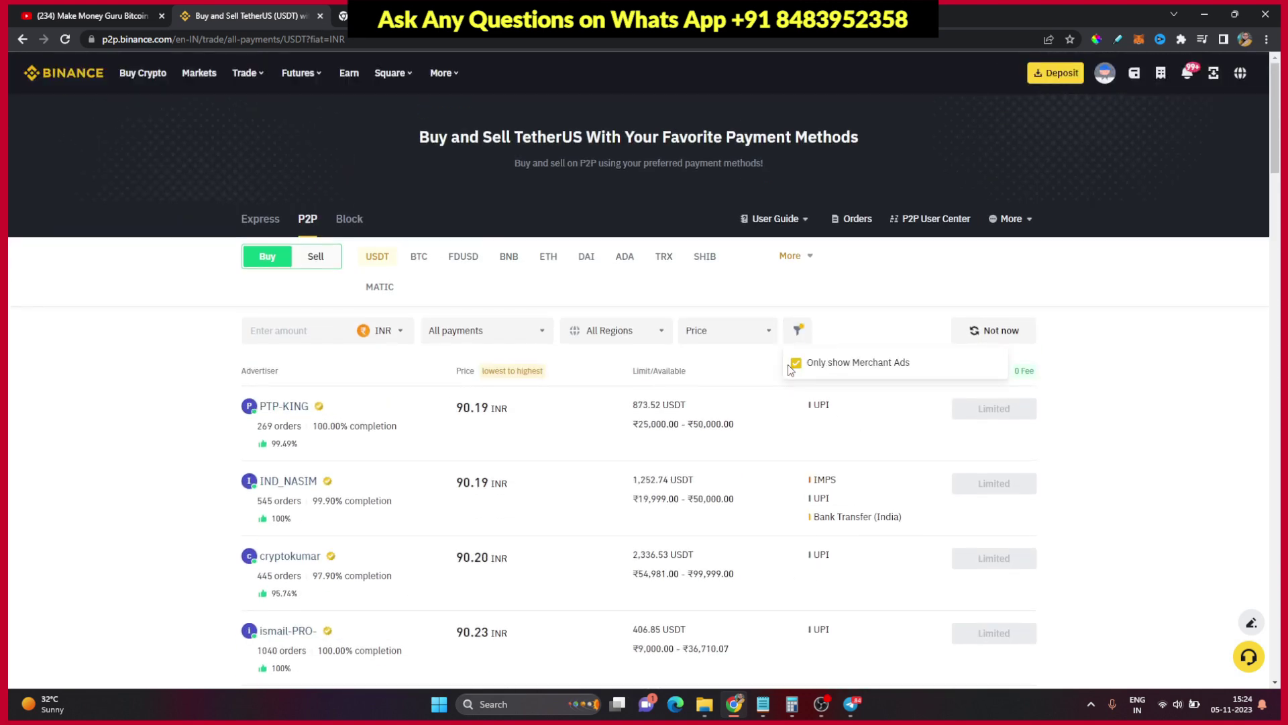
{"action": "left_click", "coordinate": [796, 362]}
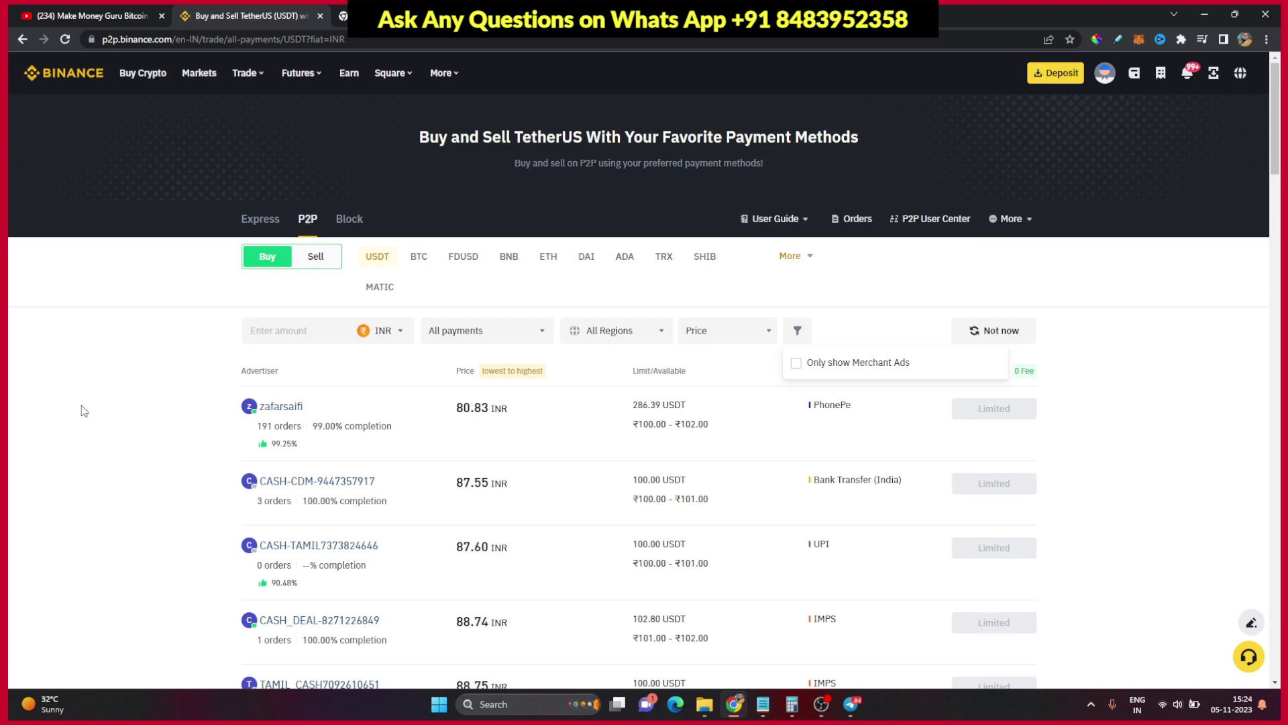
{"action": "scroll", "coordinate": [81, 412], "scroll_direction": "down", "scroll_amount": 2}
{"action": "scroll", "coordinate": [80, 412], "scroll_direction": "down", "scroll_amount": 4}
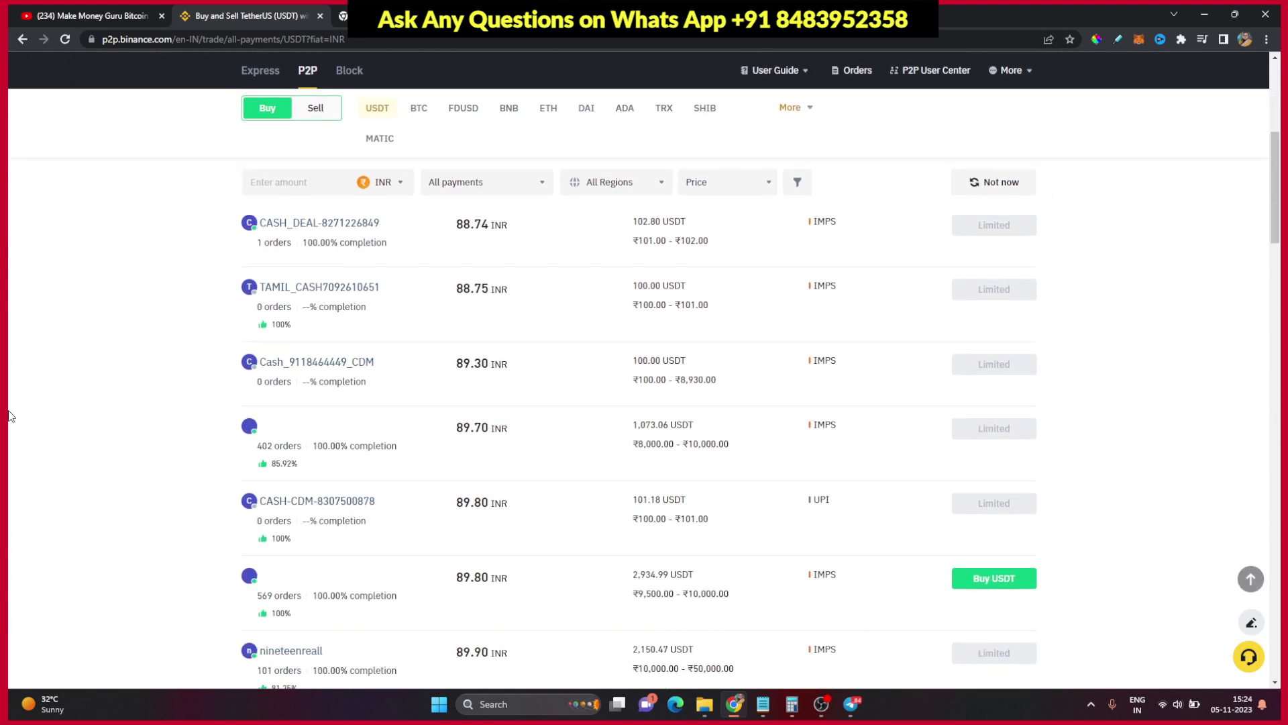
{"action": "scroll", "coordinate": [74, 440], "scroll_direction": "down", "scroll_amount": 2}
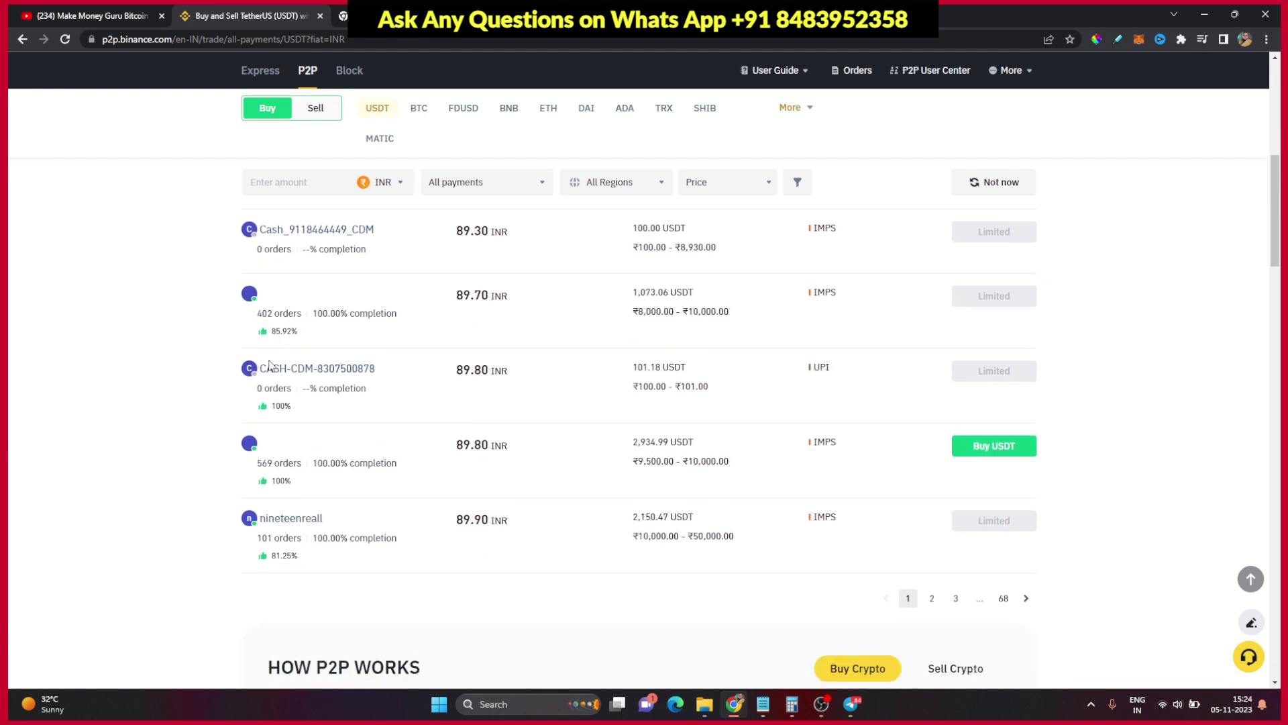
Highlight offer details: 402 and 569 orders, 100.00% completion, 89.80 price, 10,000.00 limit.
{"action": "triple_click", "coordinate": [283, 313]}
{"action": "double_click", "coordinate": [287, 463]}
{"action": "left_click", "coordinate": [287, 463]}
{"action": "triple_click", "coordinate": [336, 463]}
{"action": "double_click", "coordinate": [472, 445]}
{"action": "double_click", "coordinate": [713, 461]}
Go to the second, then the third page of USDT offers.
{"action": "left_click", "coordinate": [927, 599]}
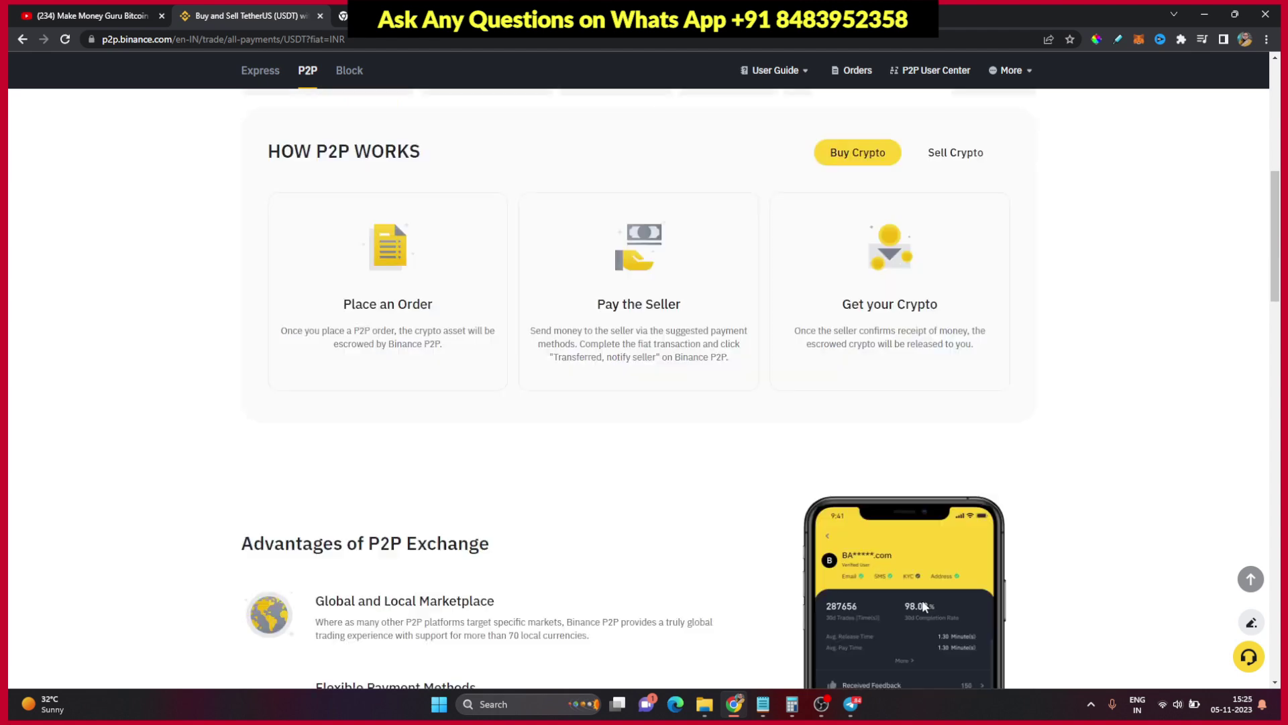
{"action": "scroll", "coordinate": [226, 439], "scroll_direction": "down", "scroll_amount": 2}
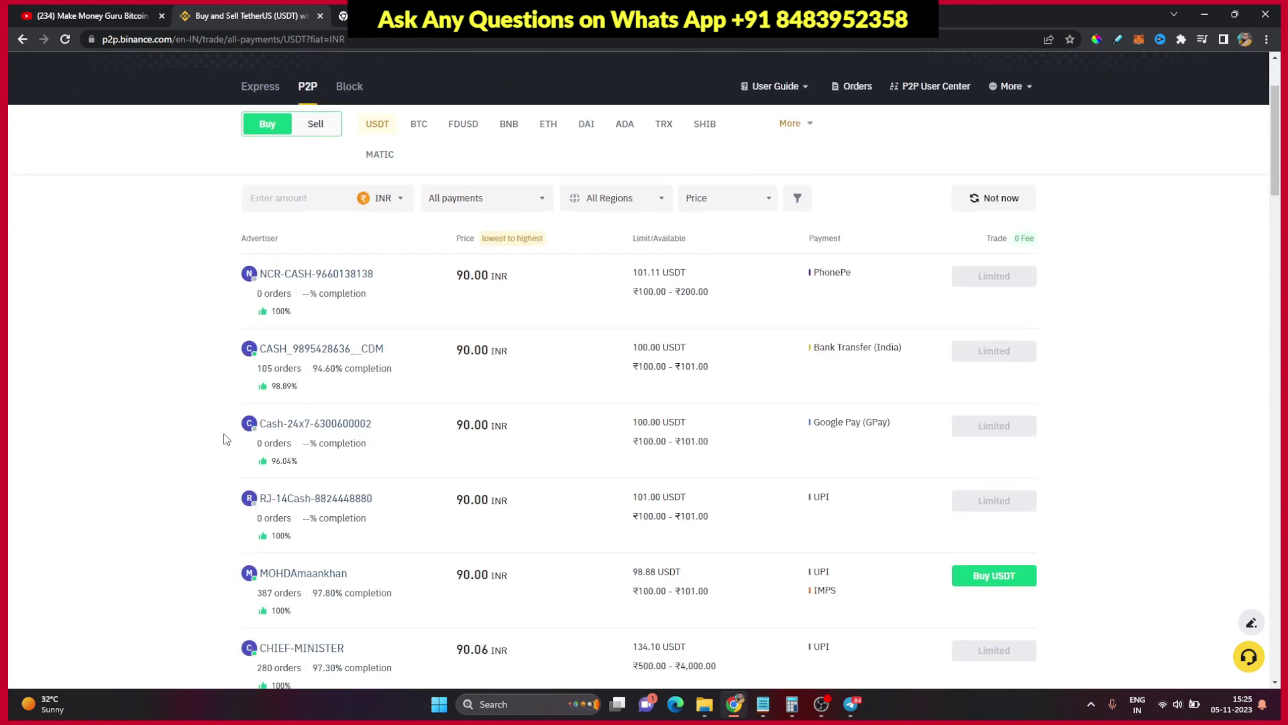
{"action": "scroll", "coordinate": [227, 440], "scroll_direction": "down", "scroll_amount": 6}
{"action": "scroll", "coordinate": [226, 440], "scroll_direction": "down", "scroll_amount": 1}
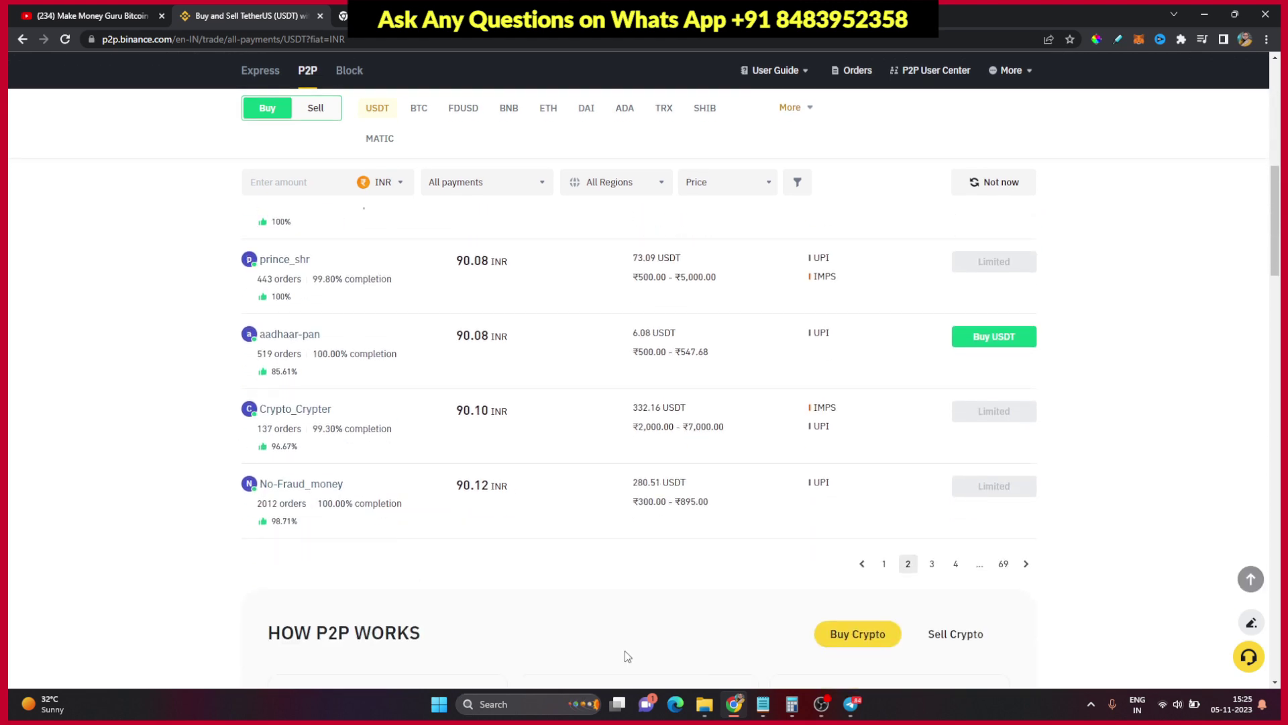
{"action": "left_click", "coordinate": [932, 565]}
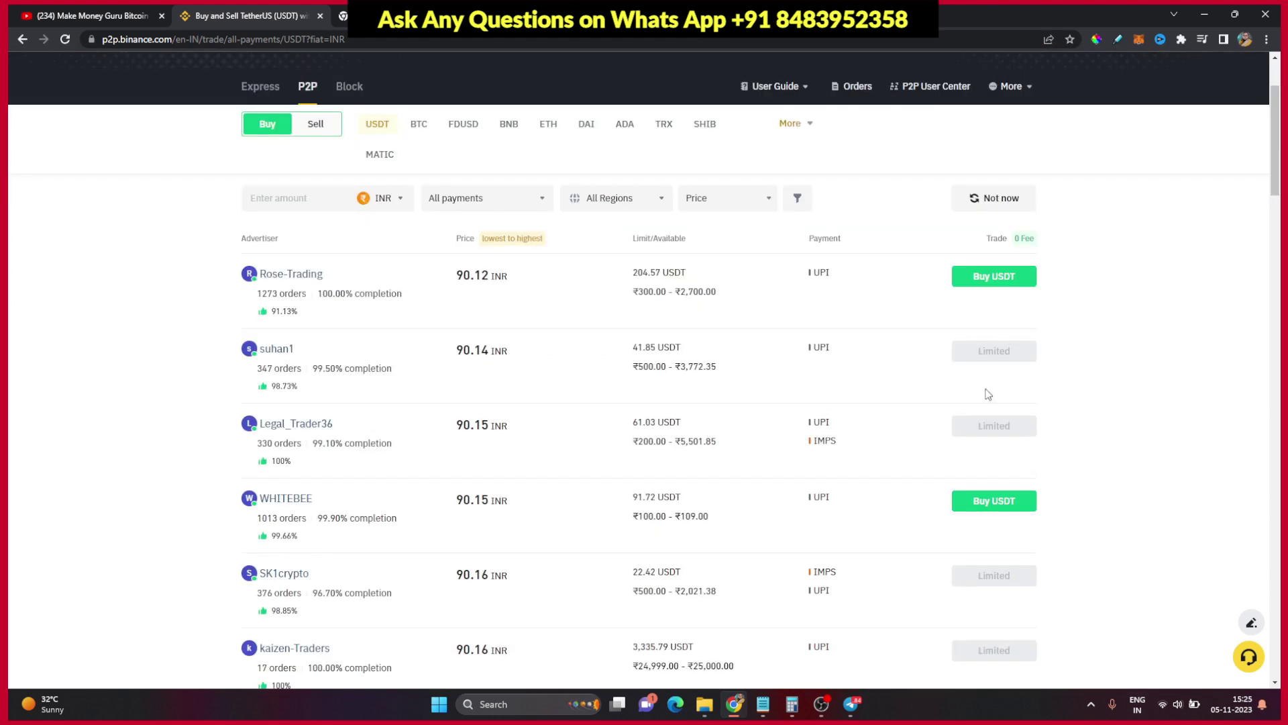
Buy from the 90.12 INR offer, filling the 2,700 INR maximum and placing the order.
{"action": "double_click", "coordinate": [691, 293]}
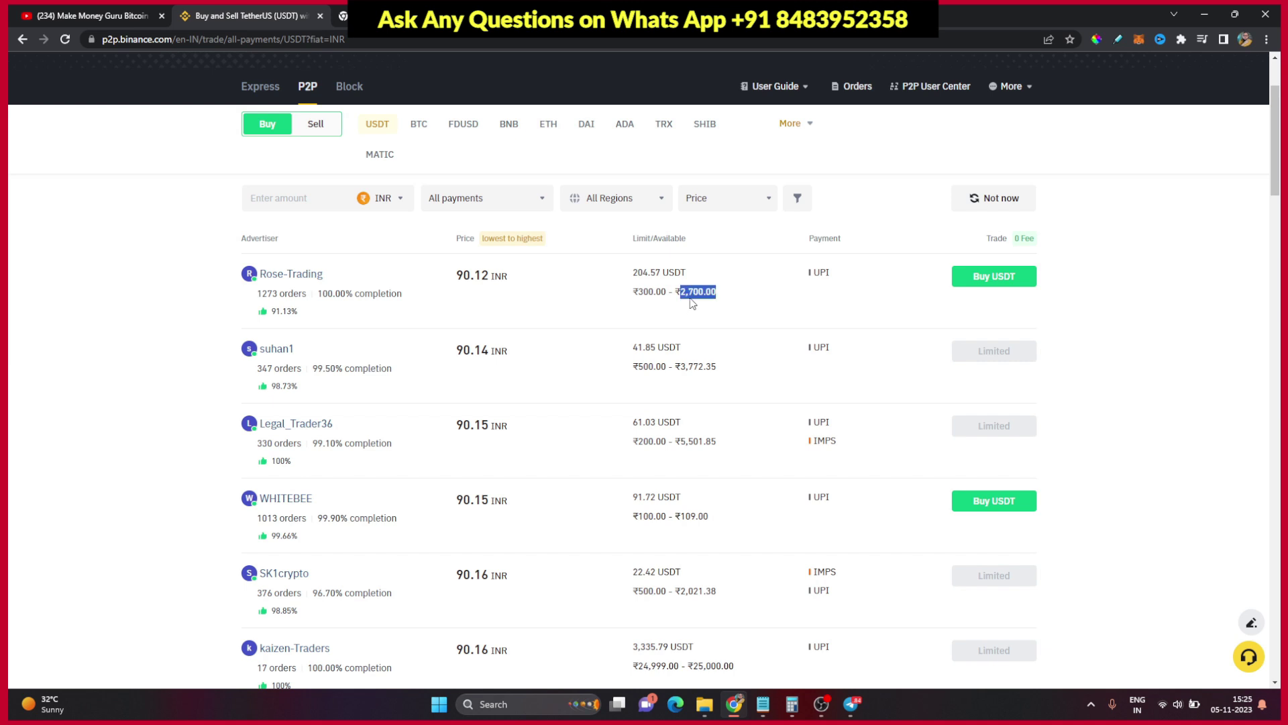
{"action": "triple_click", "coordinate": [291, 293]}
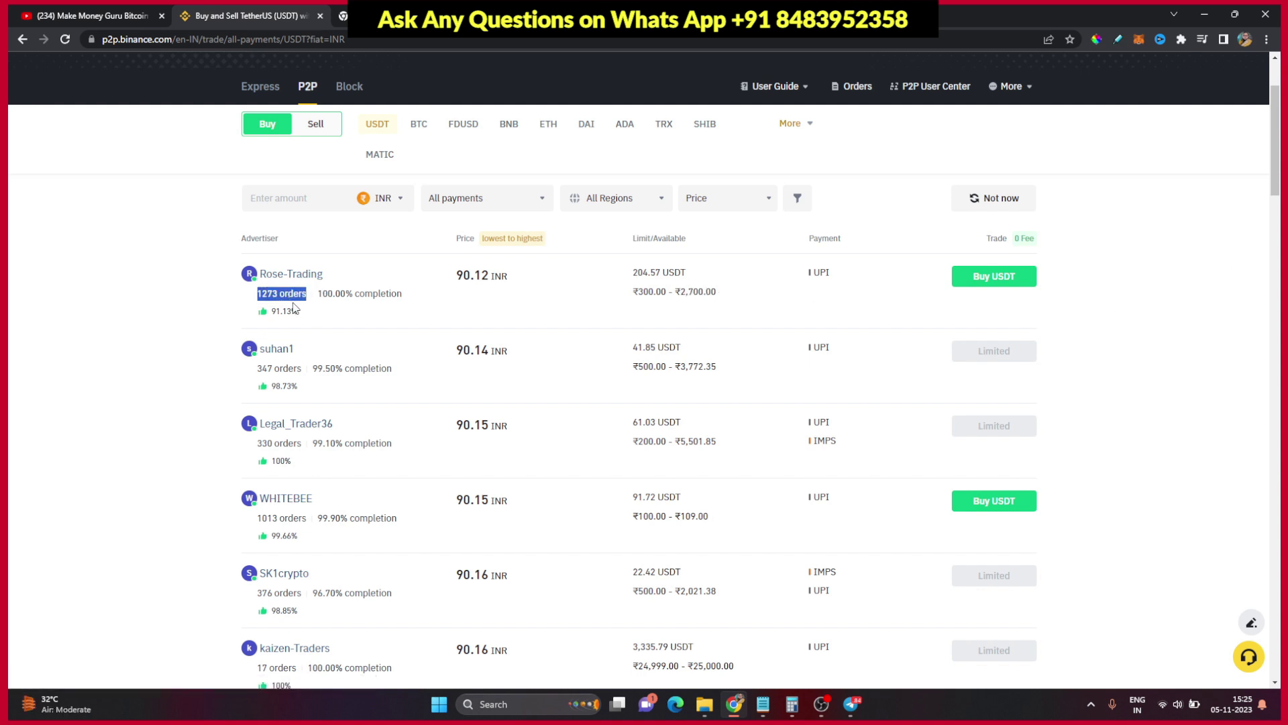
{"action": "left_click", "coordinate": [986, 286]}
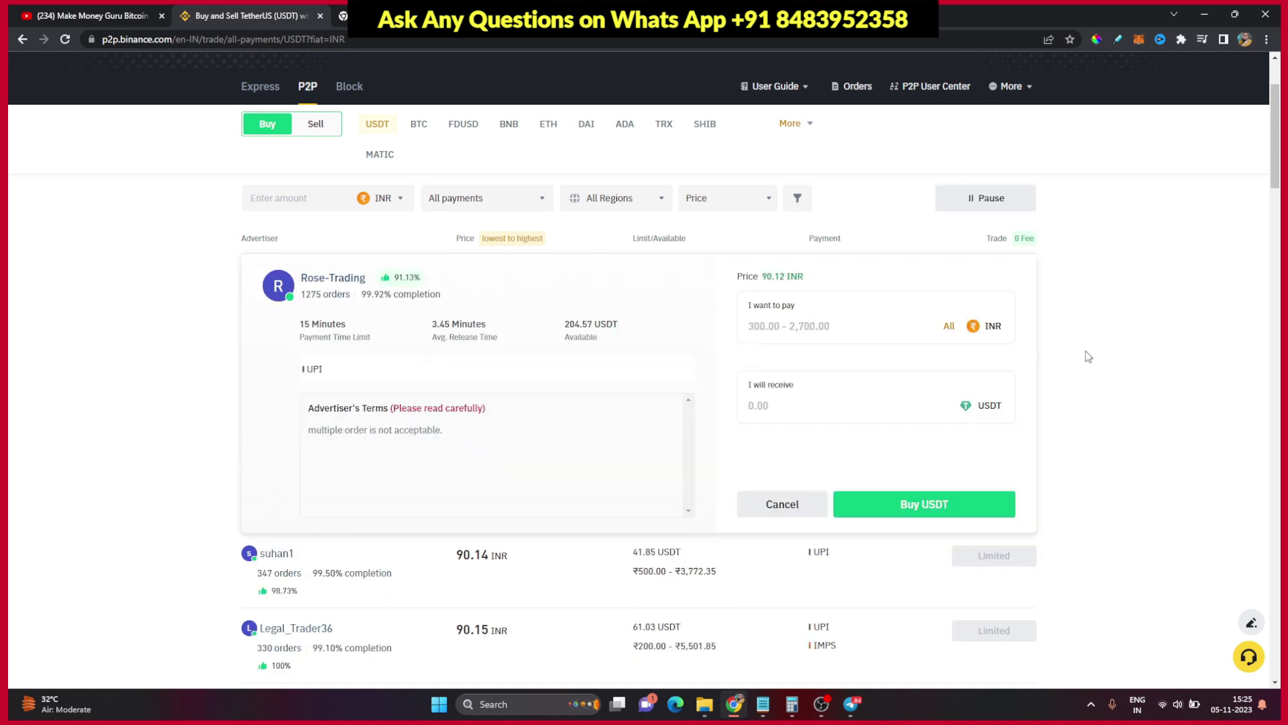
{"action": "left_click", "coordinate": [948, 327]}
{"action": "double_click", "coordinate": [436, 429]}
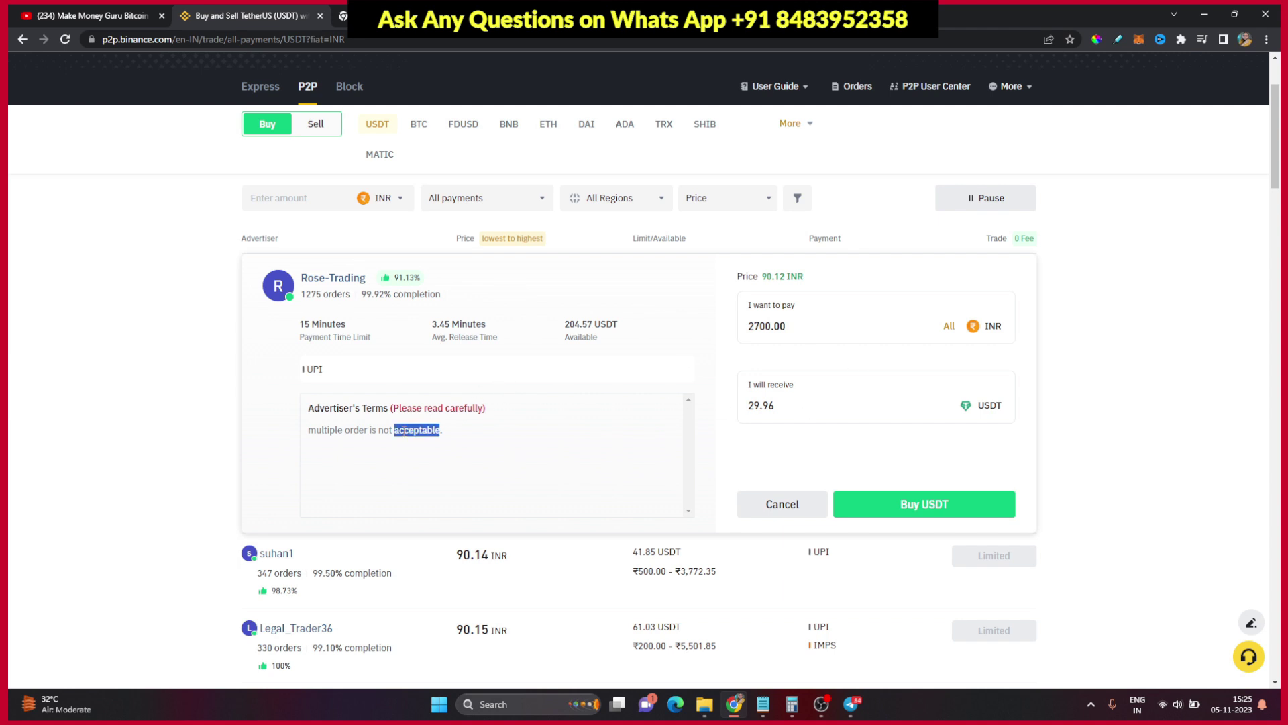
{"action": "triple_click", "coordinate": [436, 430]}
{"action": "left_click", "coordinate": [929, 505]}
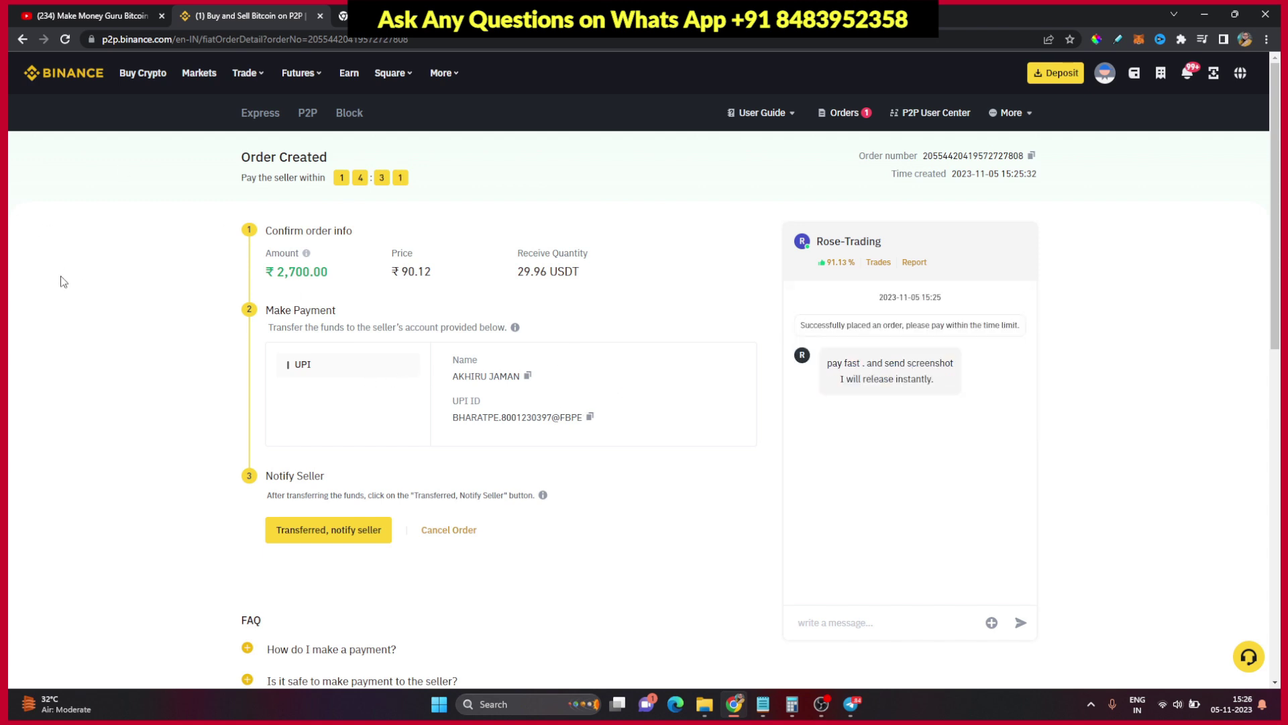
Copy the seller's UPI ID from the order's payment details, checking the deadline and account holder.
{"action": "triple_click", "coordinate": [262, 179]}
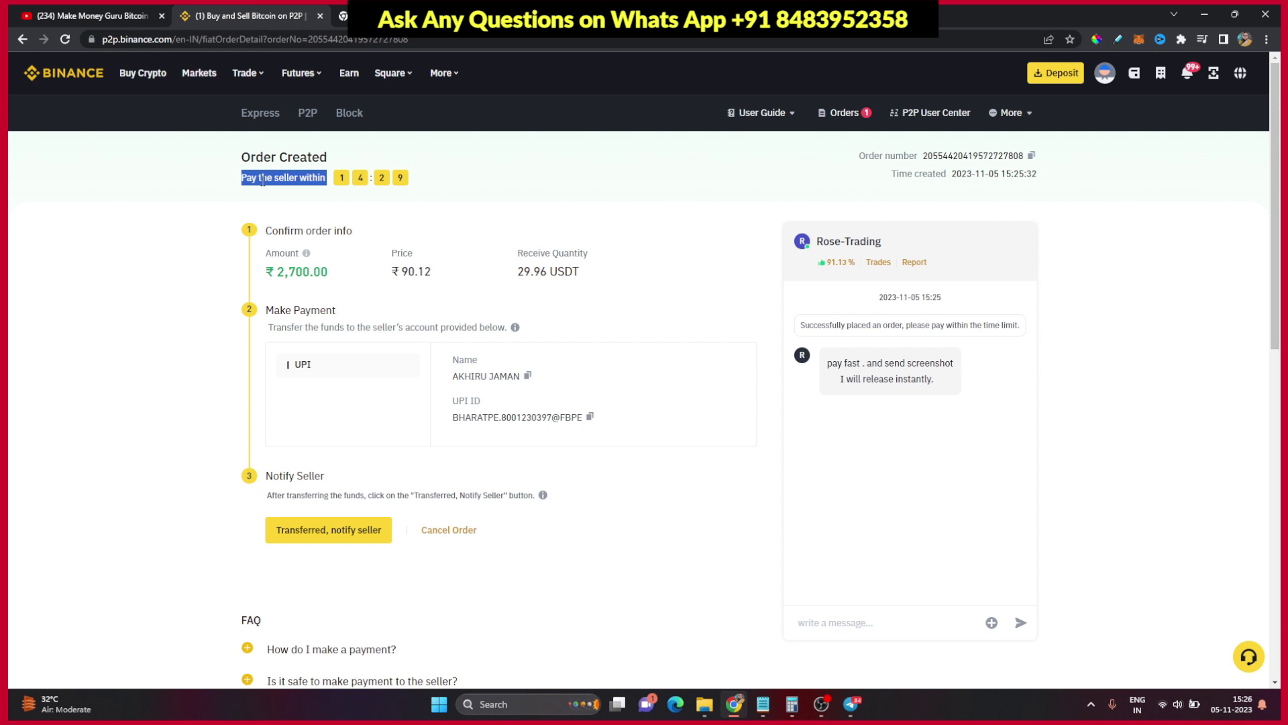
{"action": "left_click", "coordinate": [282, 178]}
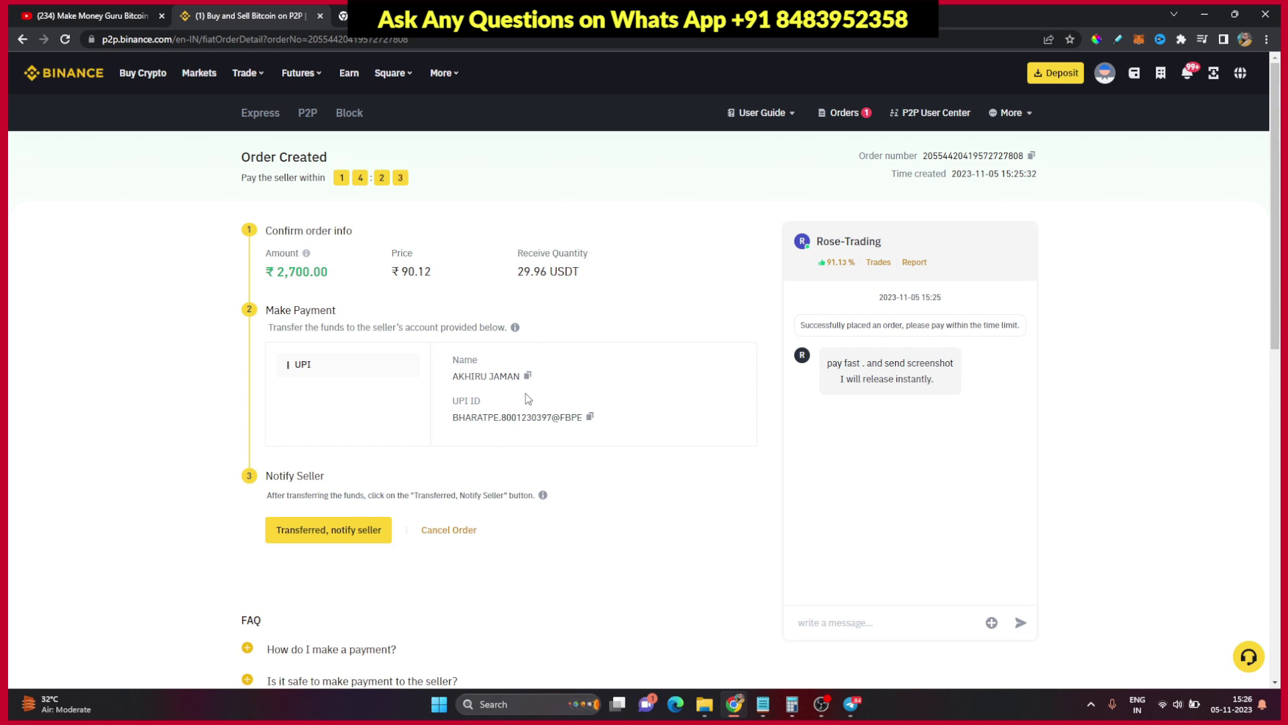
{"action": "scroll", "coordinate": [564, 356], "scroll_direction": "down", "scroll_amount": 2}
{"action": "left_click", "coordinate": [590, 287]}
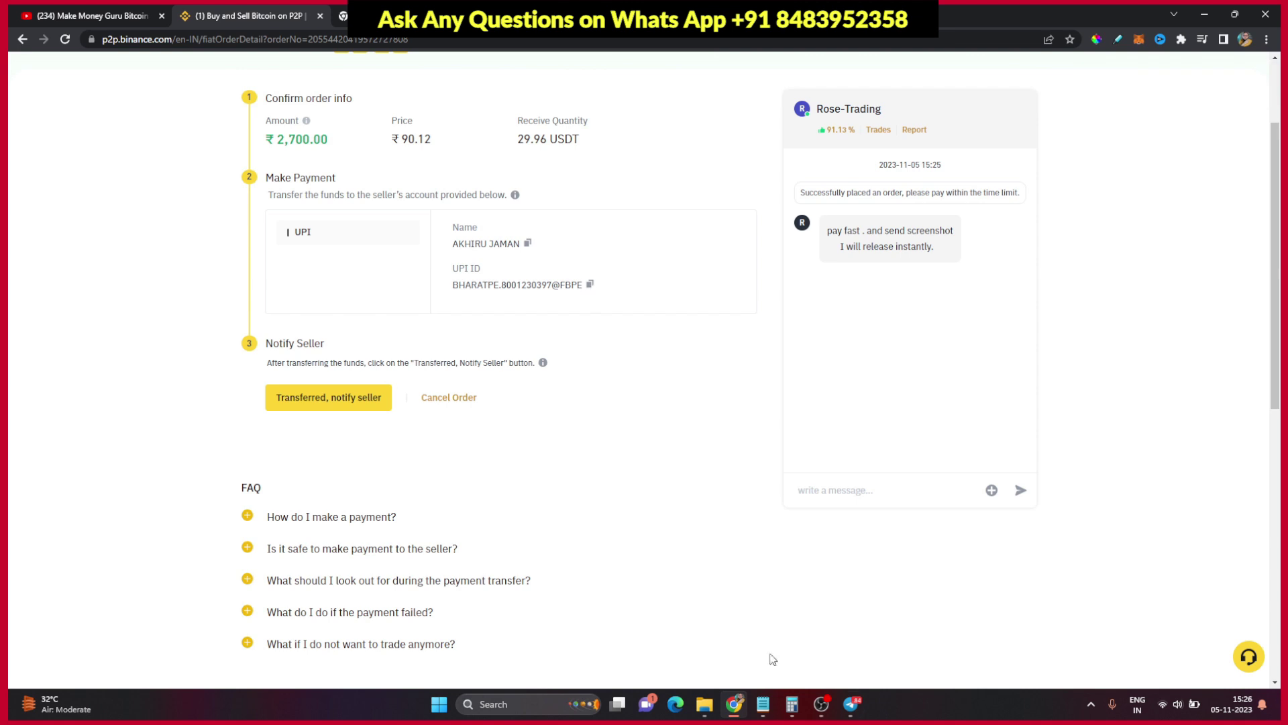
{"action": "scroll", "coordinate": [602, 360], "scroll_direction": "up", "scroll_amount": 2}
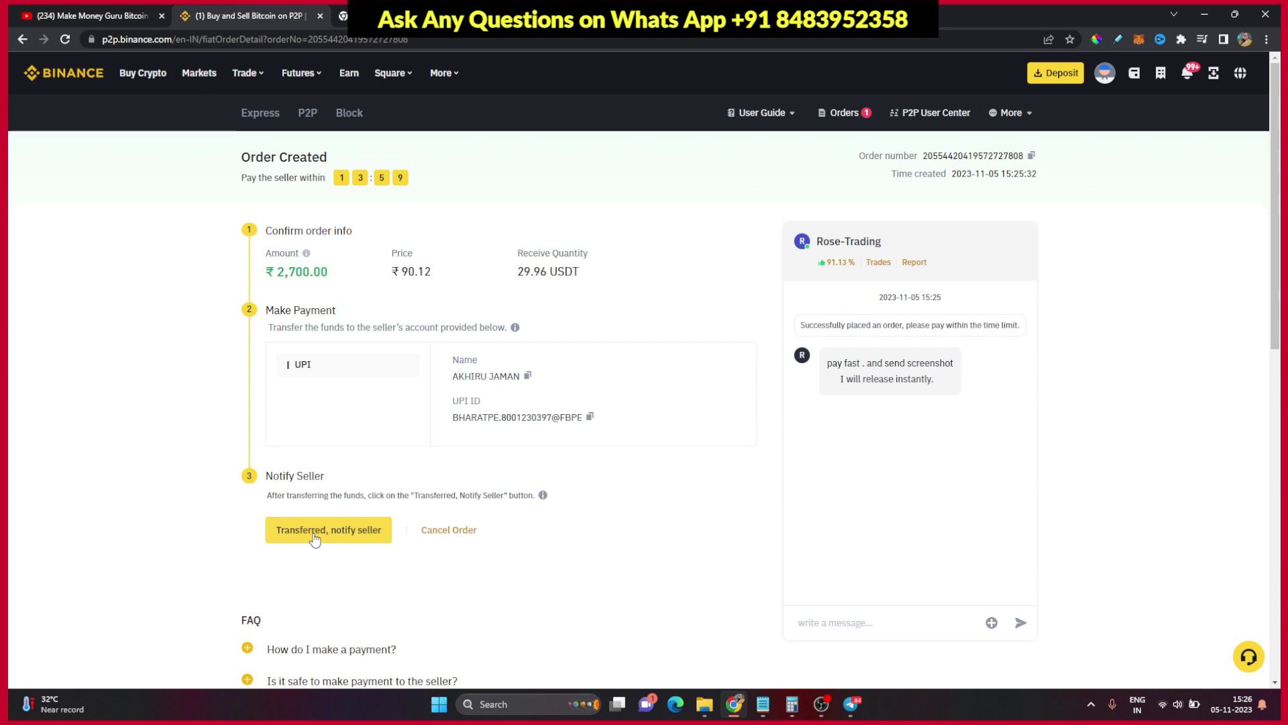
{"action": "left_click", "coordinate": [590, 416]}
{"action": "triple_click", "coordinate": [474, 376]}
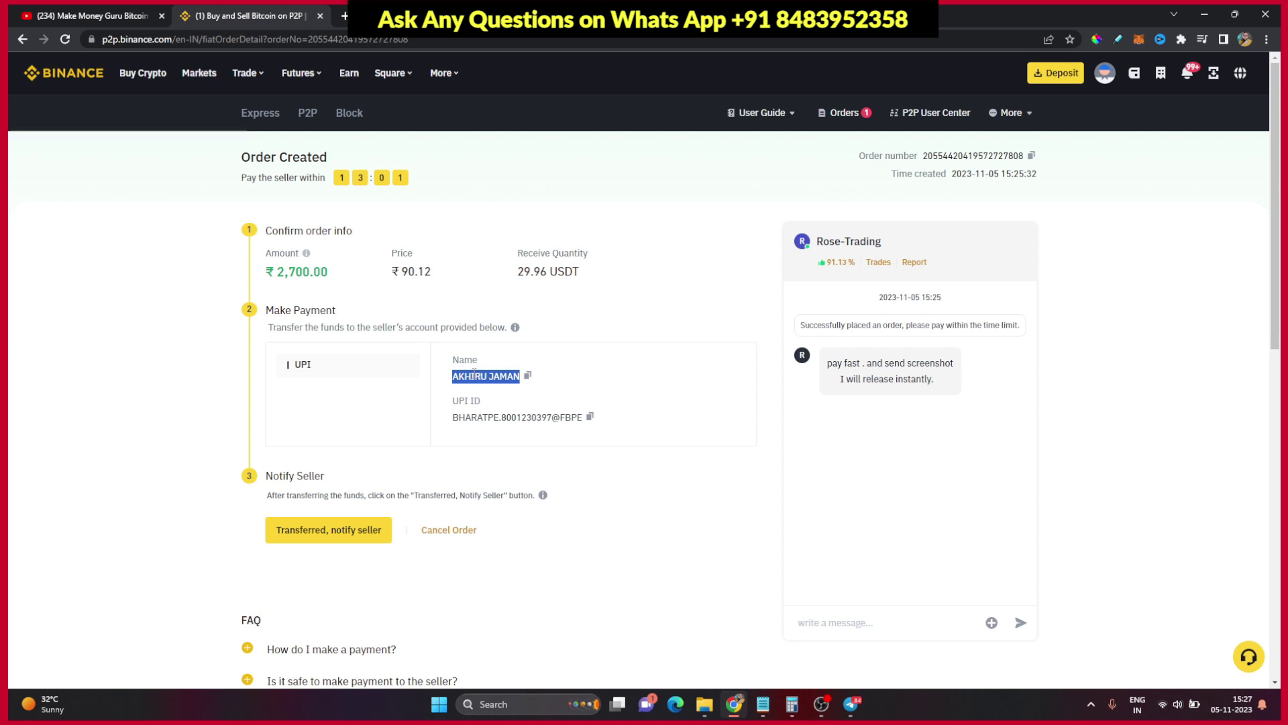
Mark the order as paid, confirming the UPI payment came from your own verified account.
{"action": "left_click", "coordinate": [344, 537]}
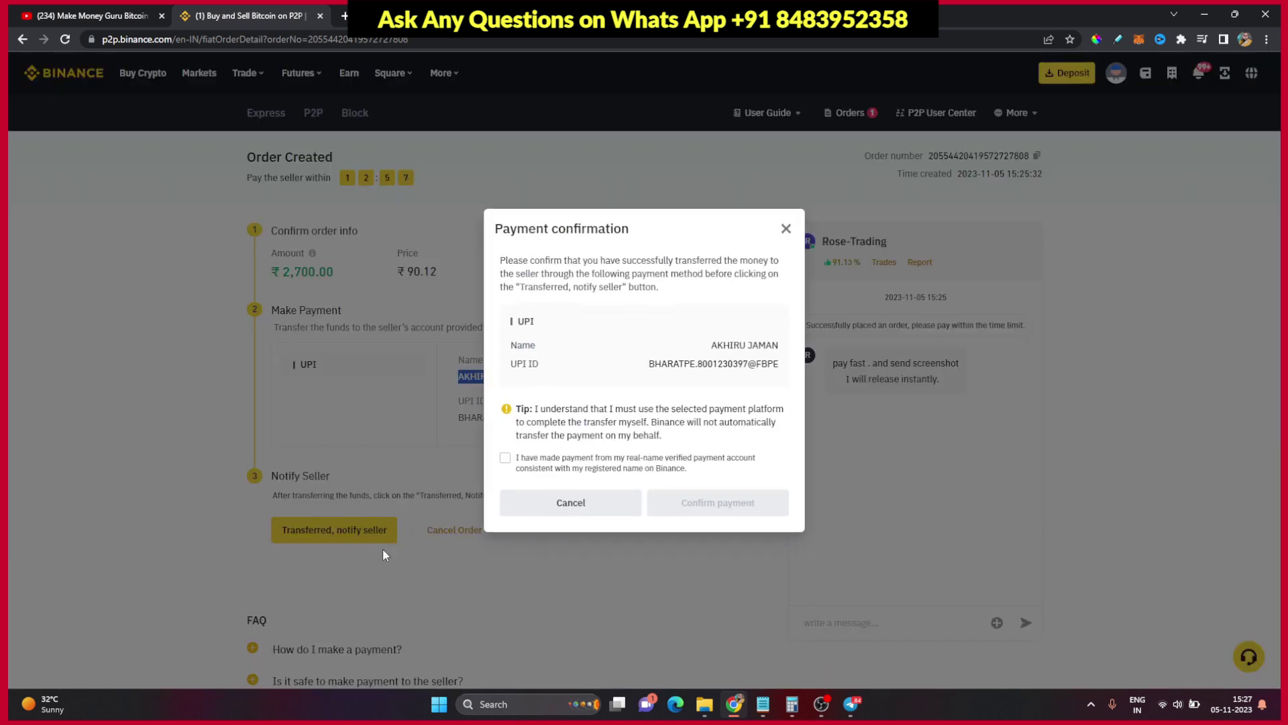
{"action": "left_click", "coordinate": [505, 458]}
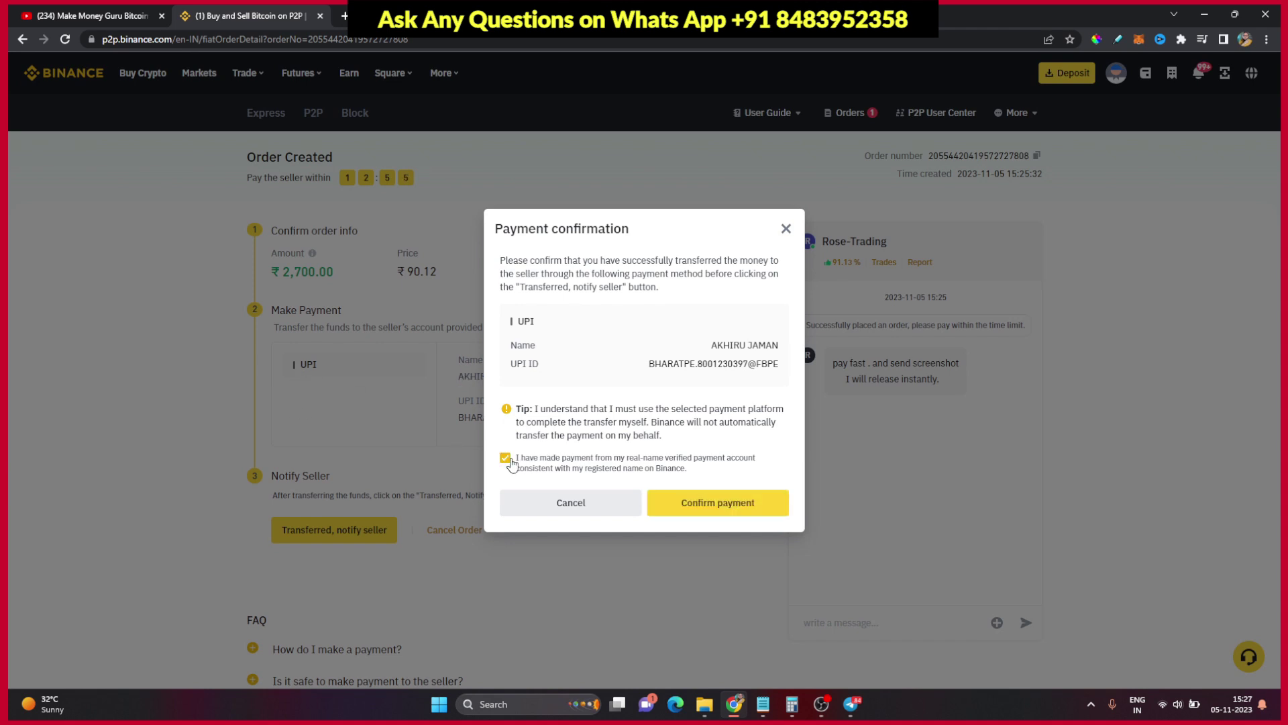
{"action": "left_click", "coordinate": [745, 512]}
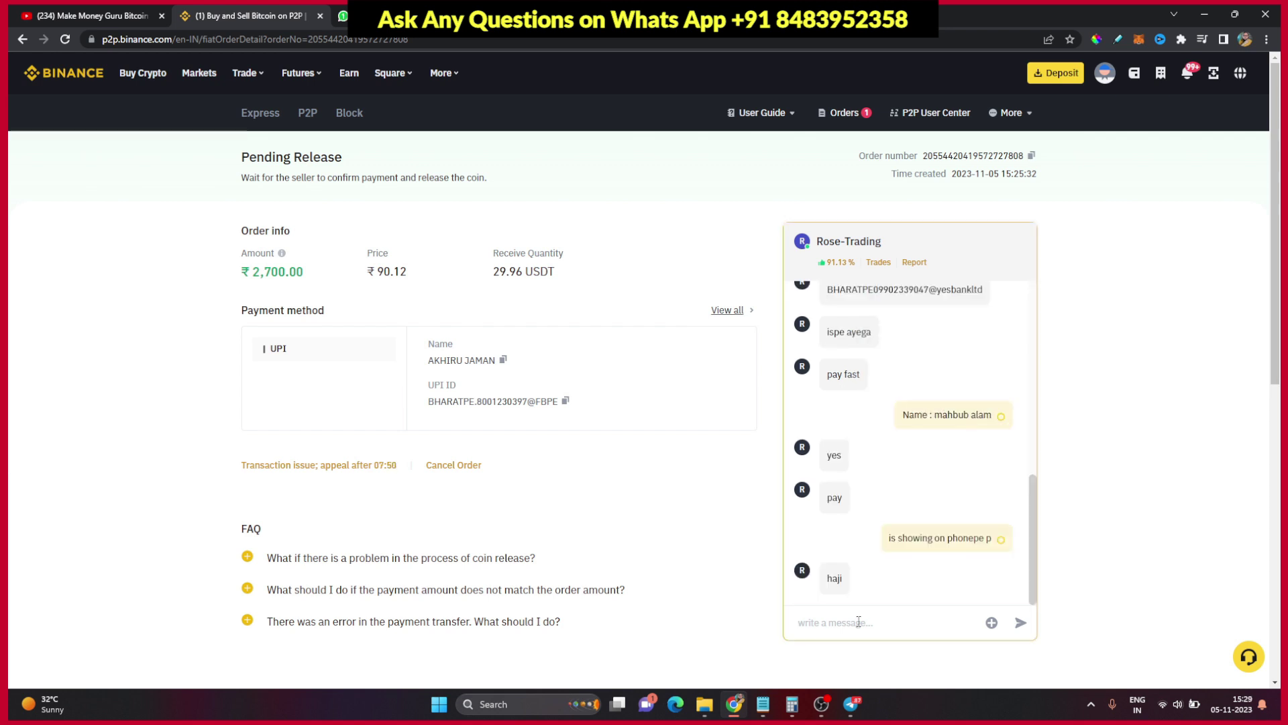
Send the seller 'i have pay the money' and 'plz check' in the order chat.
{"action": "left_click", "coordinate": [857, 621]}
{"action": "type", "text": "i have apid m"}
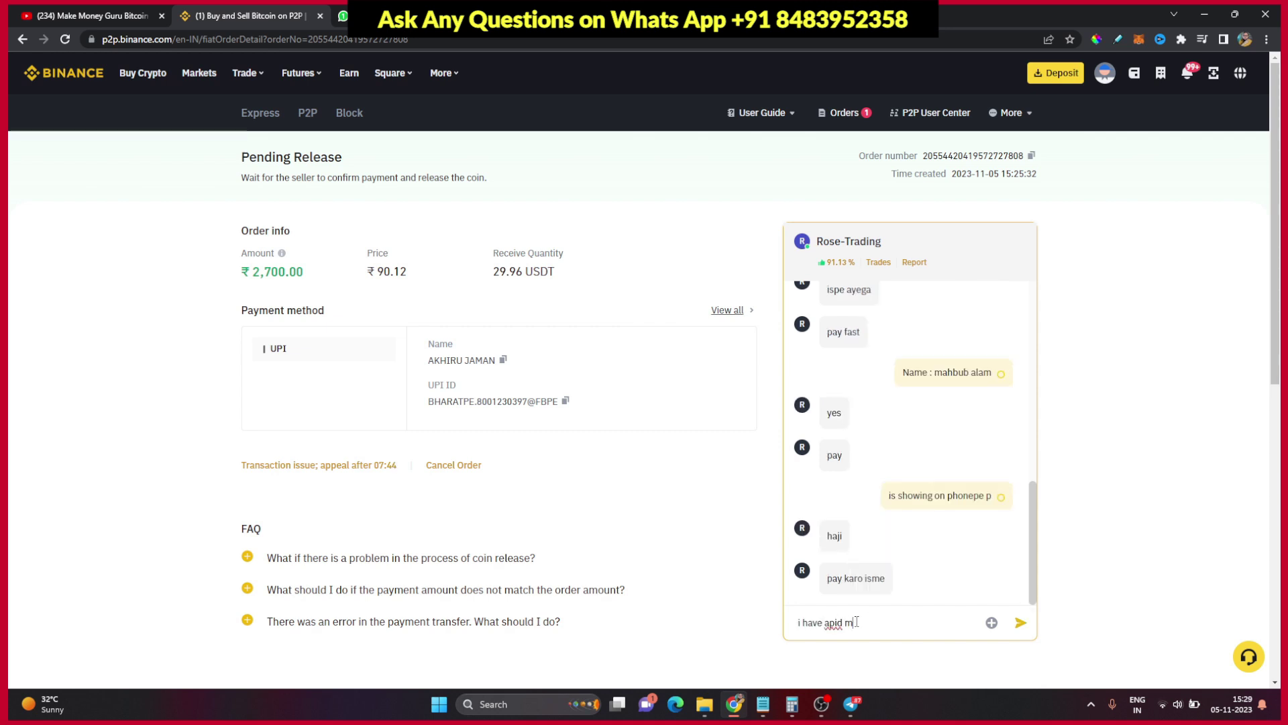
{"action": "type", "text": "o"}
{"action": "key", "text": "ctrl+shift+Left"}
{"action": "key", "text": "ctrl+shift+Left"}
{"action": "type", "text": "pay the money"}
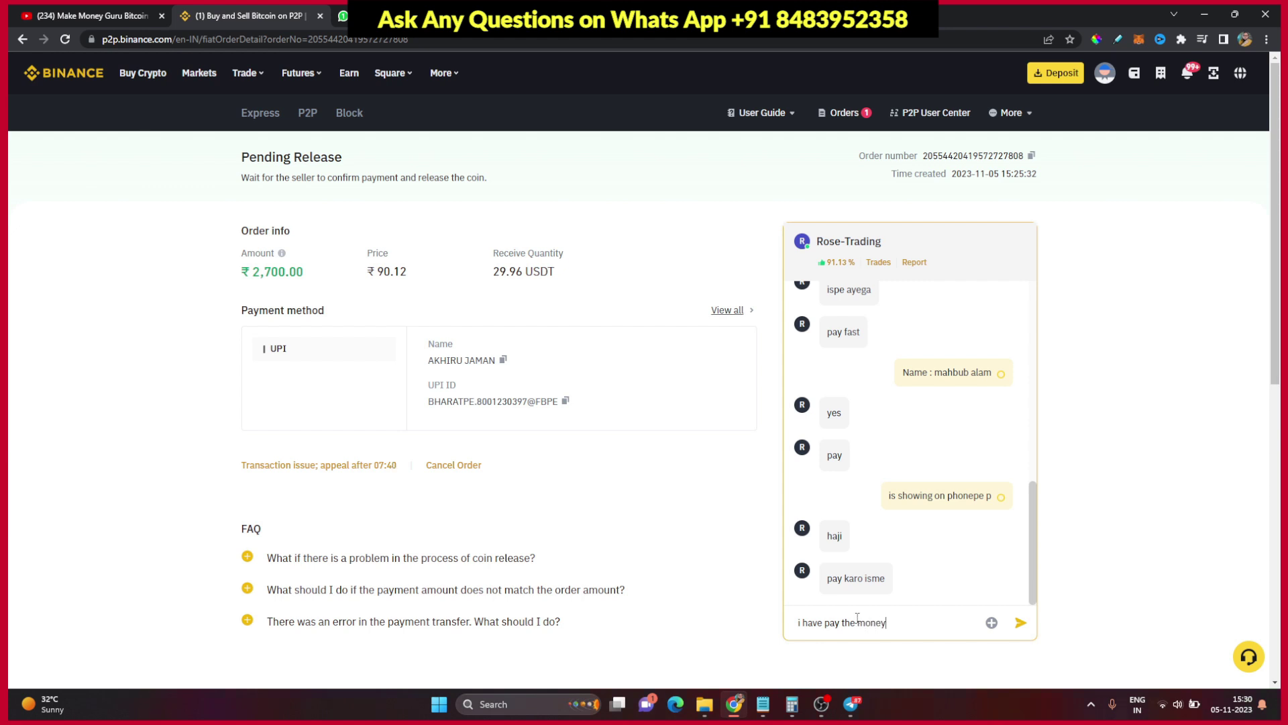
{"action": "key", "text": "Return"}
{"action": "type", "text": "plz check"}
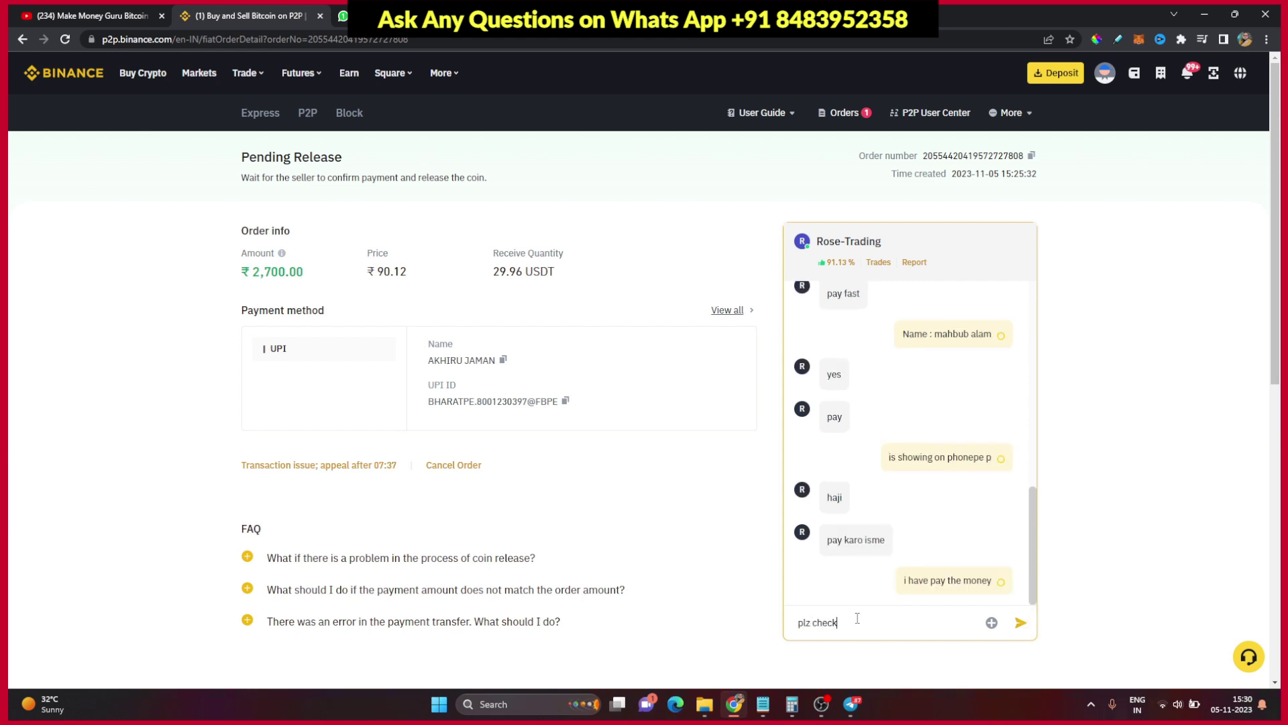
{"action": "key", "text": "Return"}
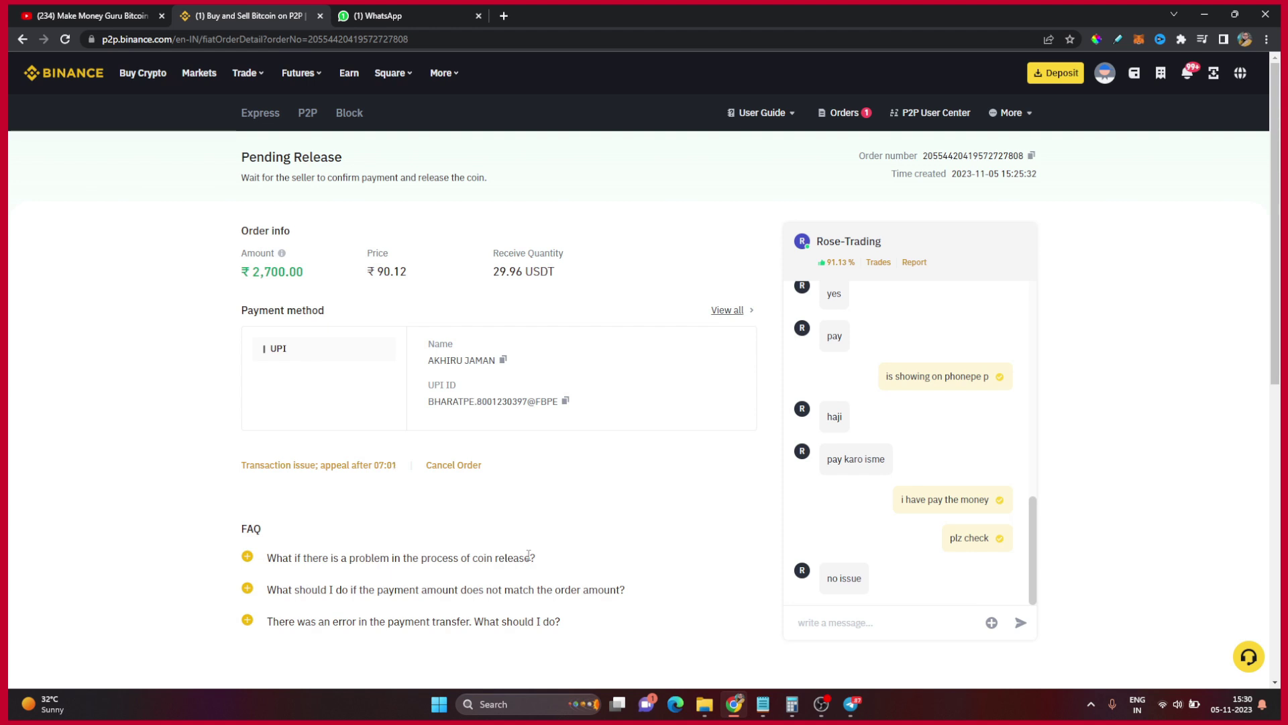
Wait for the seller's release, then dismiss the chat's attachment options.
{"action": "scroll", "coordinate": [514, 542], "scroll_direction": "down", "scroll_amount": 1}
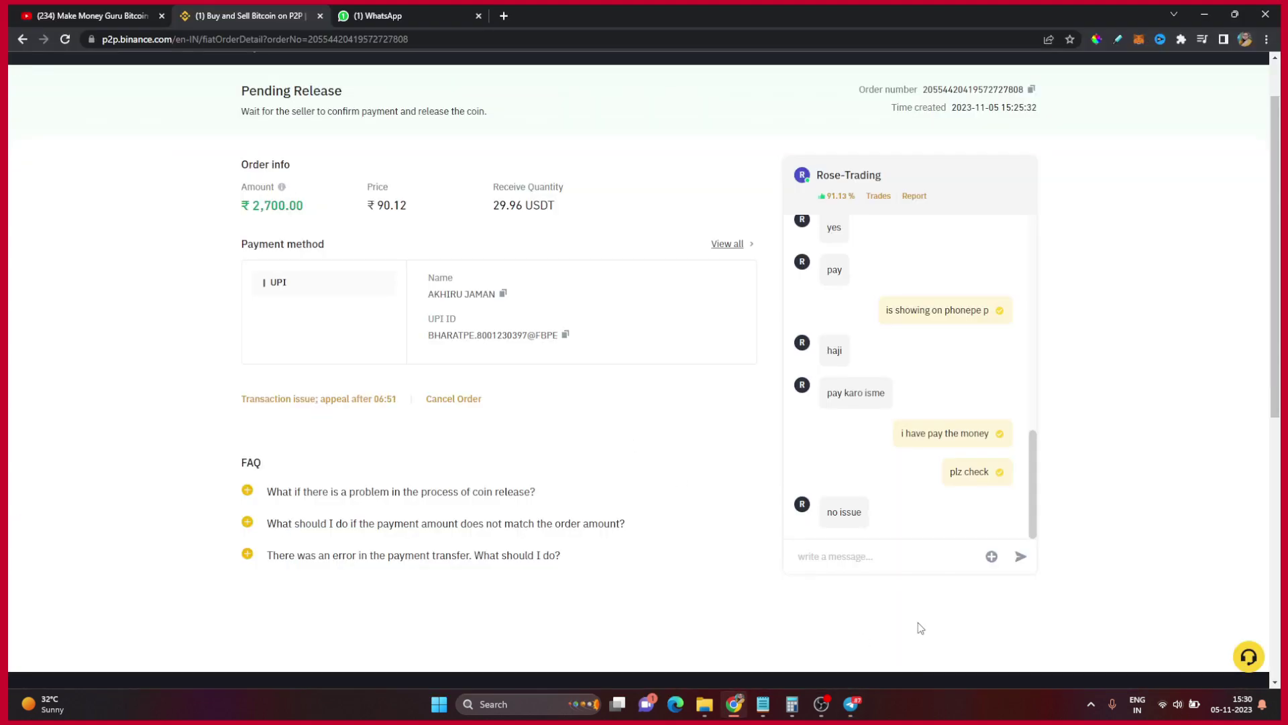
{"action": "left_click", "coordinate": [887, 556]}
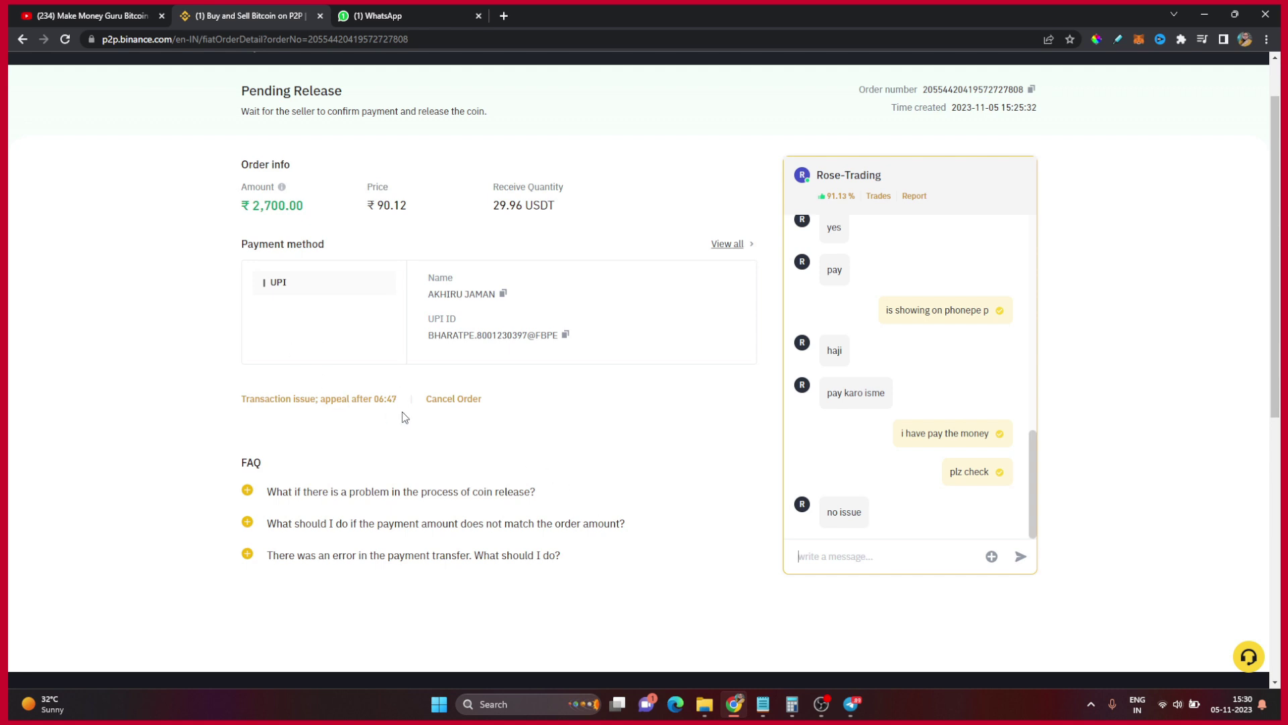
{"action": "mouse_move", "coordinate": [992, 556]}
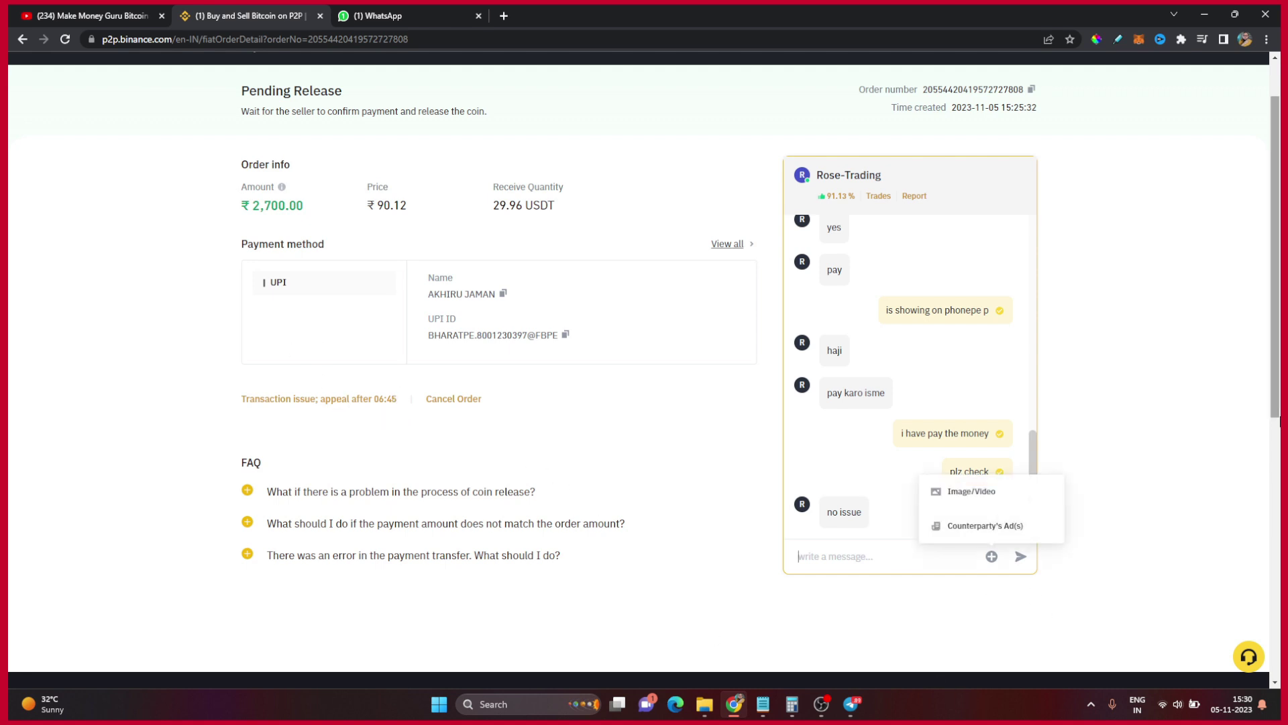
{"action": "left_click", "coordinate": [1206, 410]}
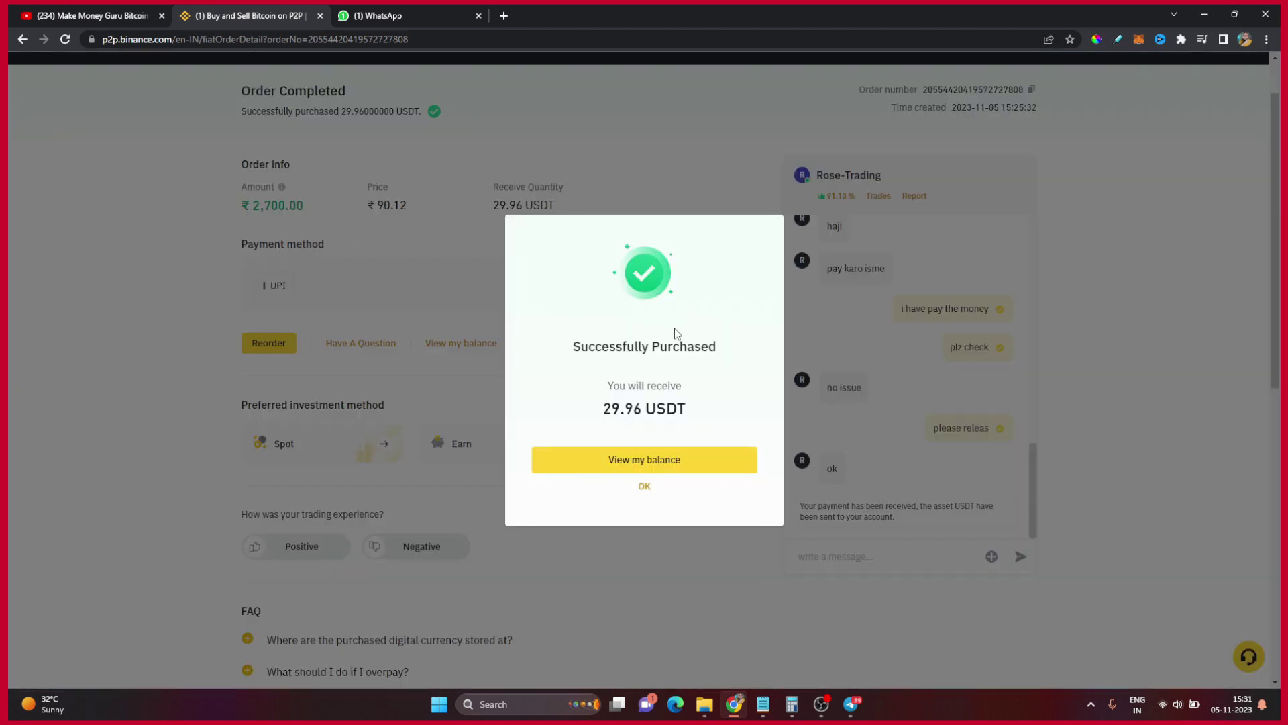
Dismiss the 29.96 USDT success message and submit Positive 'Fast transaction' feedback.
{"action": "left_click_drag", "start_coordinate": [717, 346], "coordinate": [573, 346]}
{"action": "left_click_drag", "start_coordinate": [597, 401], "coordinate": [663, 581]}
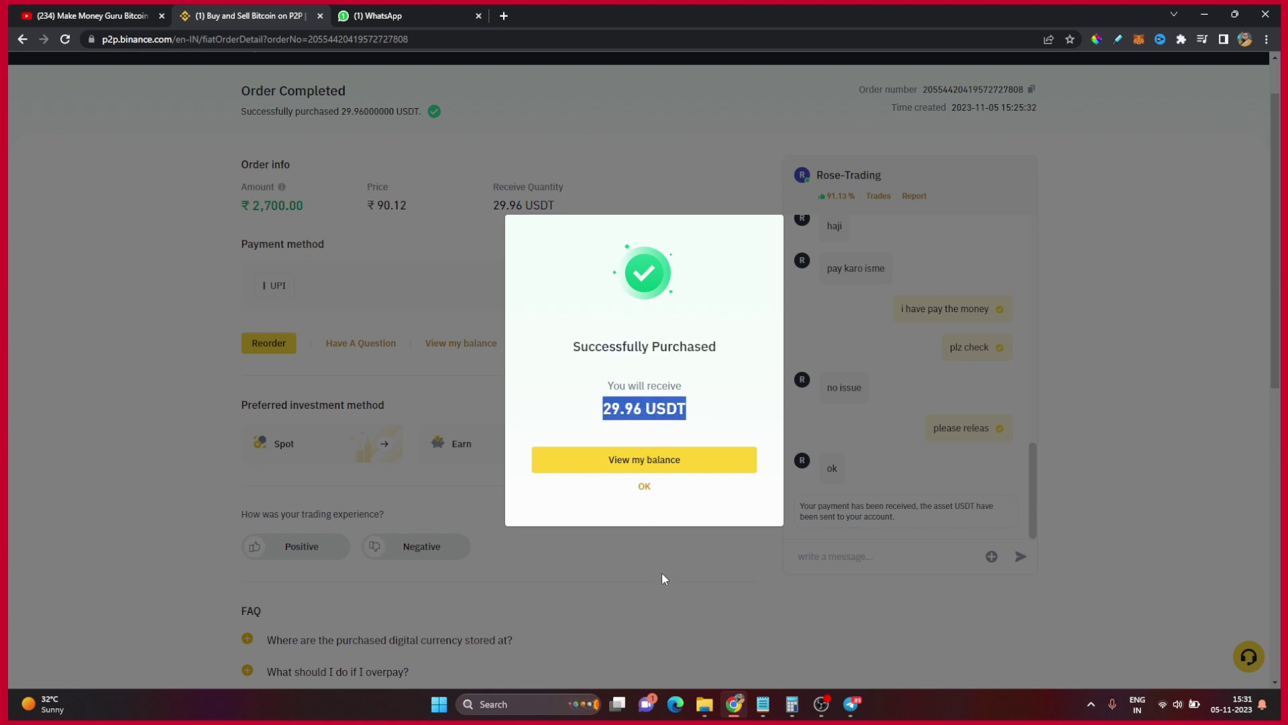
{"action": "left_click", "coordinate": [644, 488]}
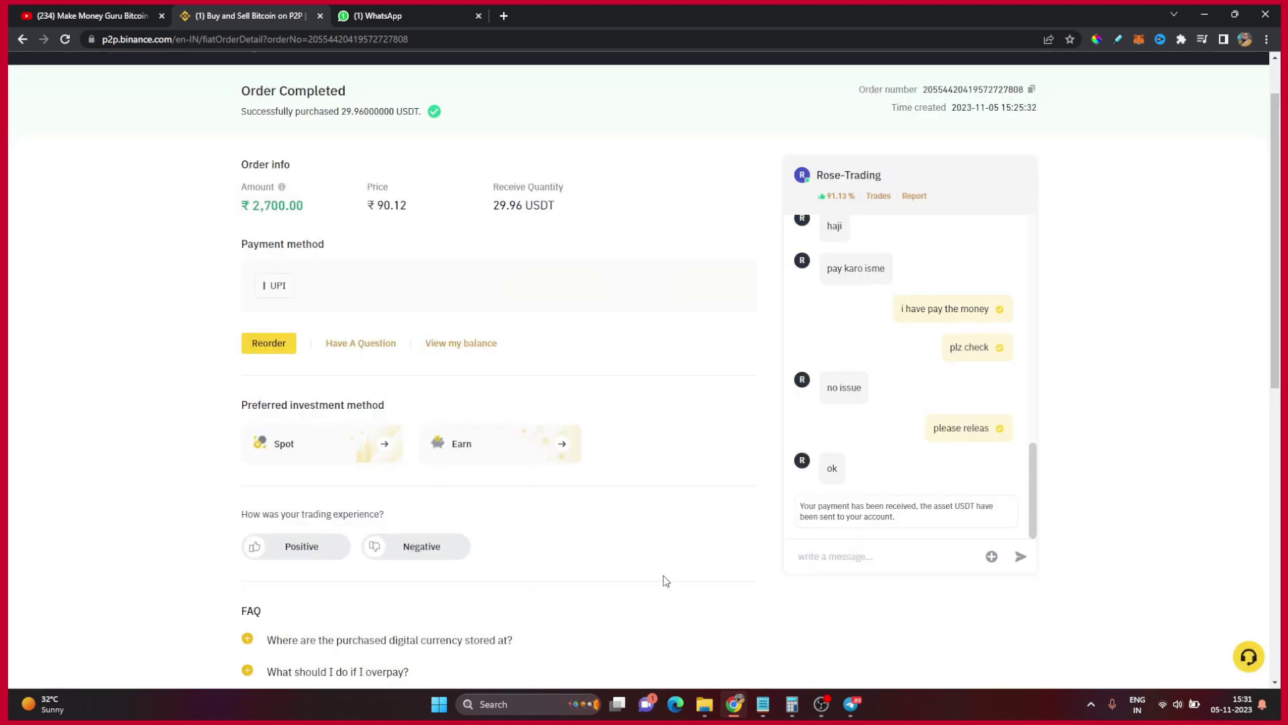
{"action": "scroll", "coordinate": [664, 580], "scroll_direction": "down", "scroll_amount": 2}
{"action": "left_click", "coordinate": [305, 413]}
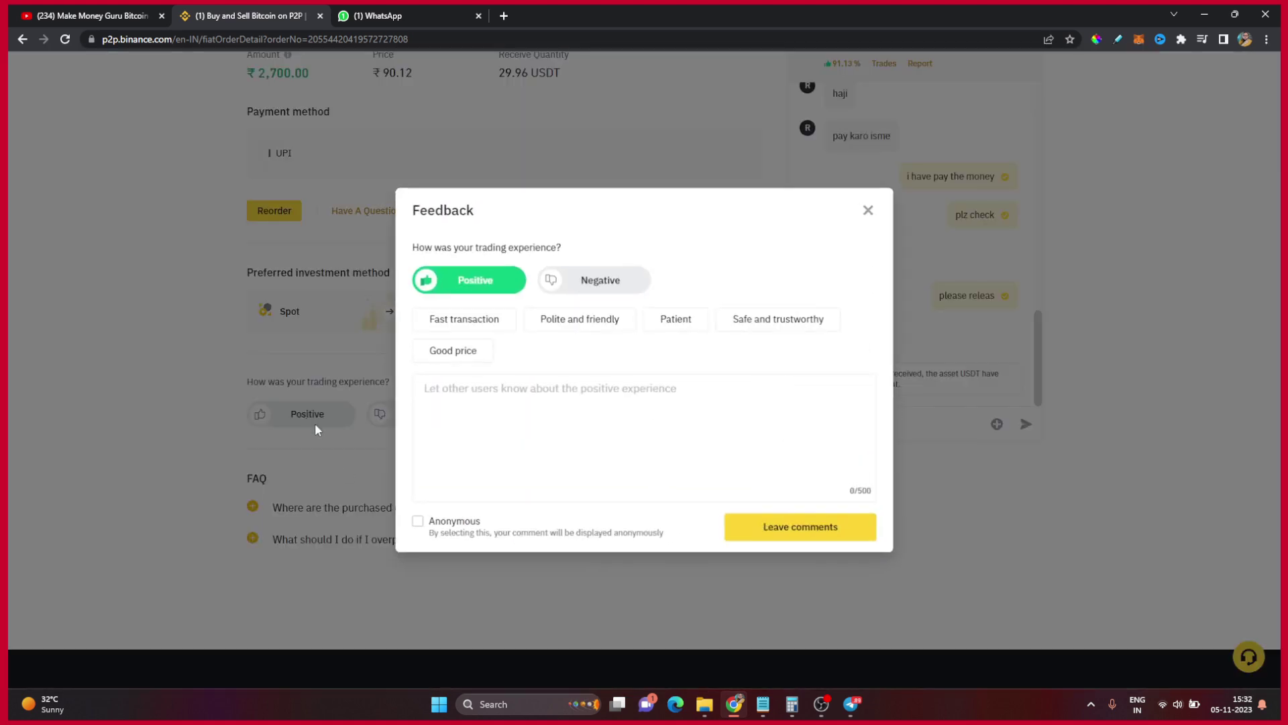
{"action": "left_click", "coordinate": [506, 320]}
{"action": "left_click", "coordinate": [778, 528]}
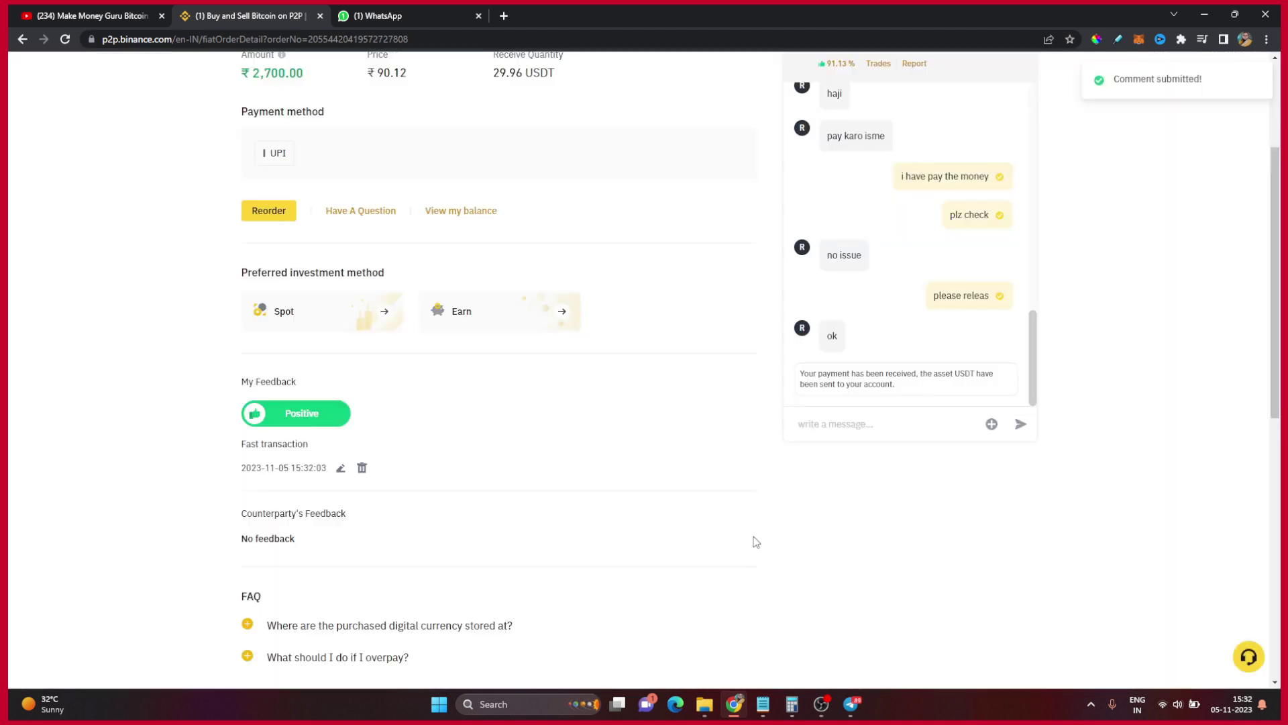
Open the Fiat and Spot wallet from the Wallet menu.
{"action": "scroll", "coordinate": [752, 537], "scroll_direction": "up", "scroll_amount": 3}
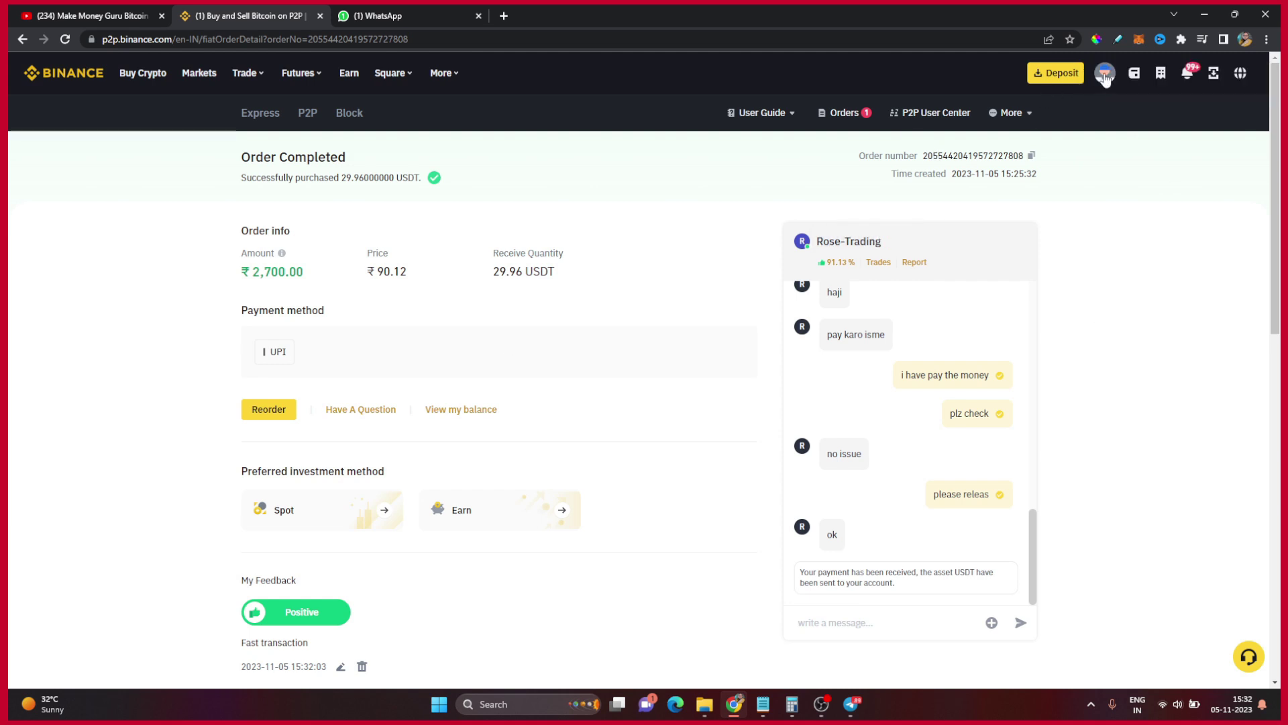
{"action": "mouse_move", "coordinate": [1134, 75]}
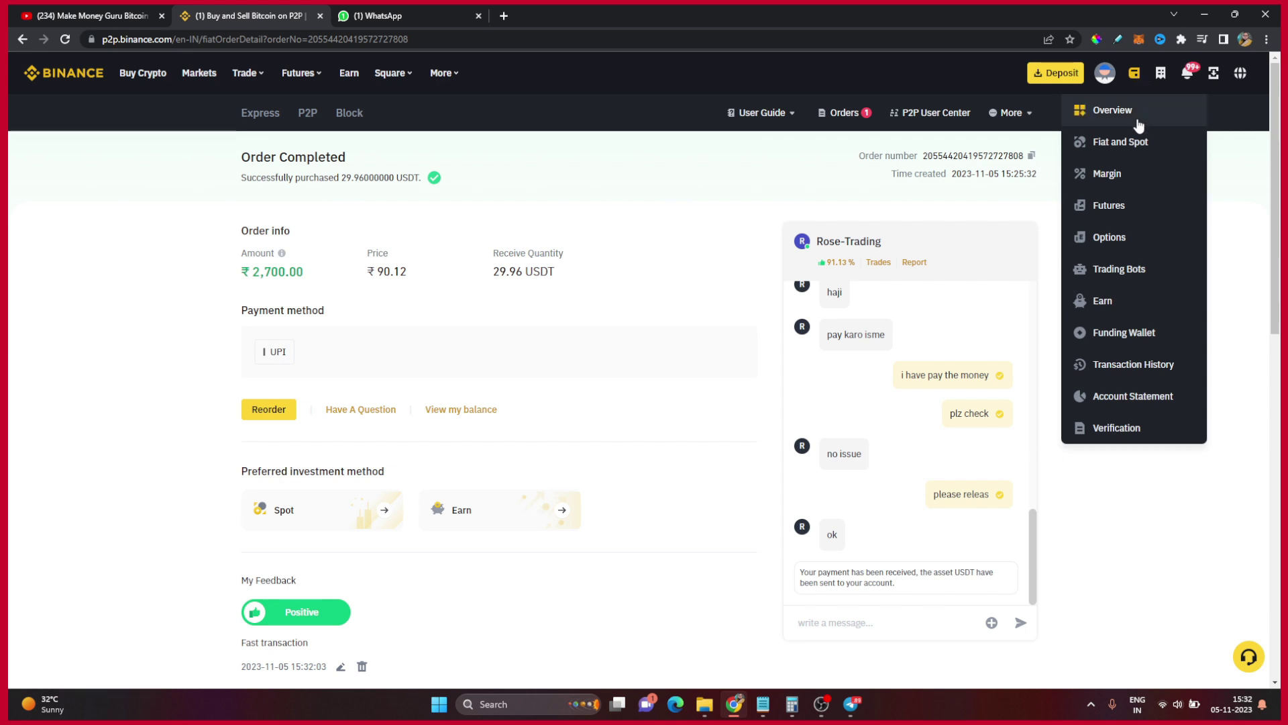
{"action": "left_click", "coordinate": [1136, 141]}
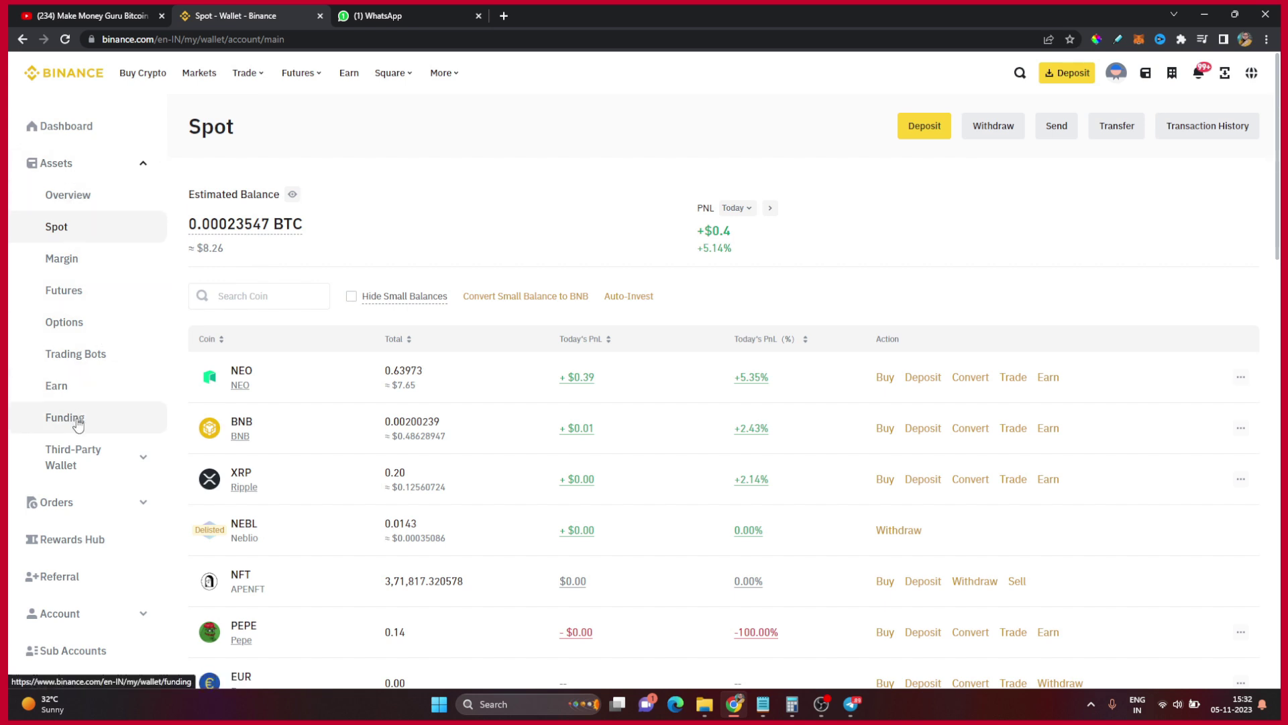
Transfer the full 29.96 USDT from Funding to Fiat and Spot, then check the Spot wallet.
{"action": "left_click", "coordinate": [78, 425]}
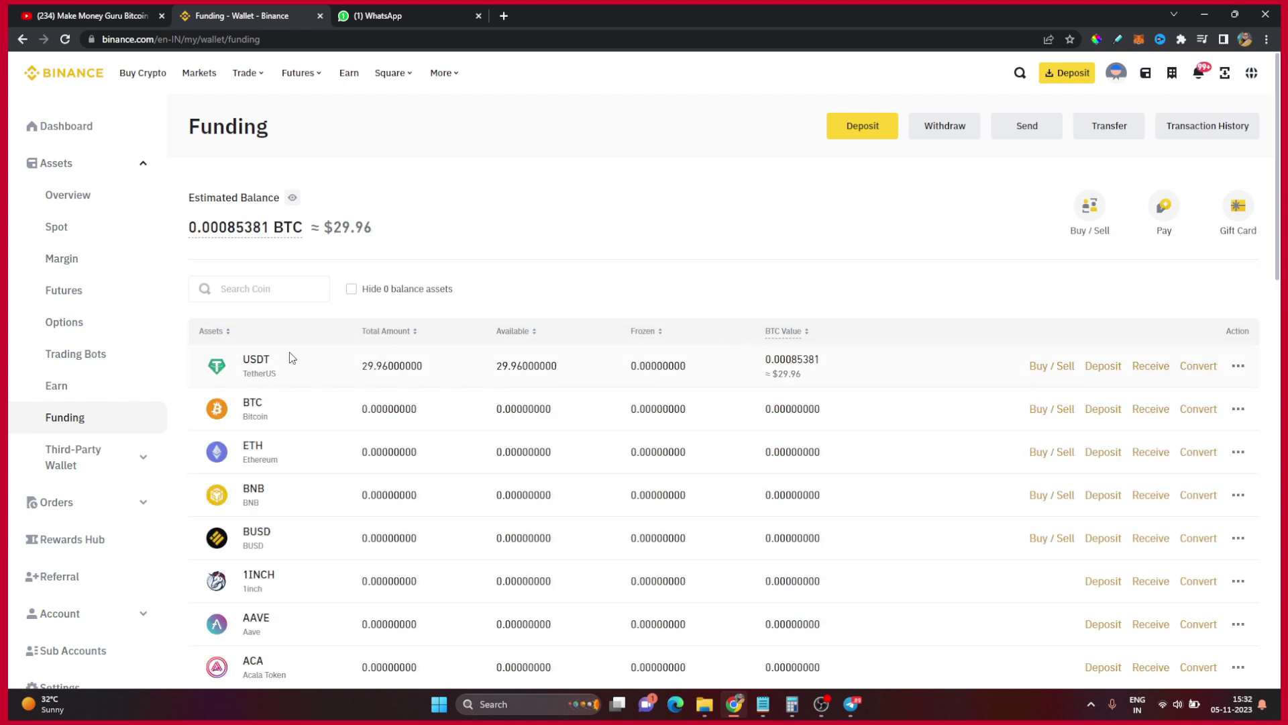
{"action": "left_click", "coordinate": [1082, 133]}
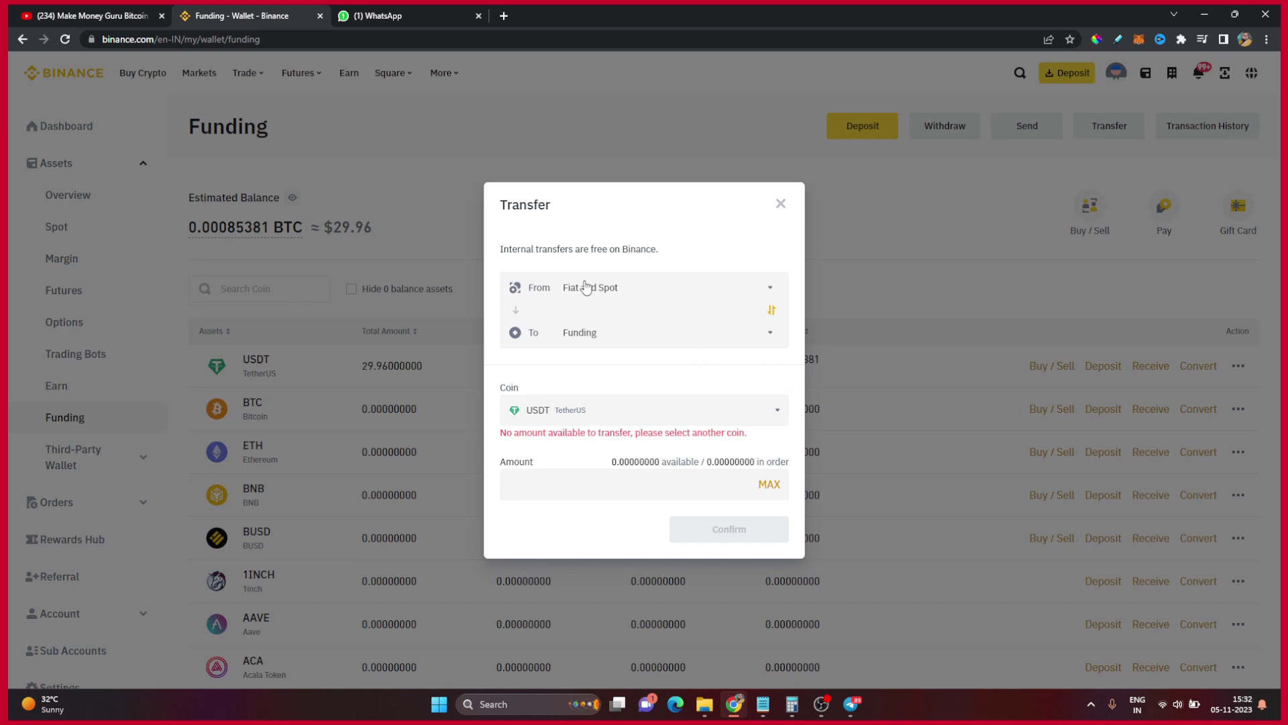
{"action": "left_click", "coordinate": [772, 310]}
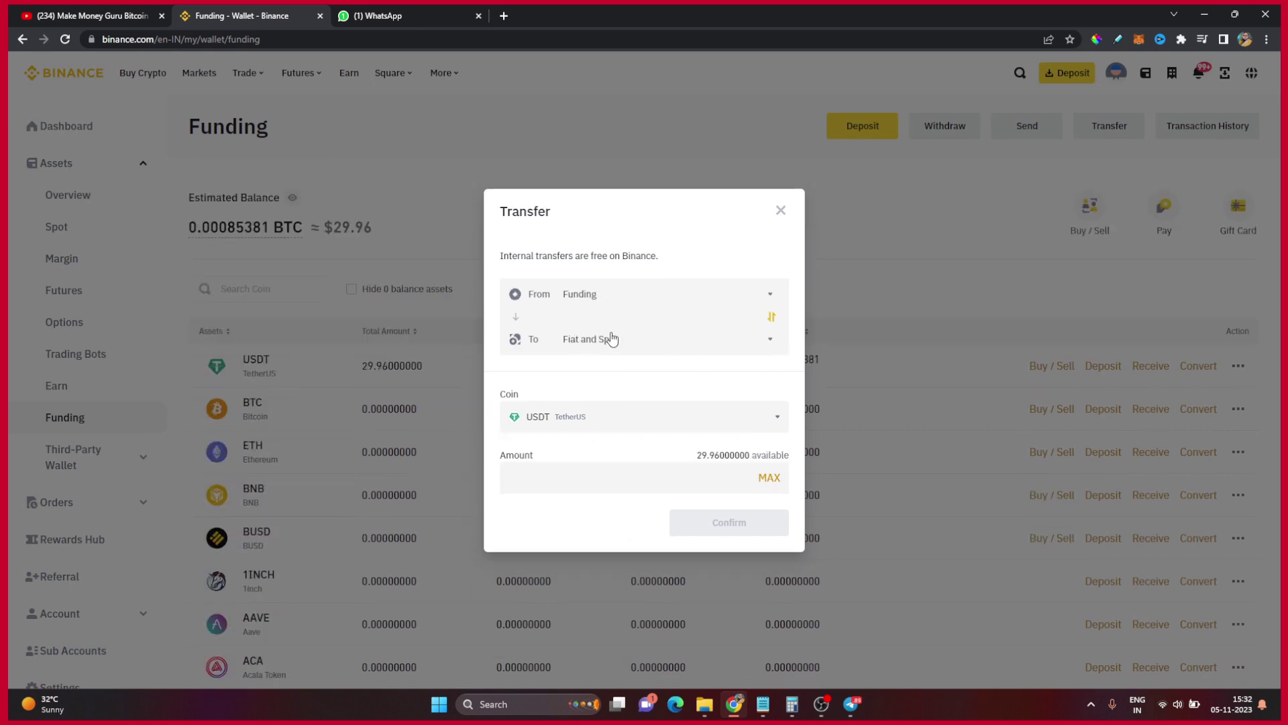
{"action": "left_click", "coordinate": [768, 485]}
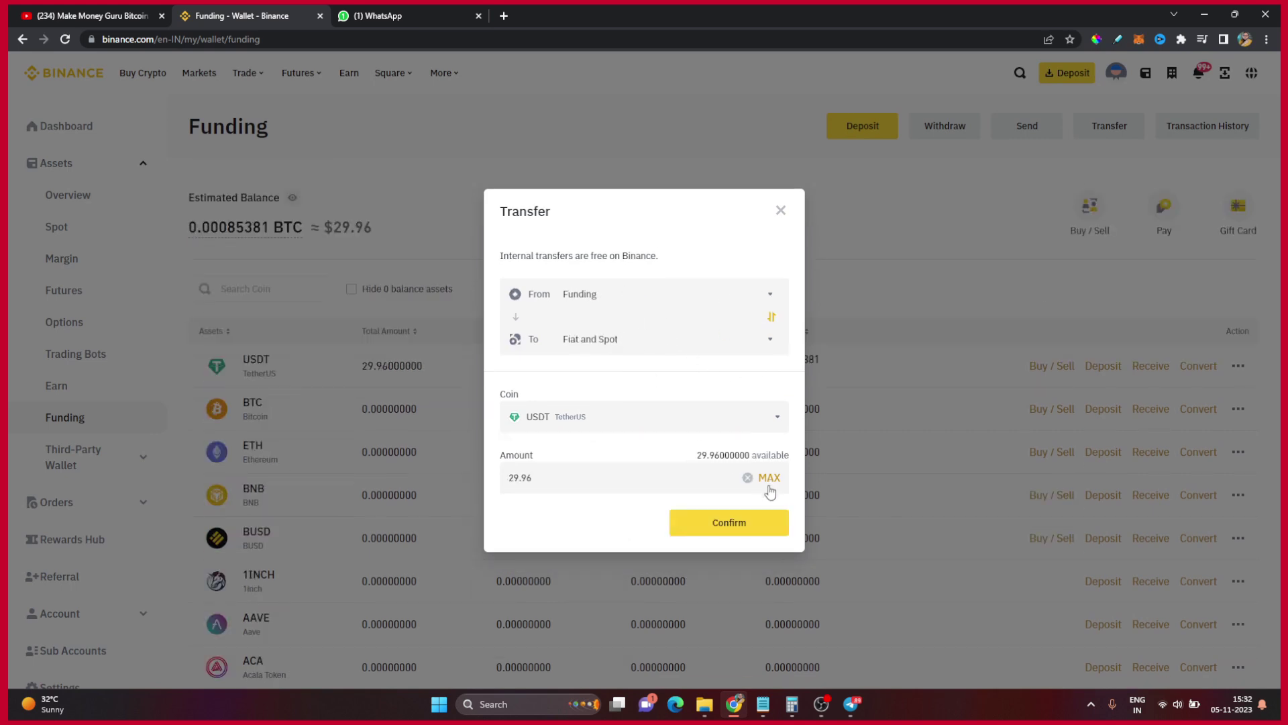
{"action": "left_click", "coordinate": [726, 522]}
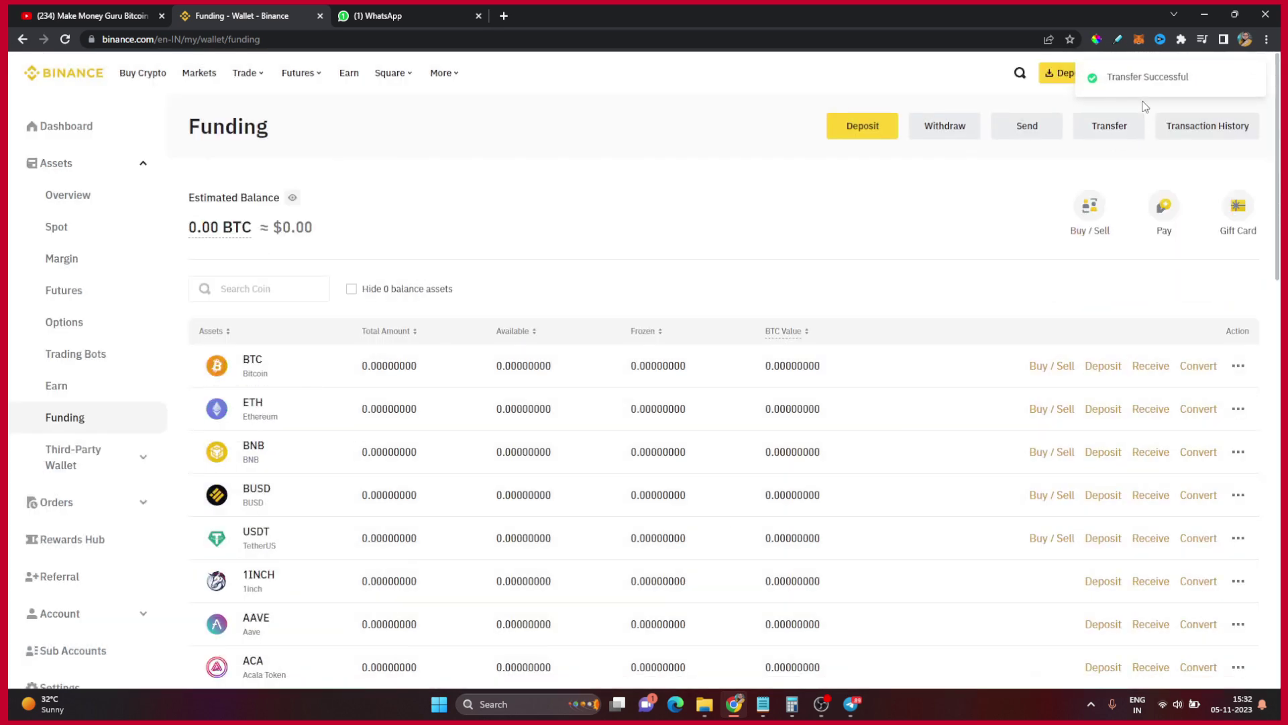
{"action": "left_click", "coordinate": [47, 231]}
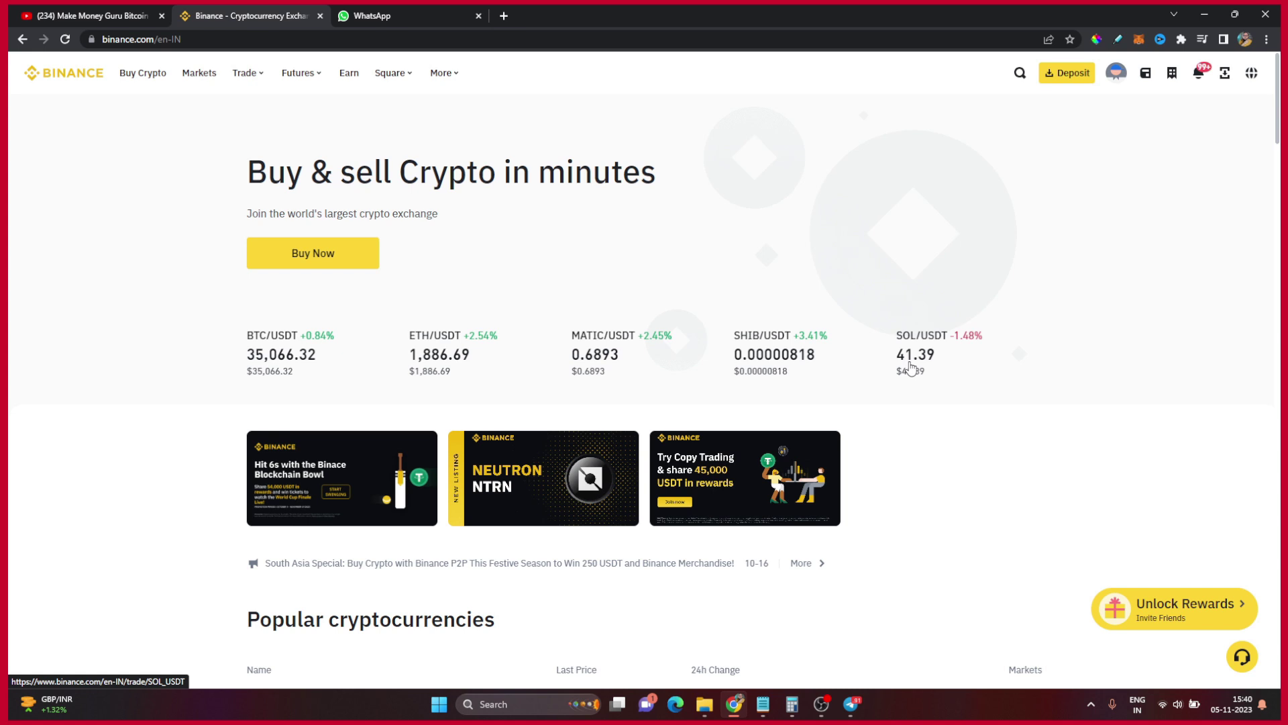
Leave Binance and switch to the WhatsApp Web browser tab.
{"action": "left_click", "coordinate": [423, 15]}
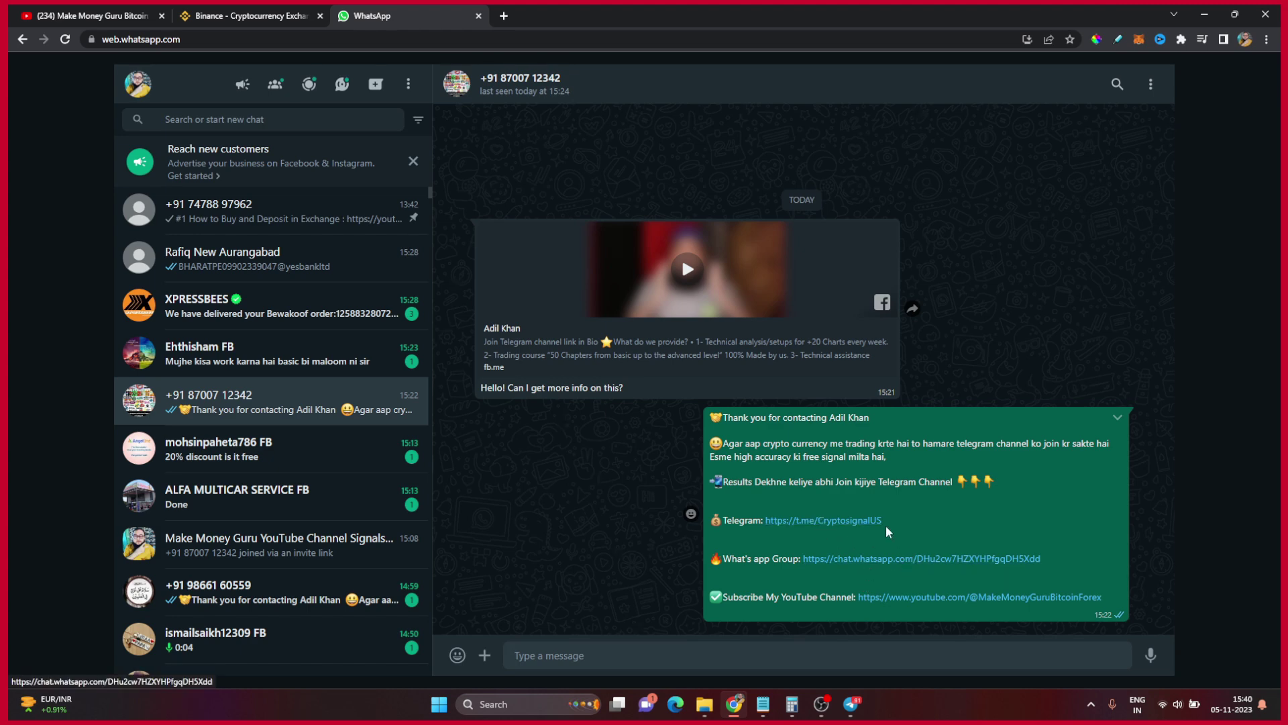
Join the Make Money Guru signals group via its invite link and view the shared screenshot full-size.
{"action": "left_click", "coordinate": [842, 561]}
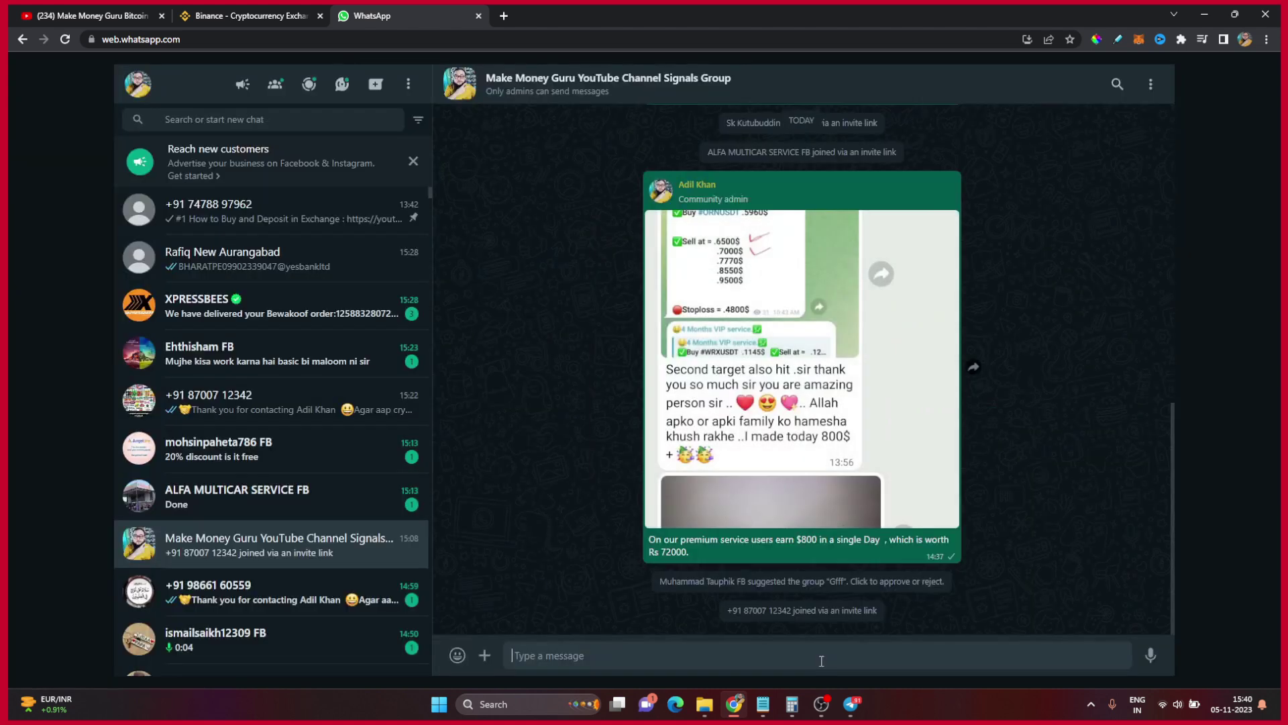
{"action": "left_click", "coordinate": [882, 403]}
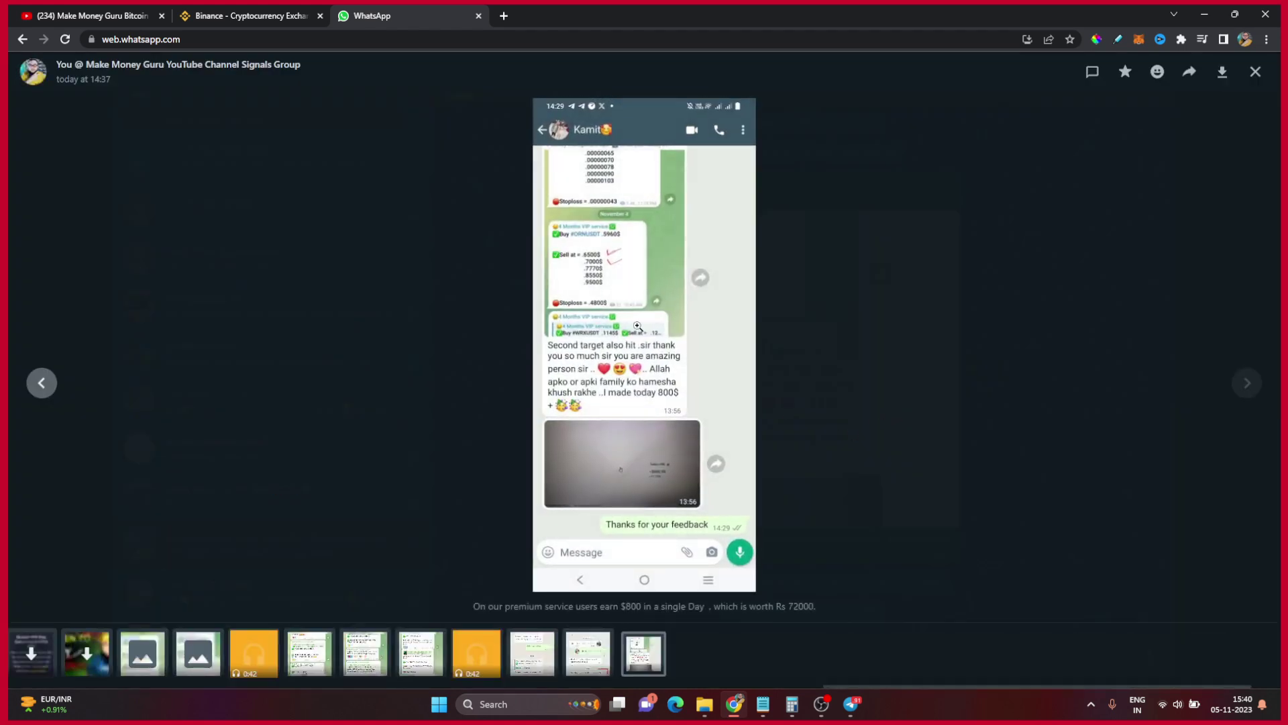